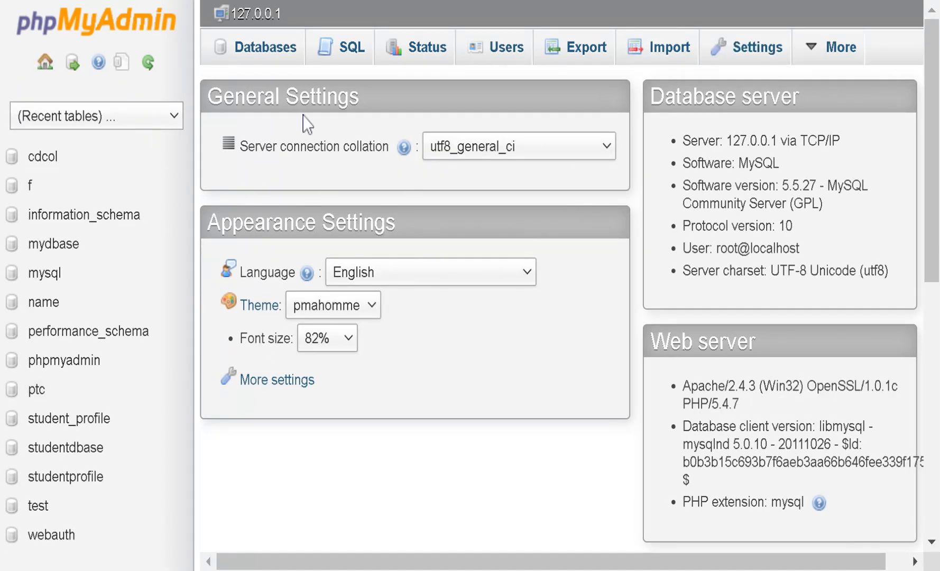
Create a new database named Finals_Activity1 with the default collation
left_click(263, 53)
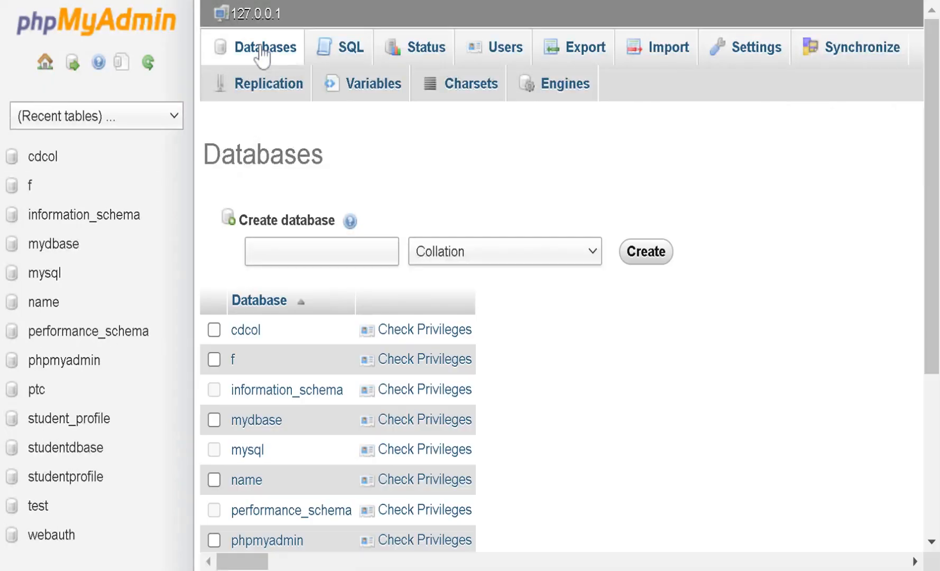
left_click(321, 215)
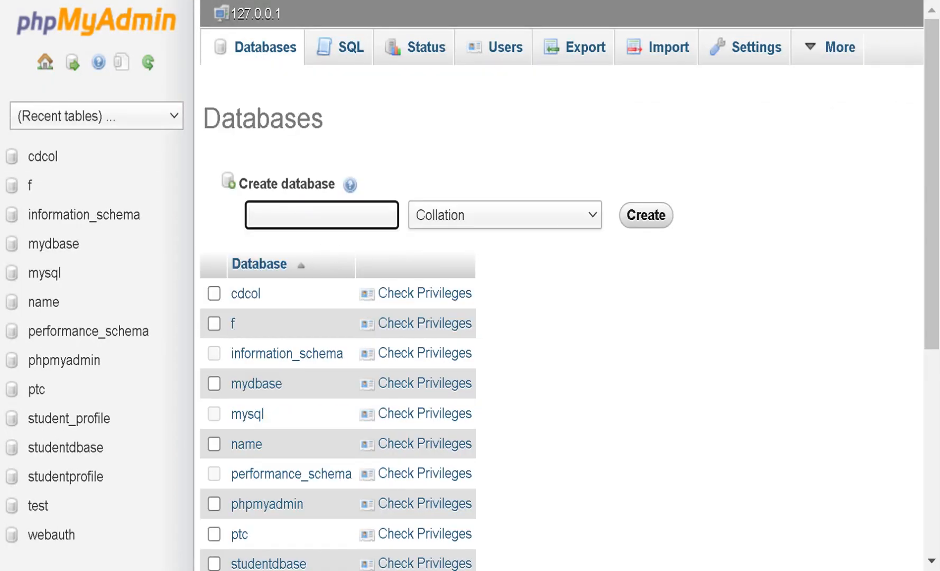
type("Final")
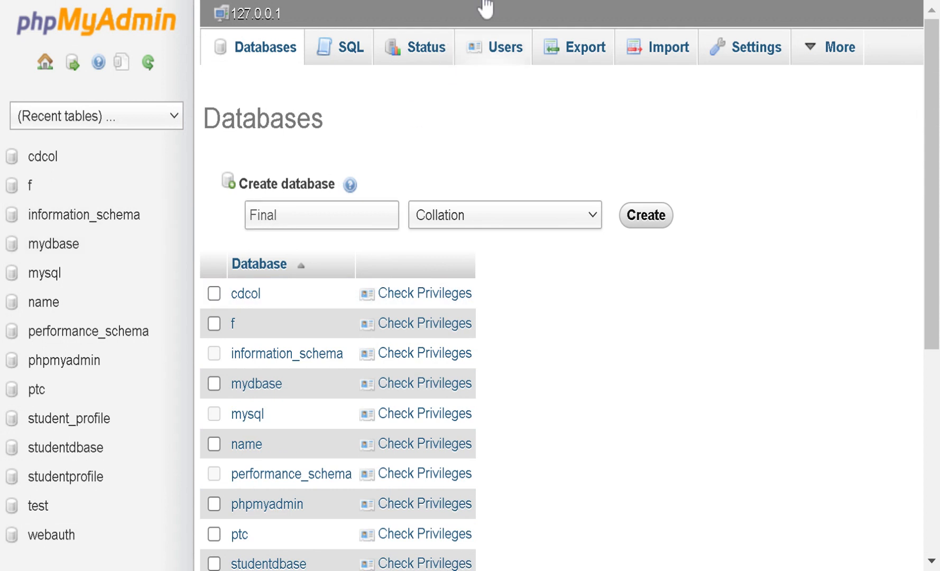
type("s")
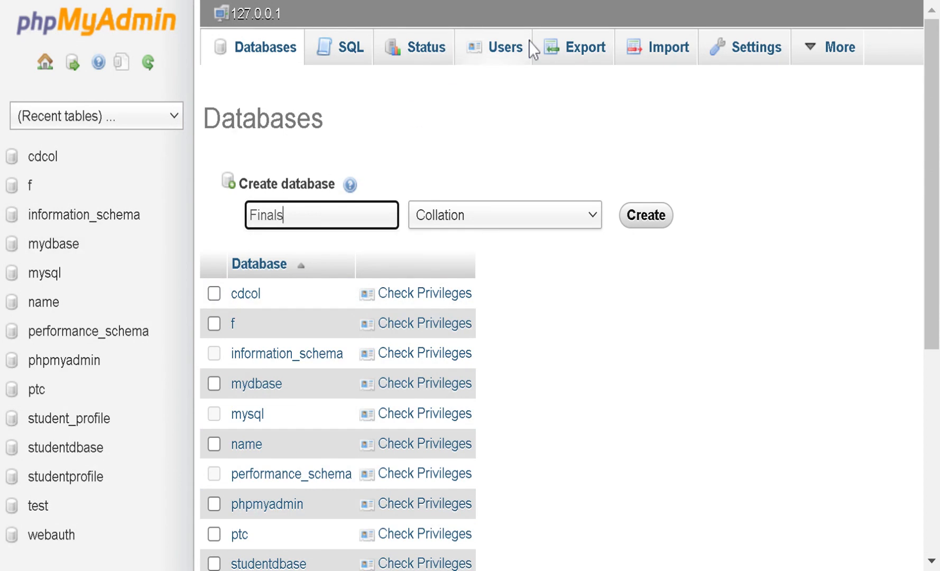
type("_")
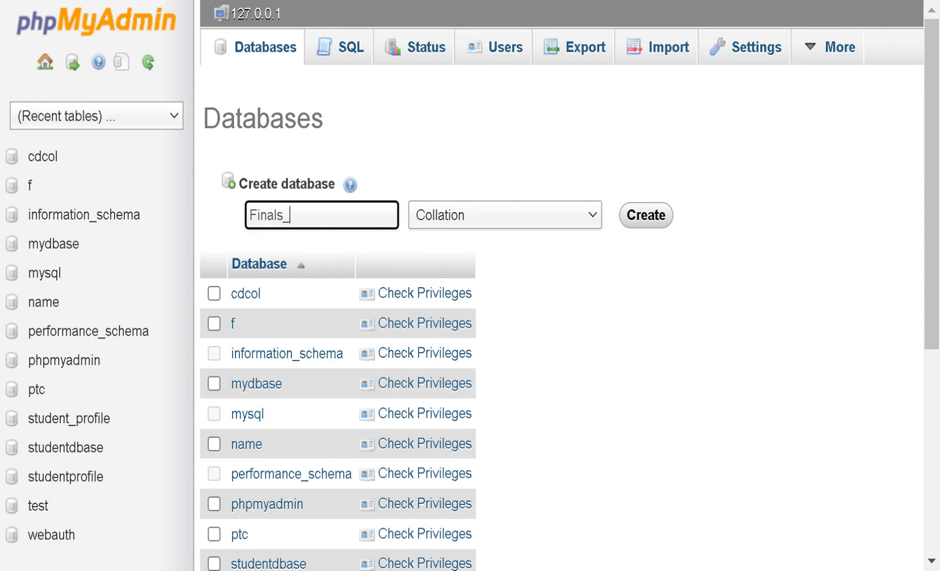
type("Activity1")
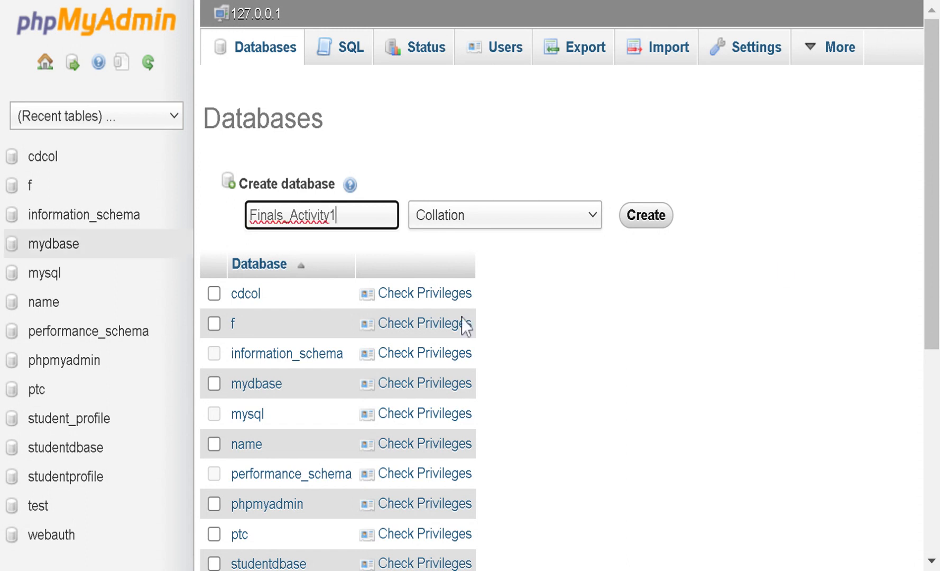
left_click(661, 217)
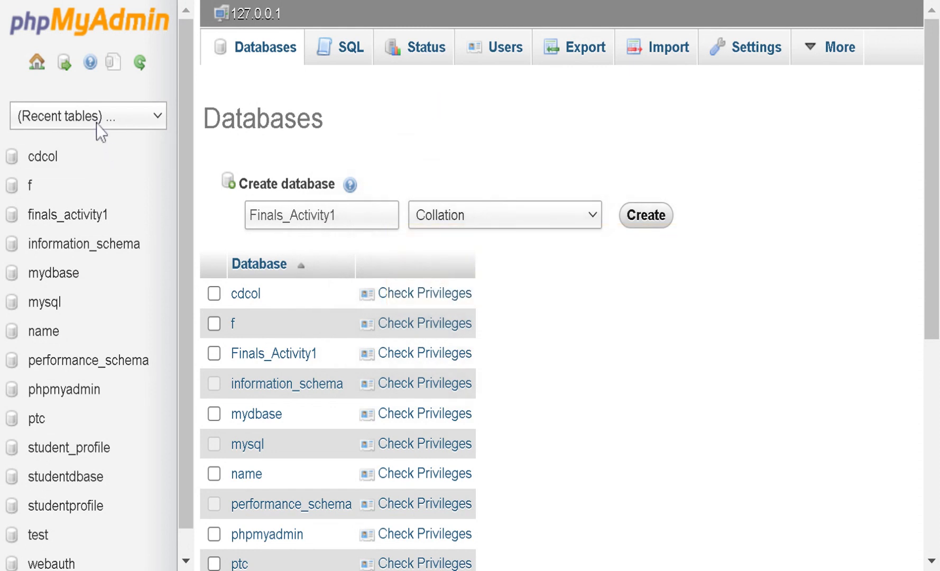
Start a new table named customers with 5 columns in the finals_activity1 database
left_click(81, 222)
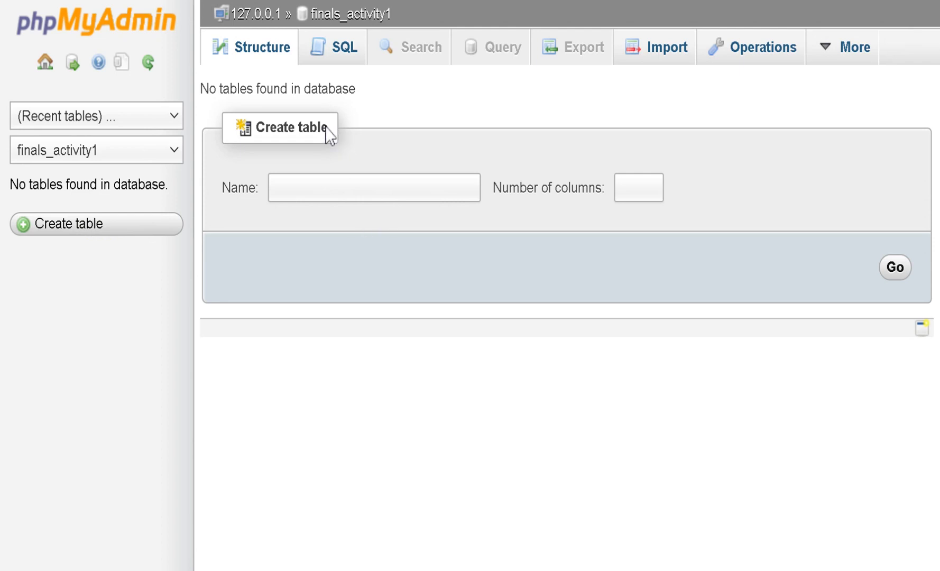
left_click(273, 187)
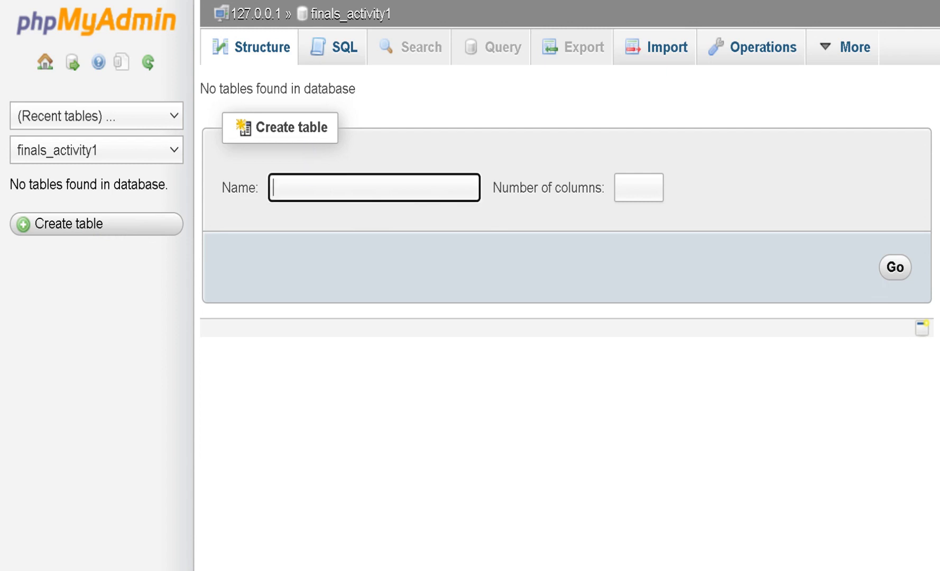
type("customers")
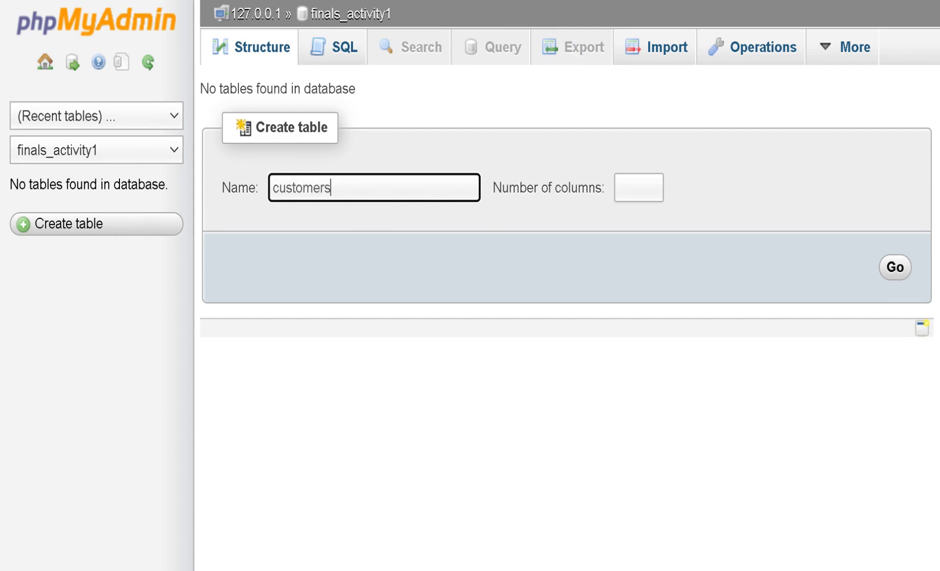
key("Tab")
key("alt+Tab")
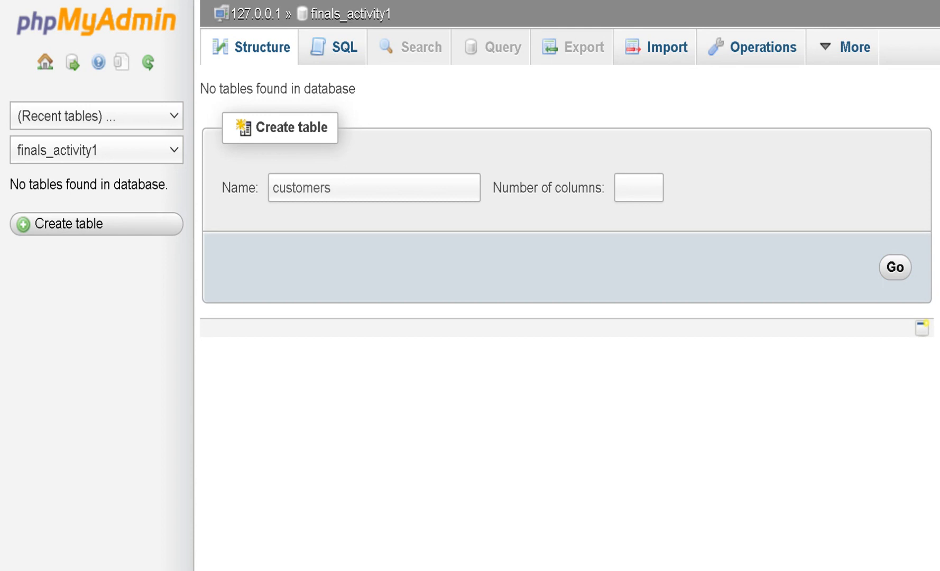
left_click(639, 187)
type("5")
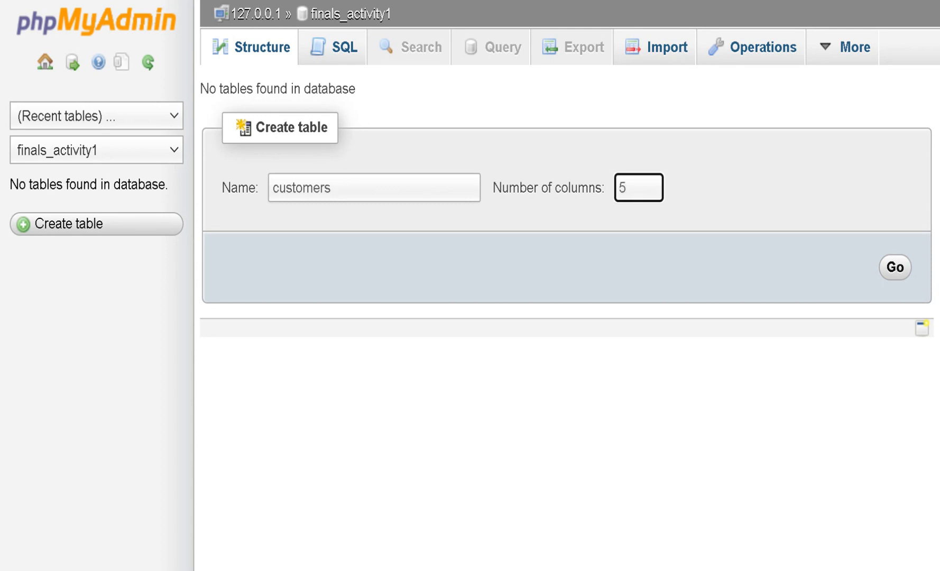
left_click(900, 274)
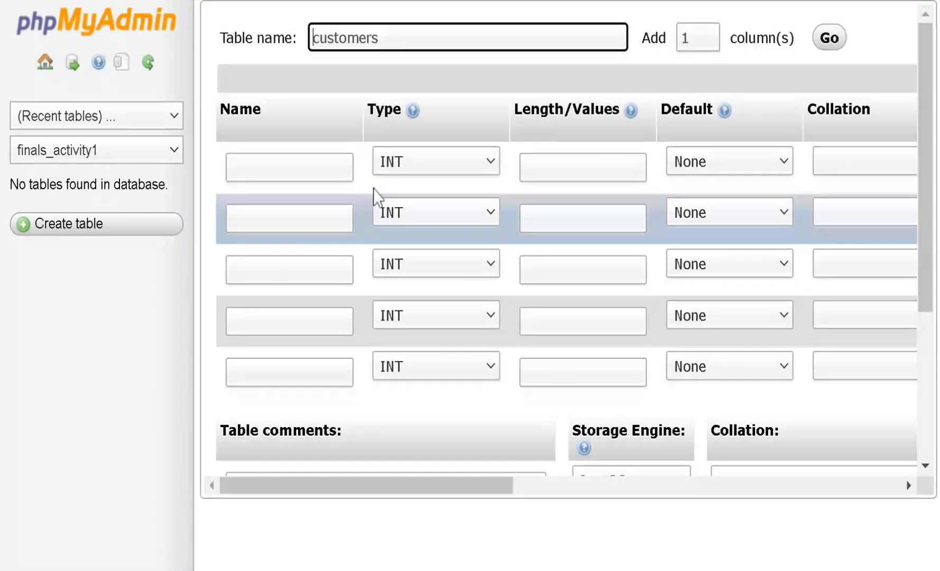
left_click(317, 167)
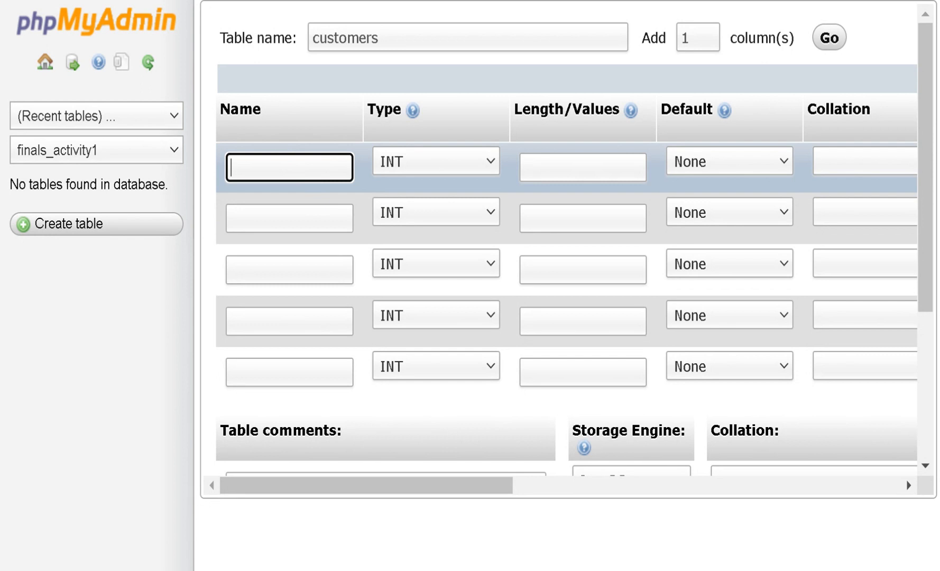
left_click(253, 218)
left_click(254, 269)
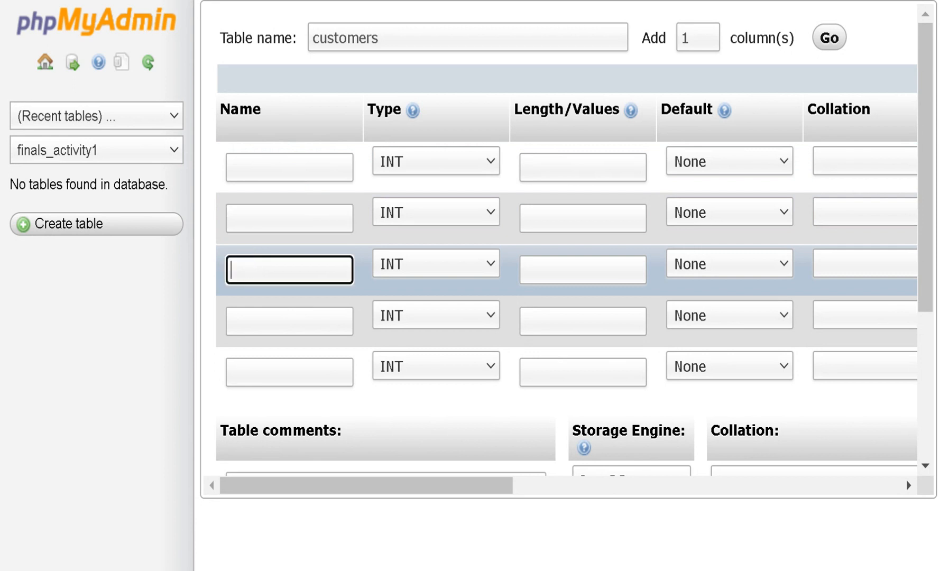
left_click(248, 321)
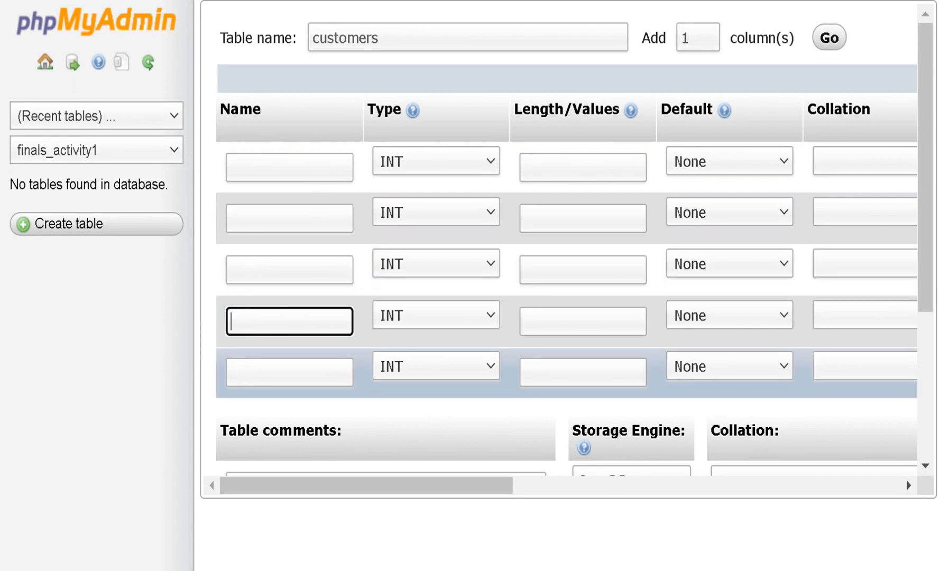
left_click(253, 372)
Name the five columns of the customers table id, name, address, city and zip
left_click(290, 167)
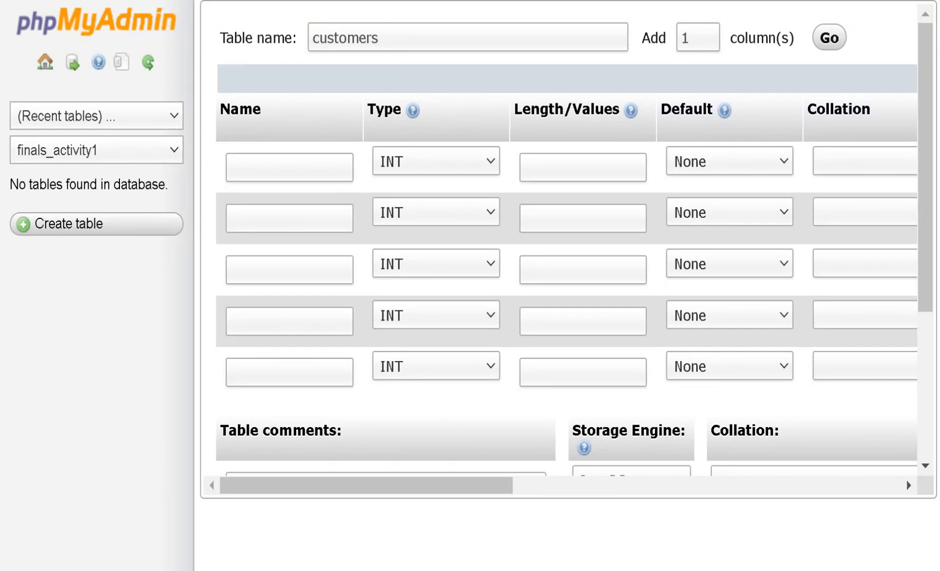
left_click(290, 167)
type("id")
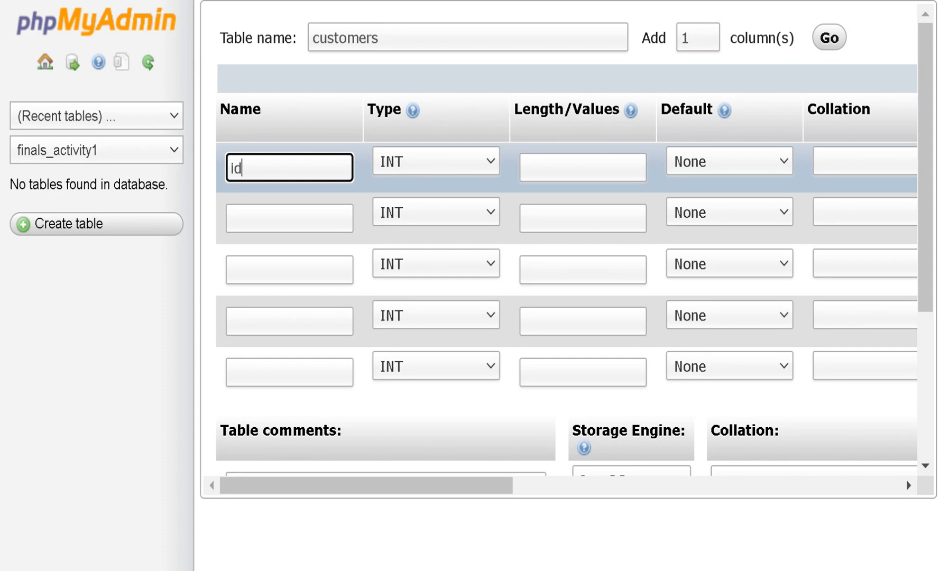
left_click(289, 218)
type("name")
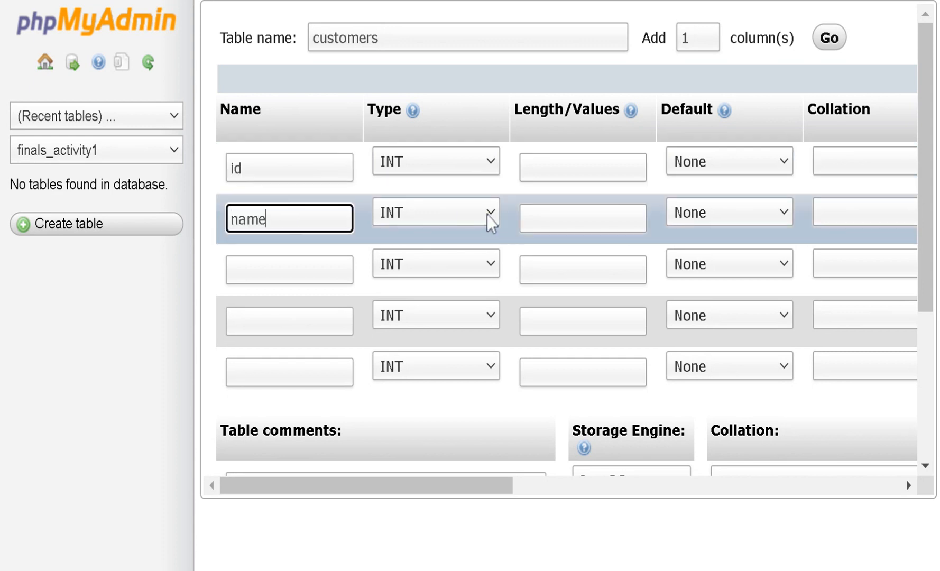
left_click(289, 270)
type("a")
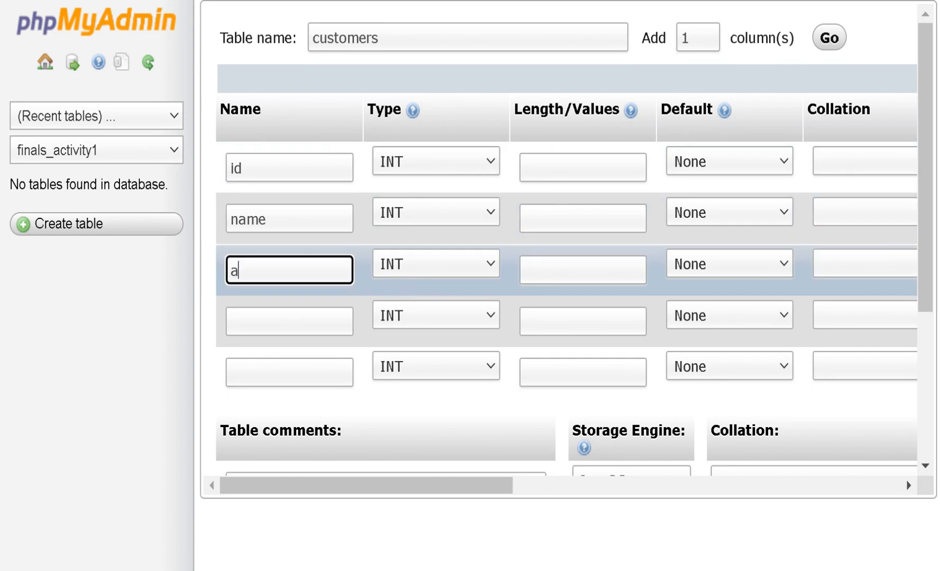
type("ddress")
left_click(273, 318)
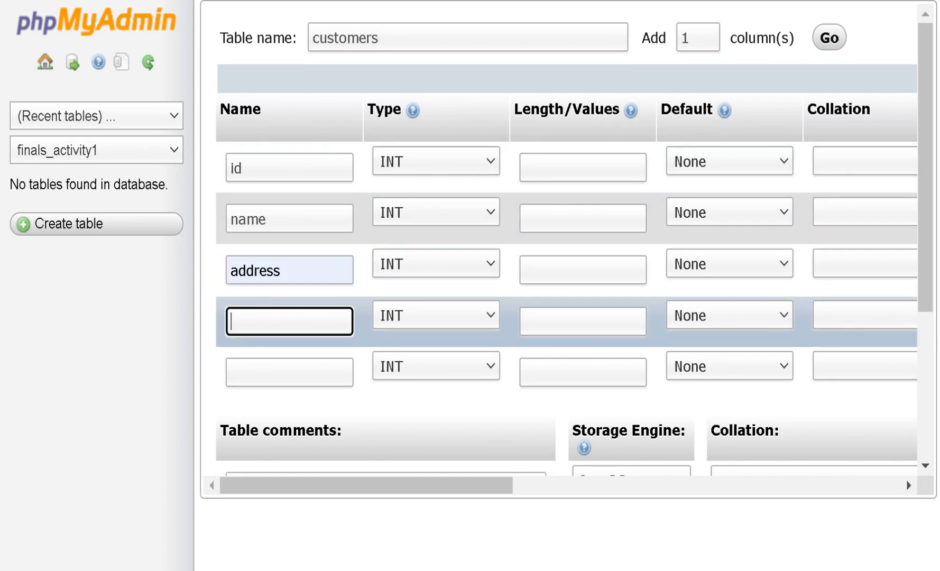
type("city")
left_click(262, 366)
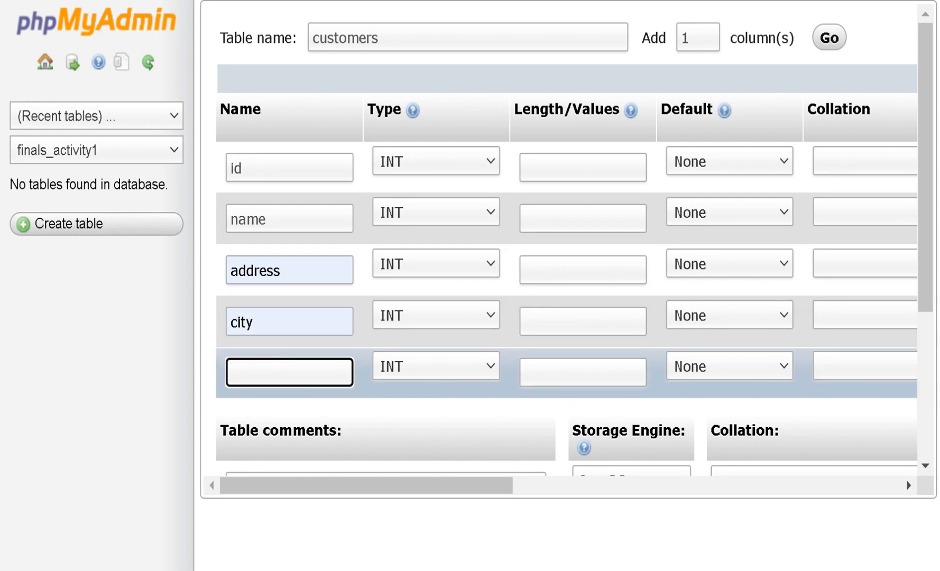
type("Coursezip")
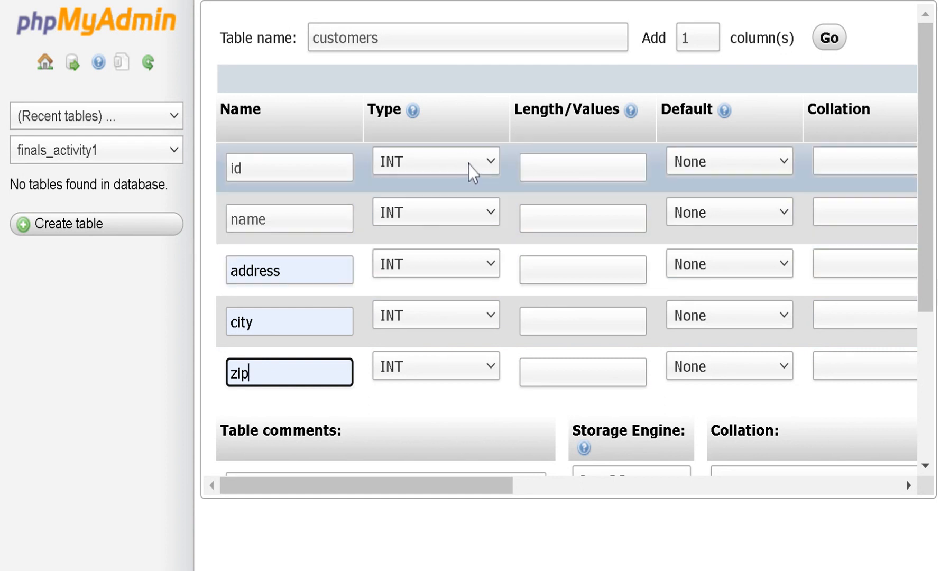
Set the id column's length to 100 and change the name, address and city columns to type VARCHAR
left_click(581, 167)
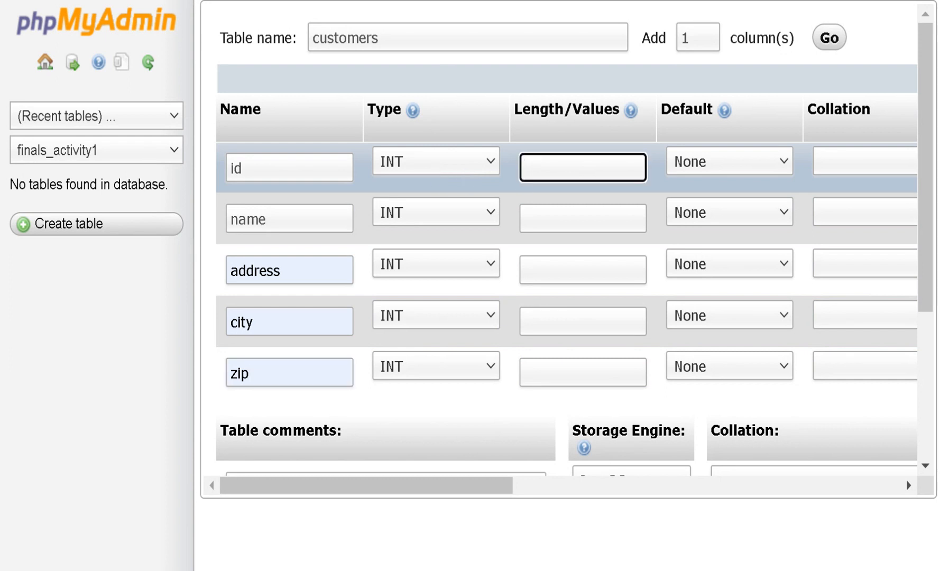
type("100")
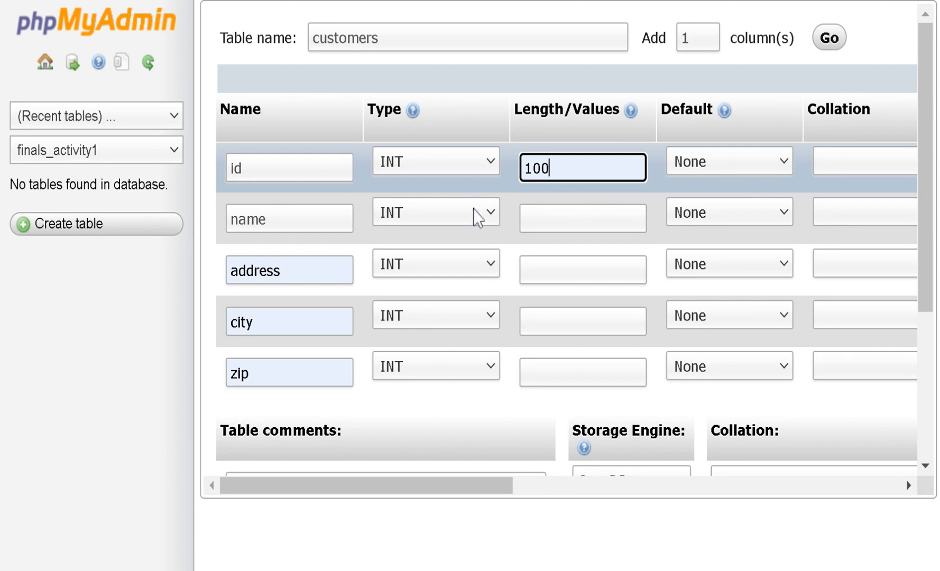
left_click(412, 199)
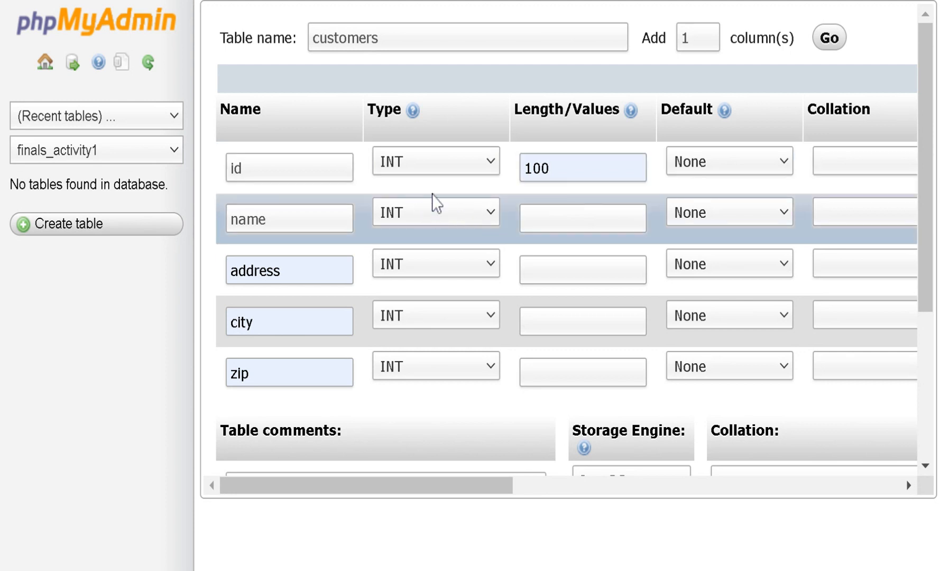
left_click(435, 204)
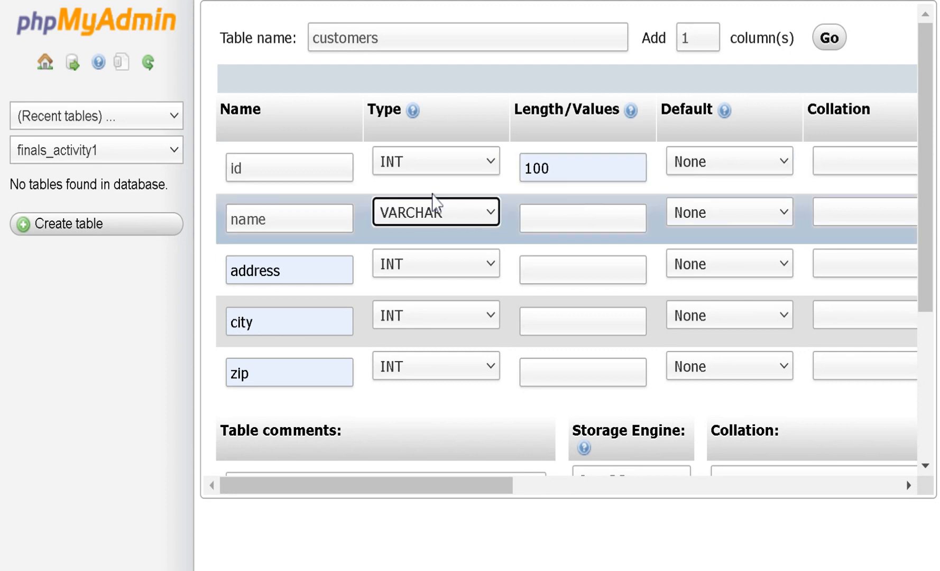
left_click(426, 260)
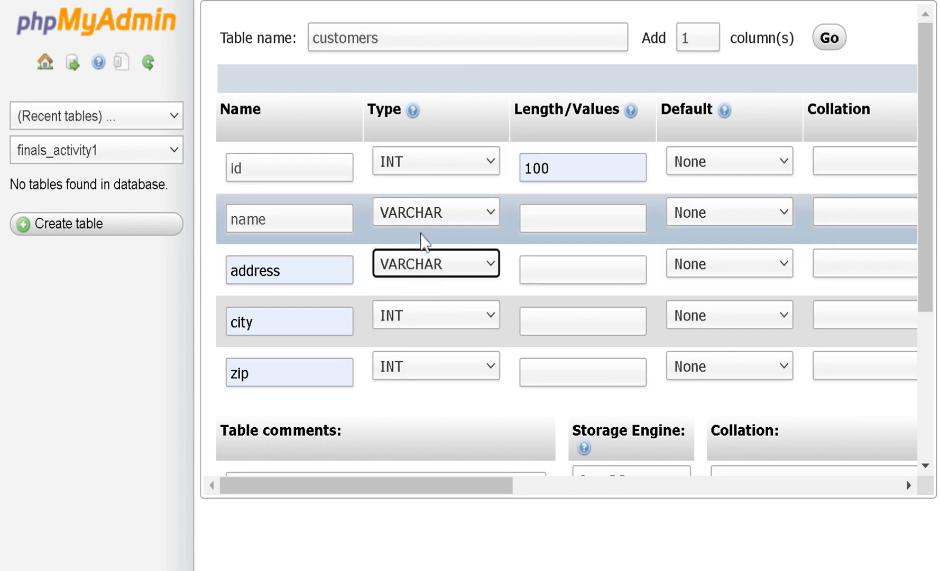
left_click(424, 333)
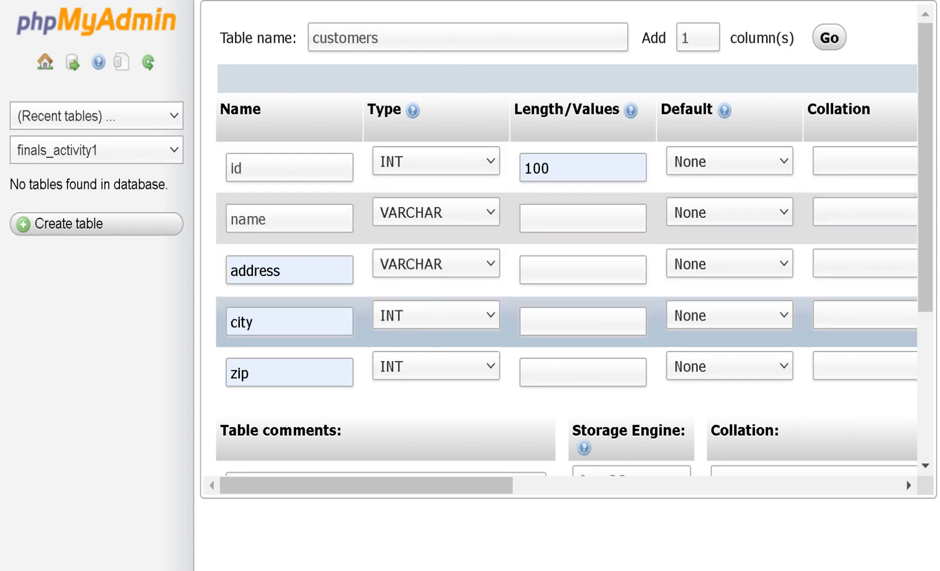
left_click(391, 235)
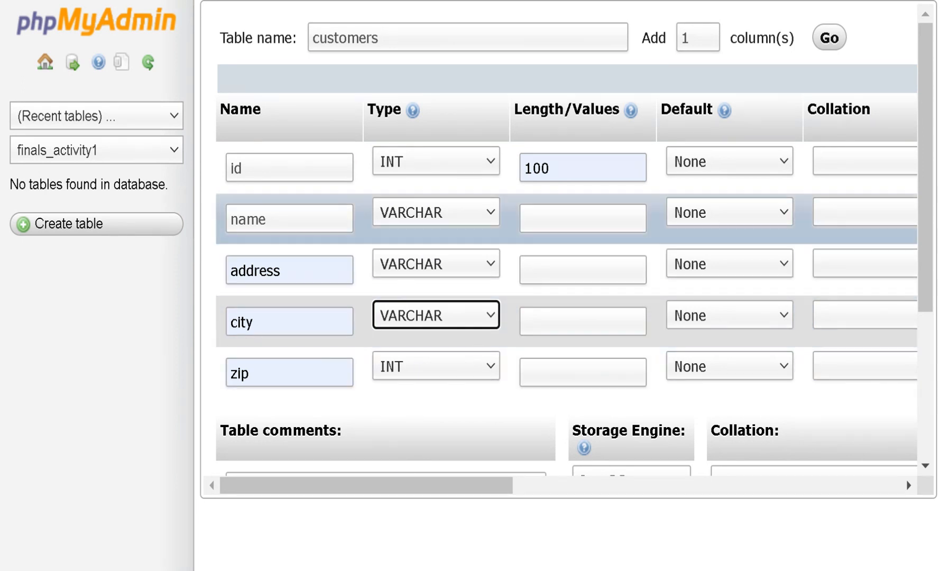
Set the length of the name, address and city columns to 100 and of the zip column to 5
left_click(531, 218)
type("100")
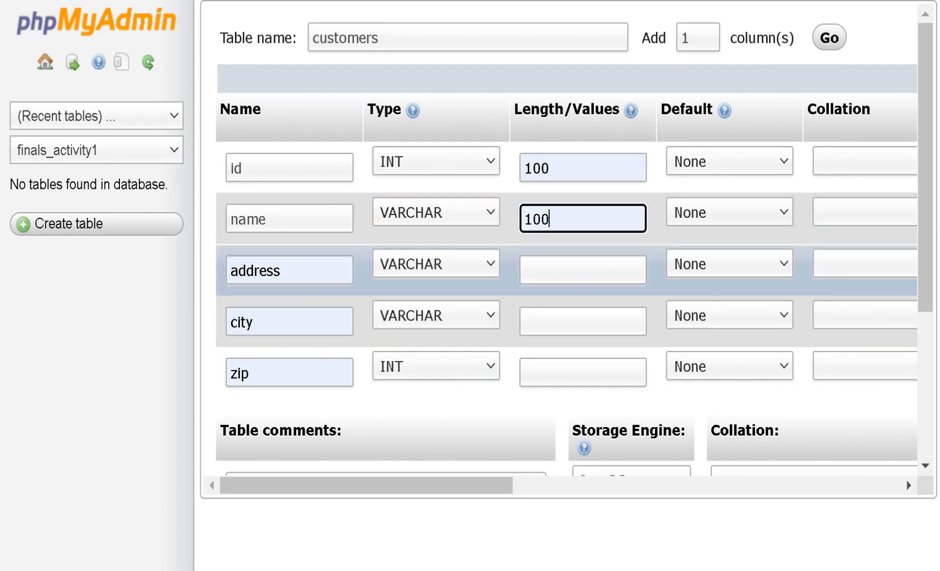
left_click(608, 270)
type("100")
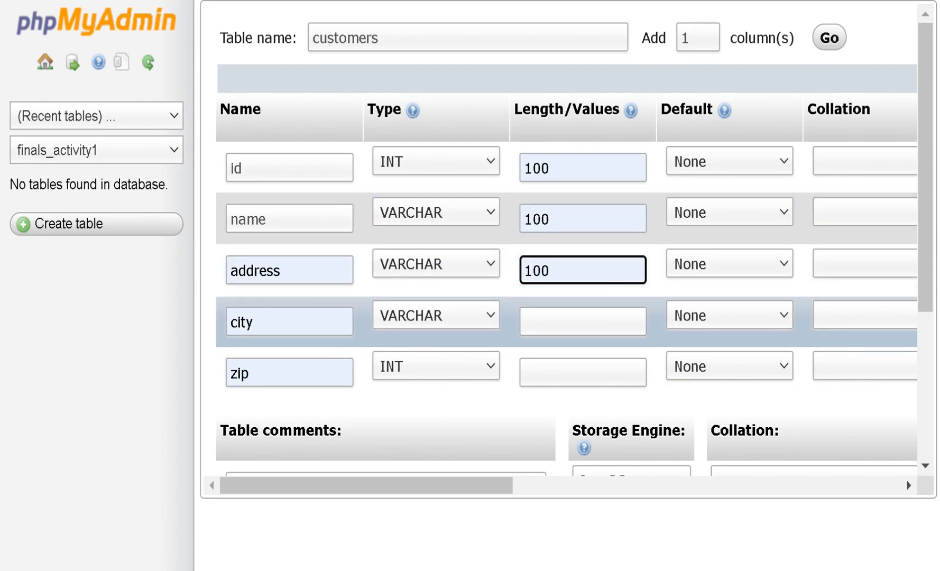
left_click(581, 321)
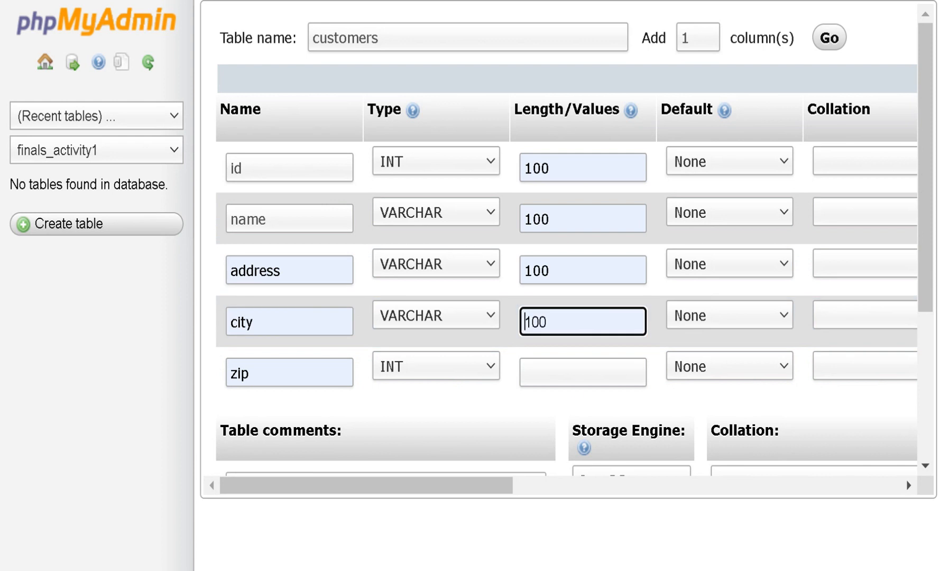
left_click(523, 372)
type("5")
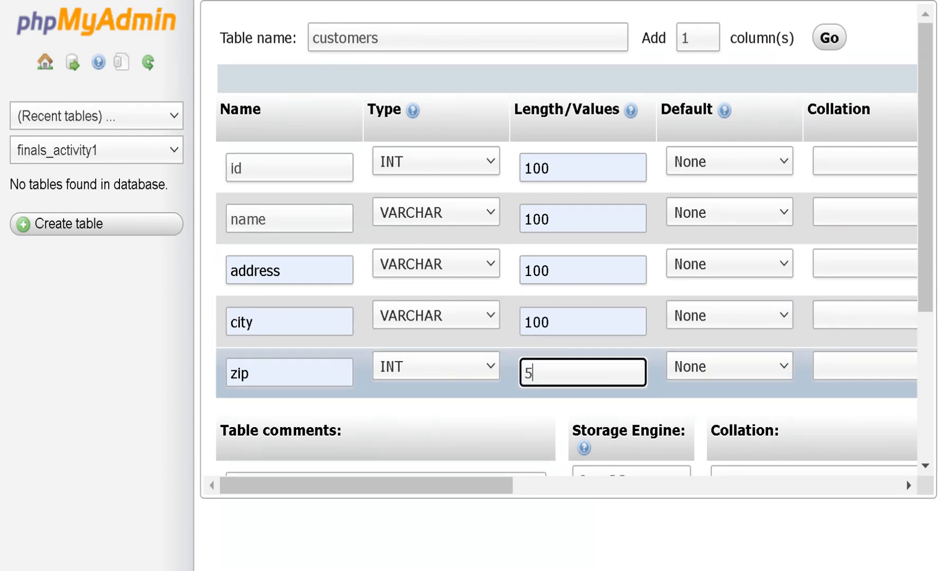
left_click_drag(538, 373, 494, 347)
left_click(540, 373)
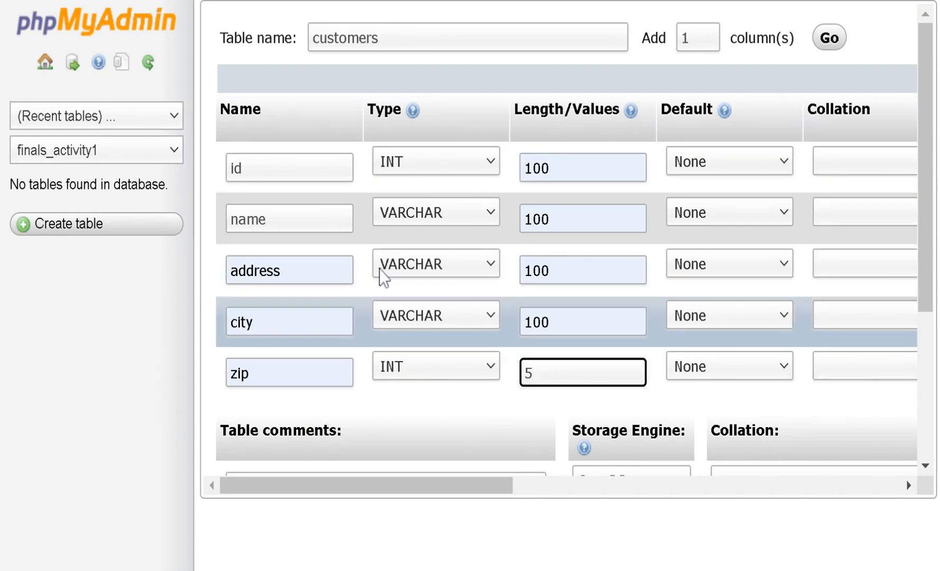
Add 1 more column row to the customers table definition and save the table
double_click(697, 29)
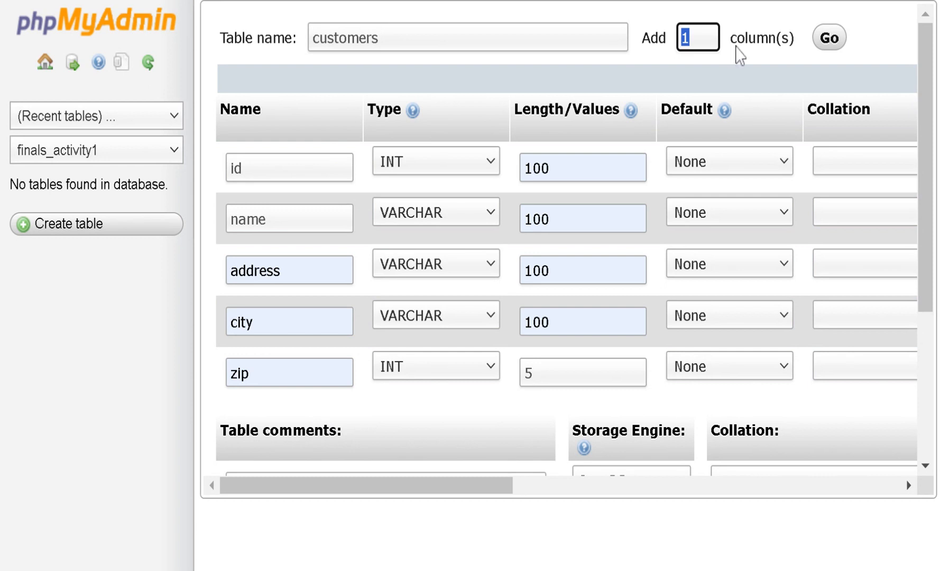
type("1")
left_click(828, 40)
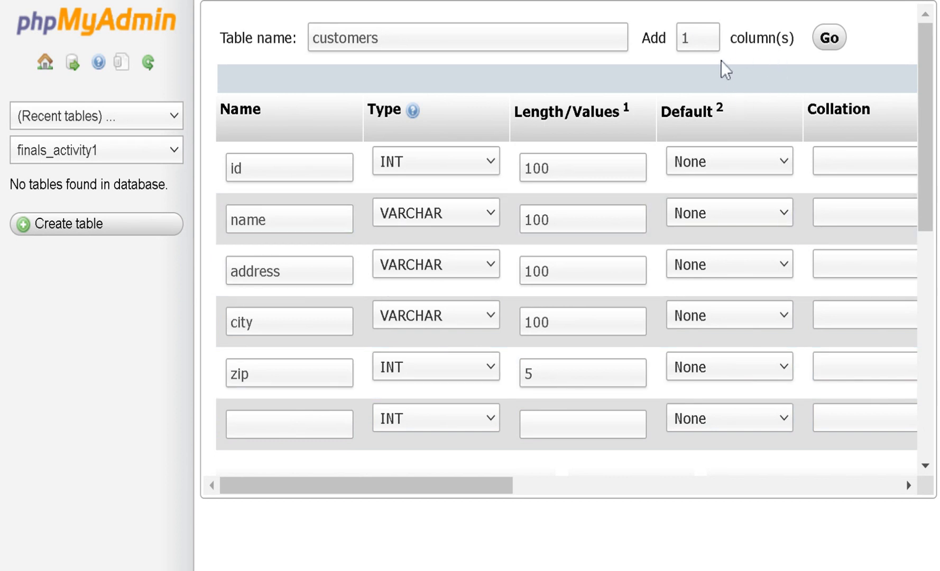
scroll(558, 292, "down", 5)
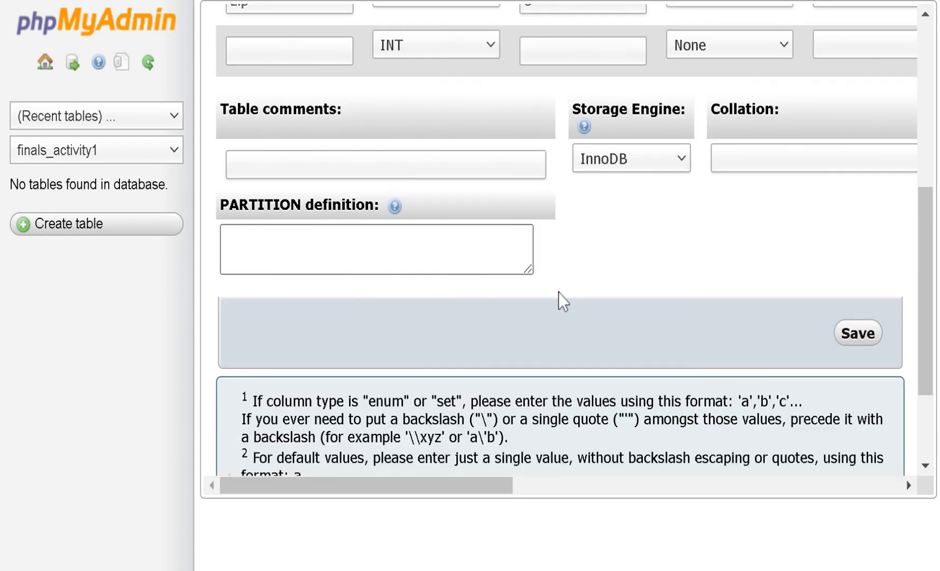
left_click_drag(414, 490, 465, 487)
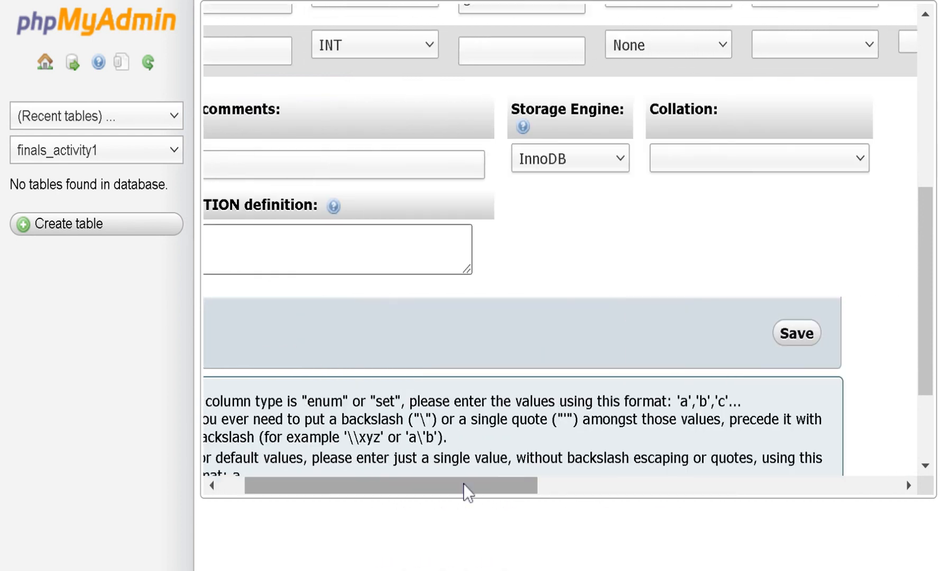
scroll(686, 304, "up", 5)
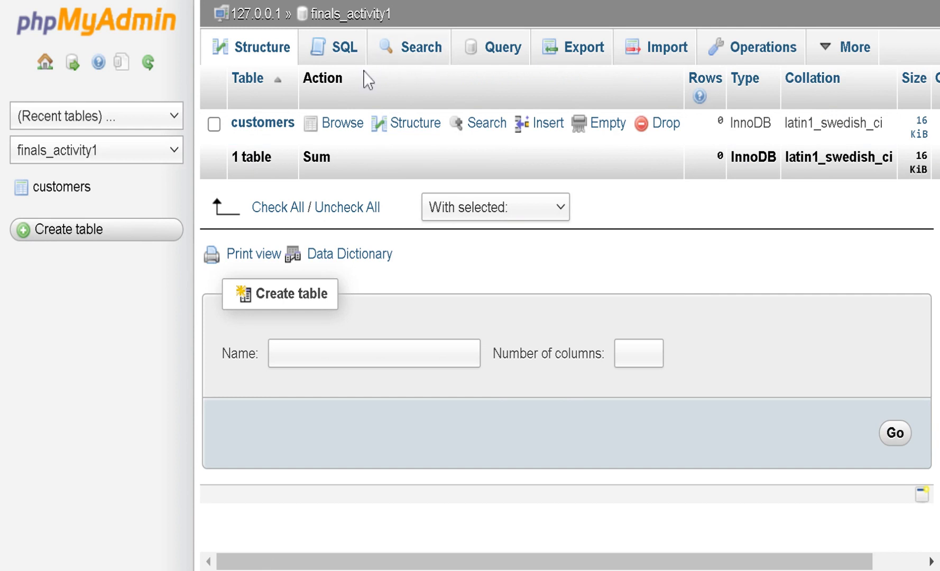
left_click(256, 53)
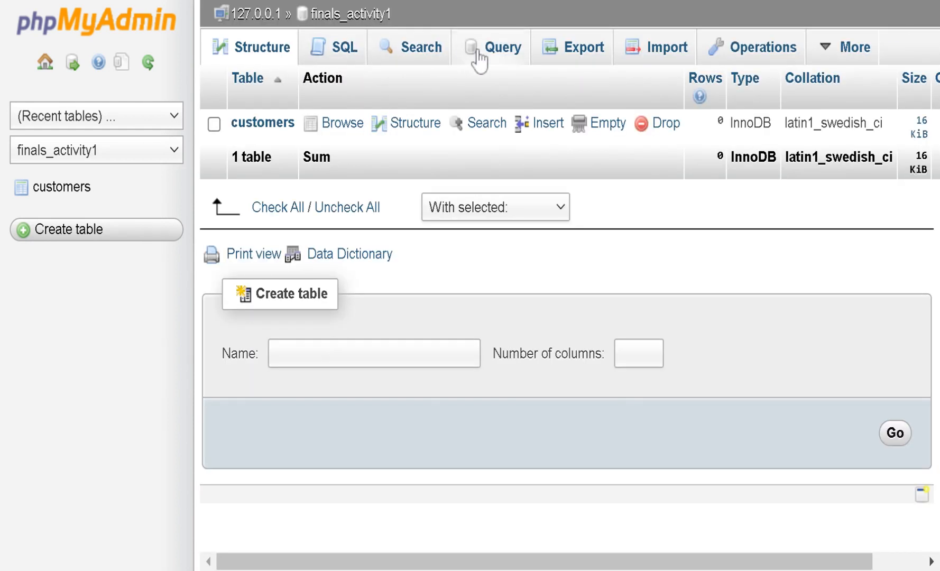
left_click(253, 75)
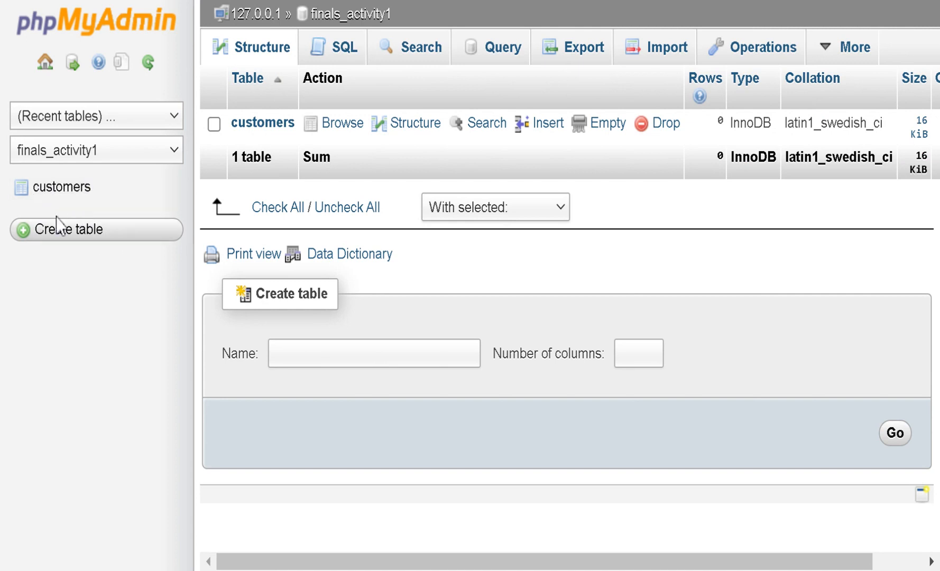
Start a new table named items and name its four columns id, name, cost and seller_id
left_click(67, 239)
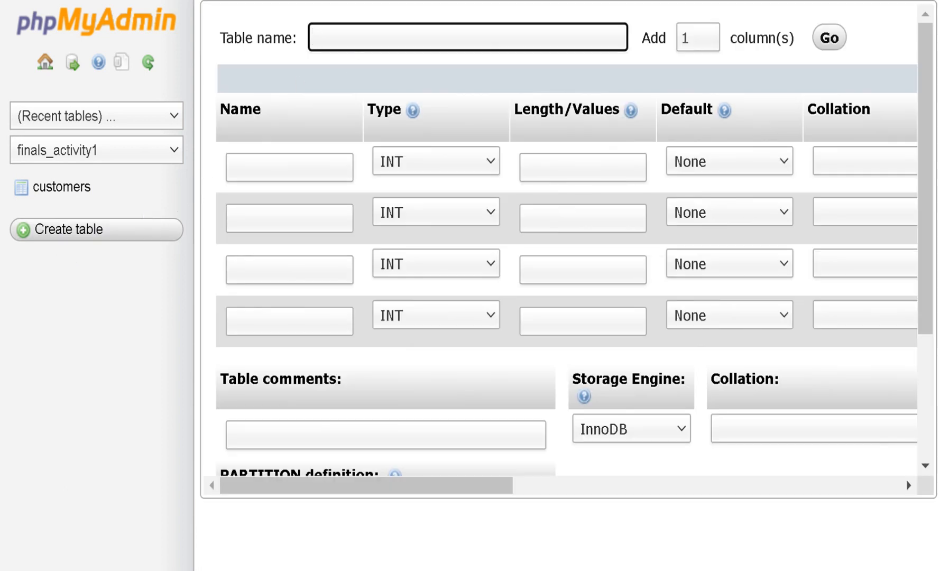
type("items")
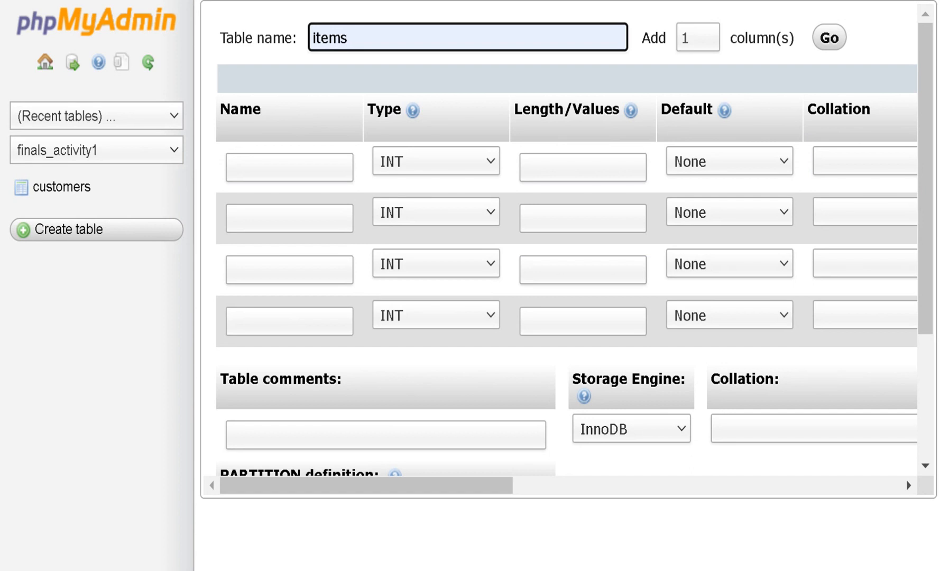
left_click(294, 167)
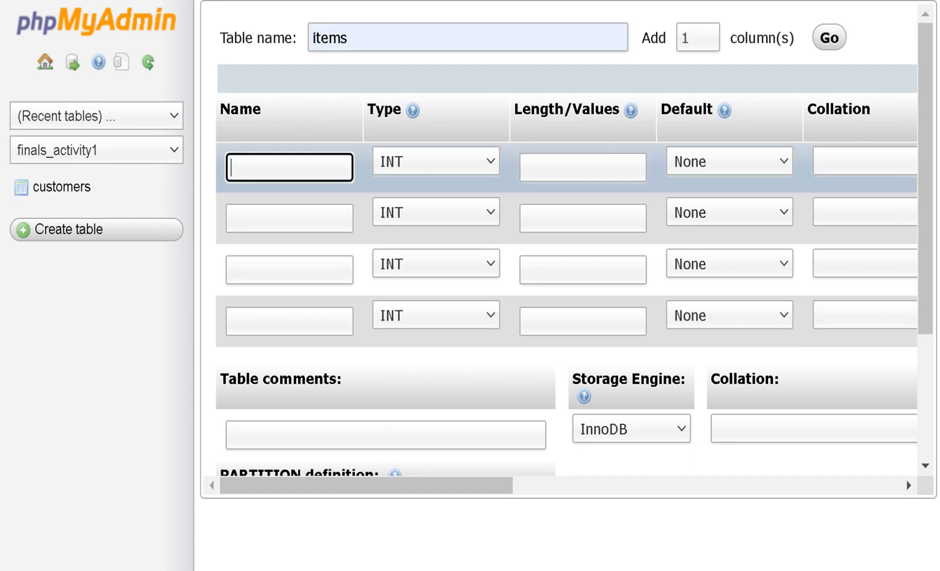
type("id")
left_click(294, 218)
type("name")
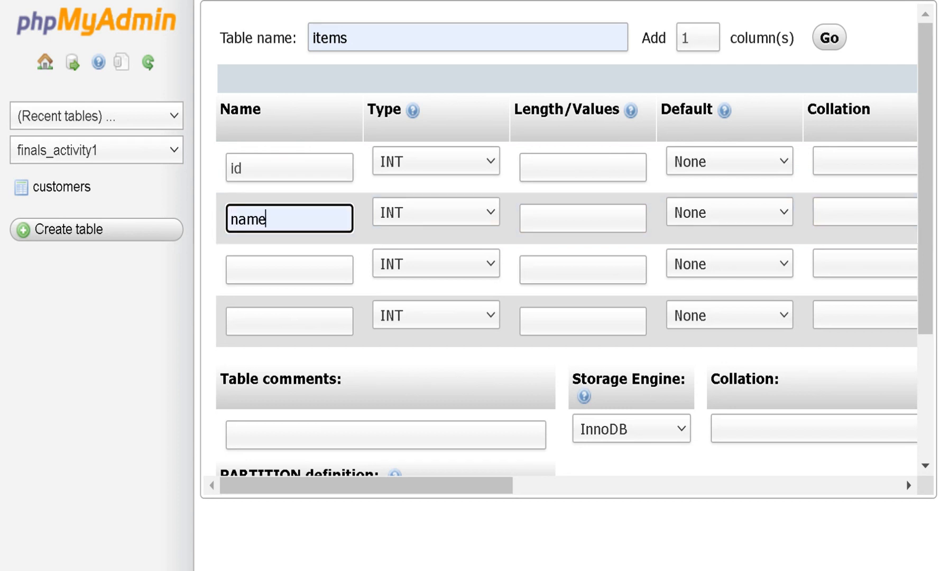
left_click(294, 270)
type("c")
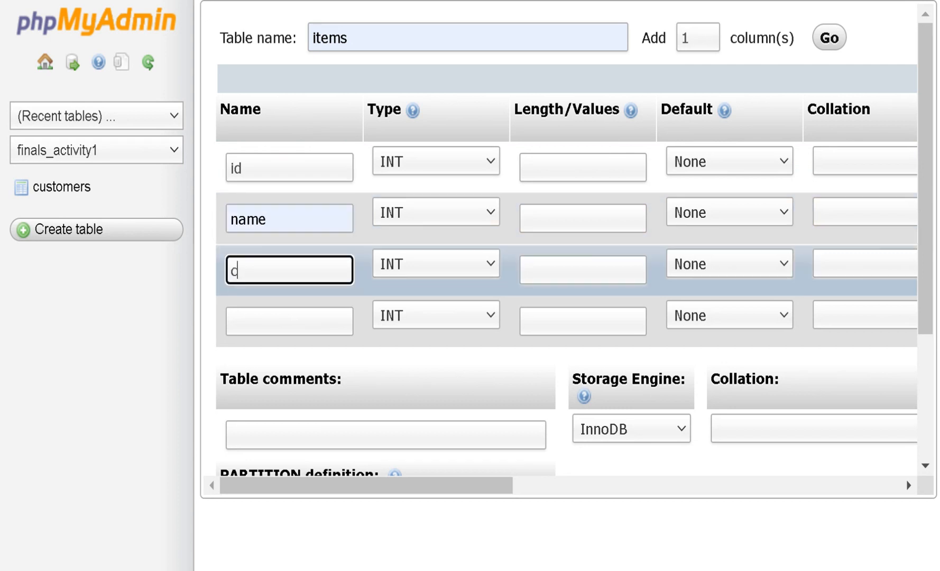
type("ost")
left_click(275, 320)
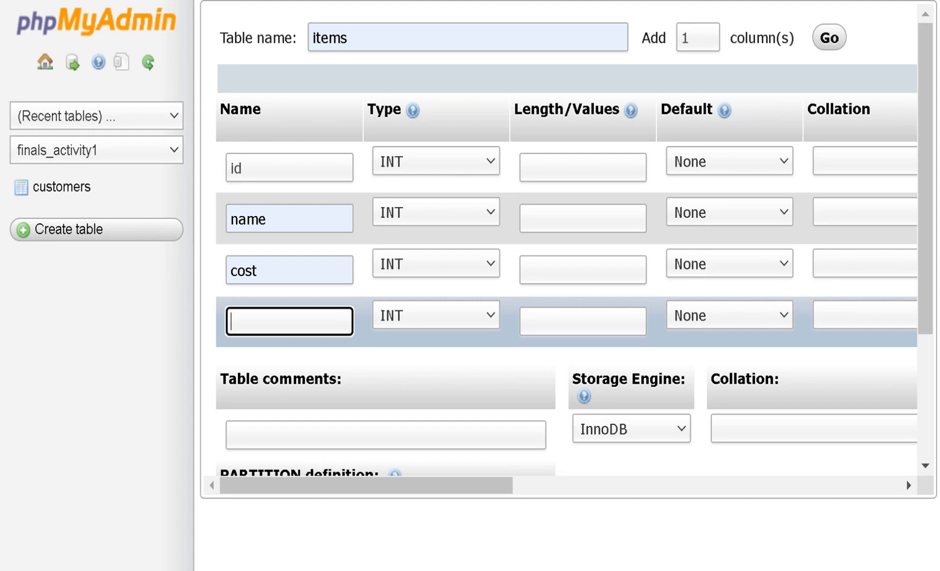
type("seller_id")
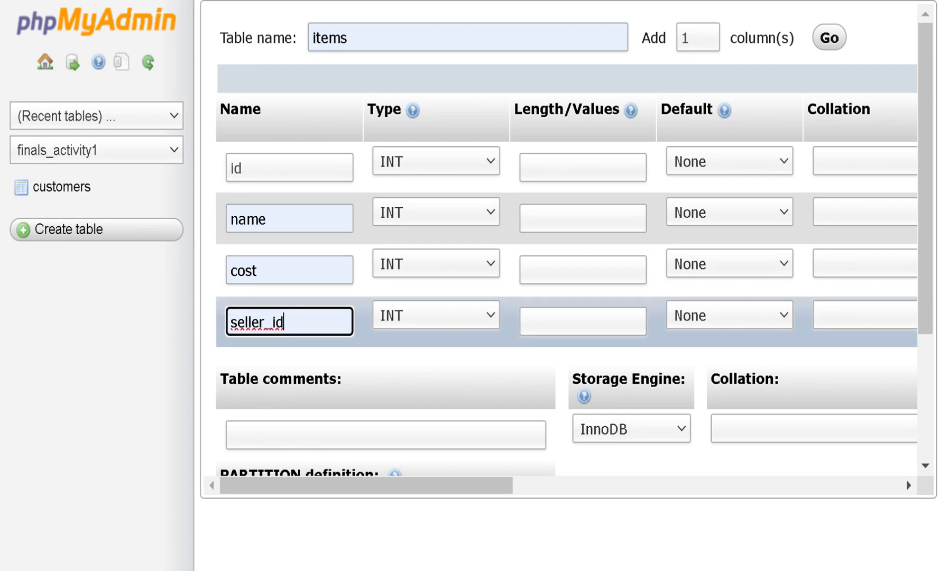
left_click(447, 188)
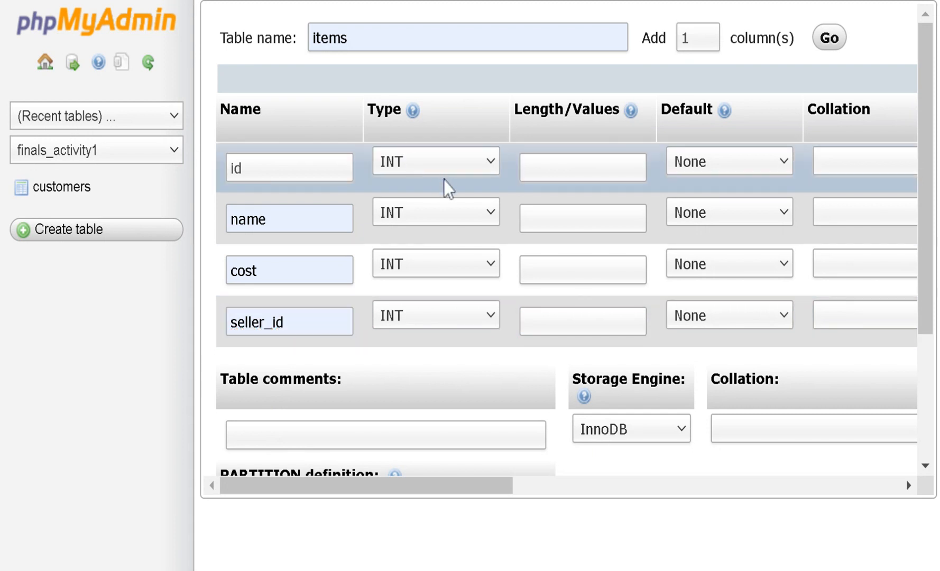
left_click(447, 188)
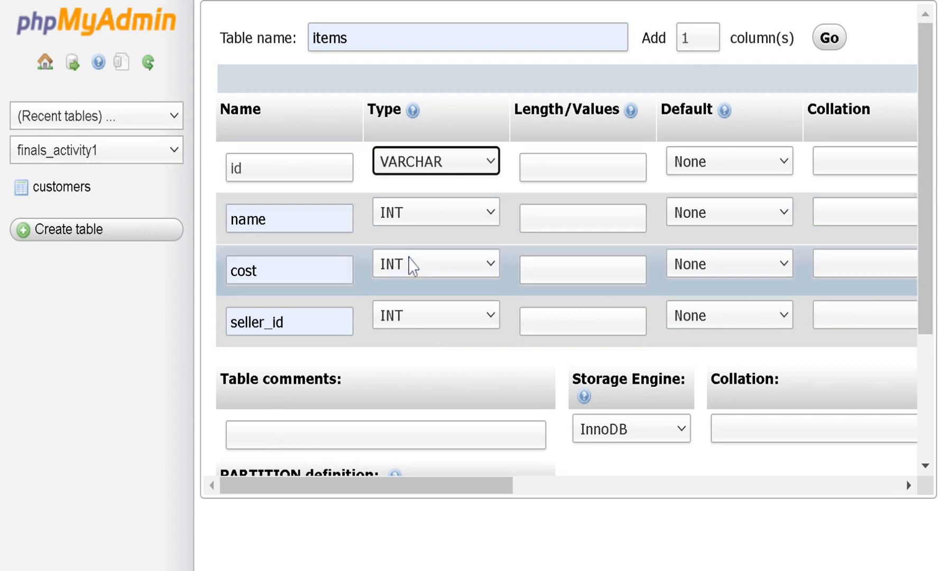
left_click(438, 175)
left_click(423, 198)
Change the name column of the items table to type VARCHAR and keep INT for cost and seller_id
left_click(421, 227)
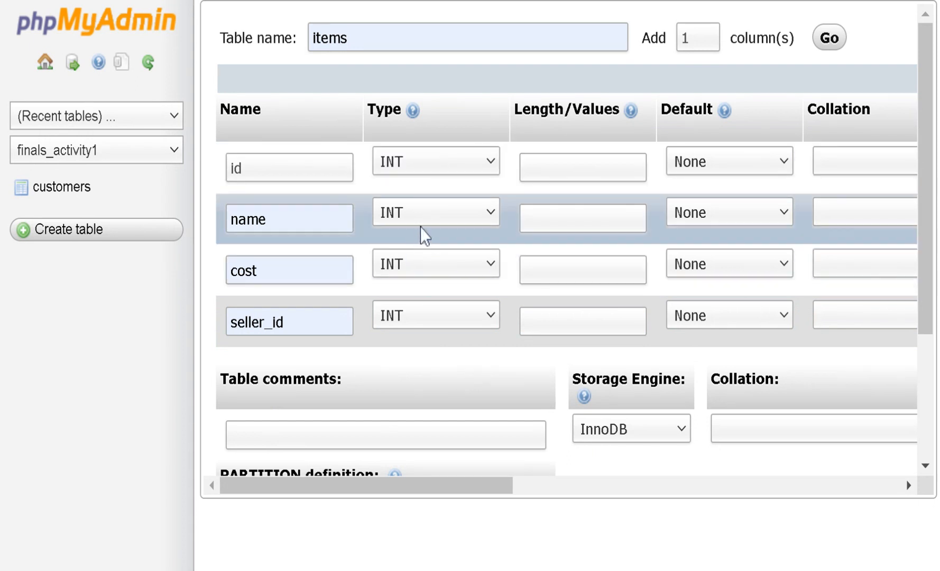
left_click(422, 200)
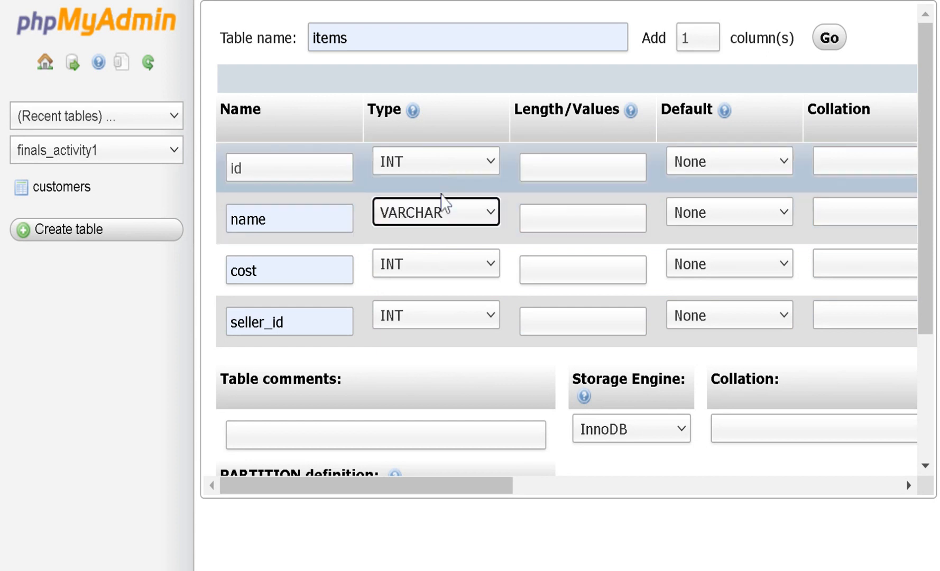
left_click(442, 265)
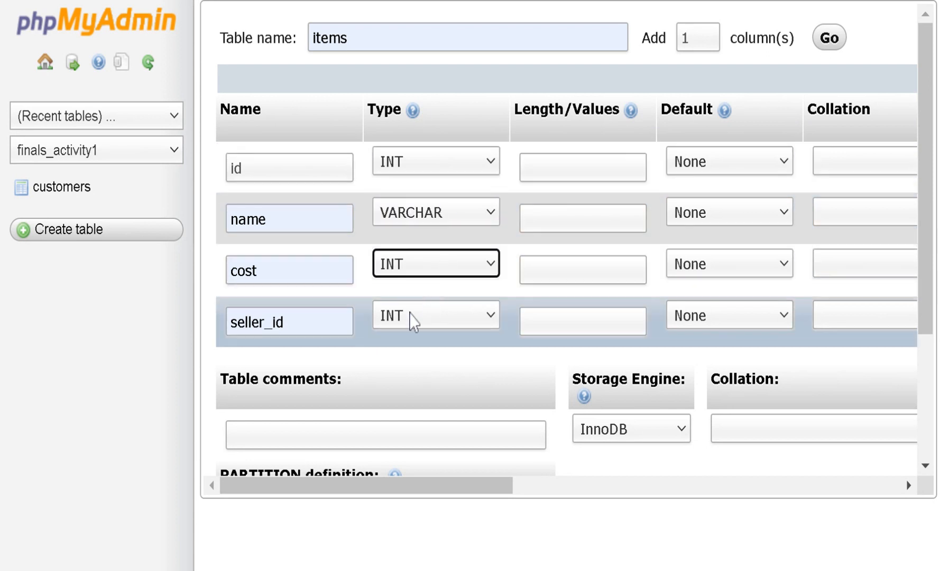
left_click(396, 272)
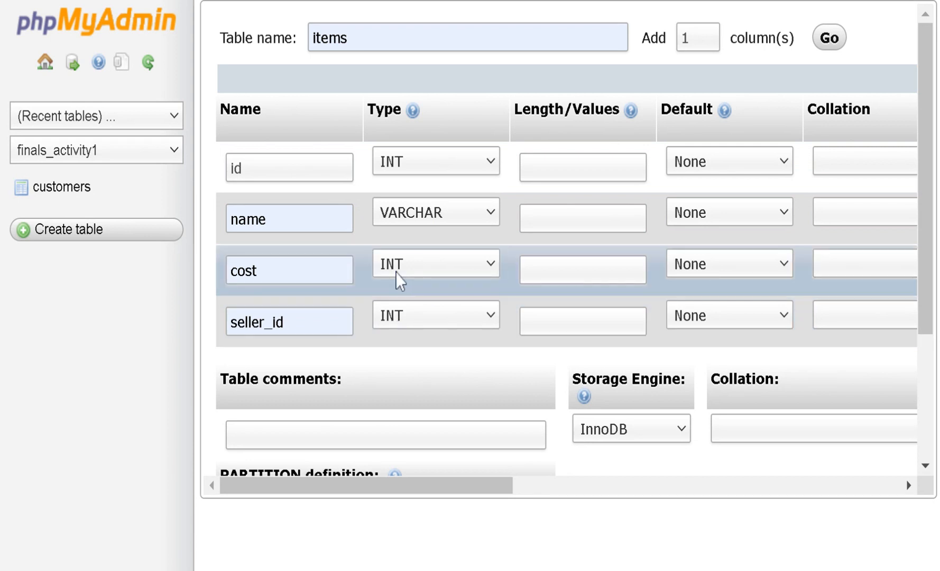
left_click(398, 272)
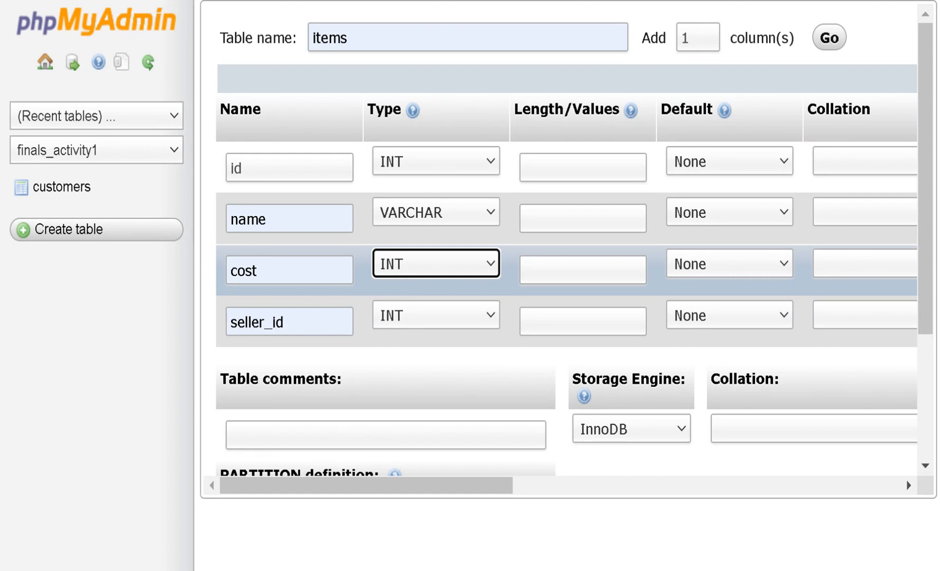
left_click(399, 272)
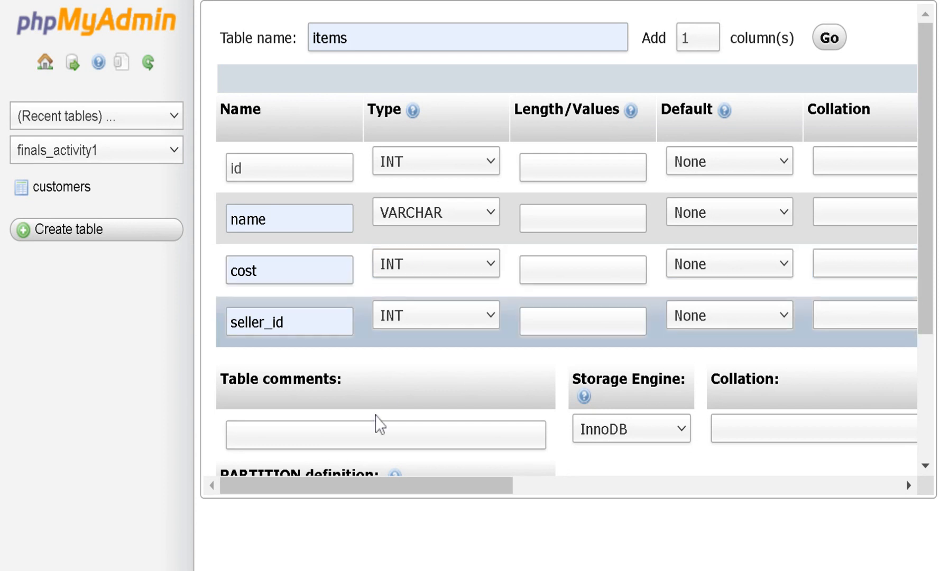
left_click(413, 273)
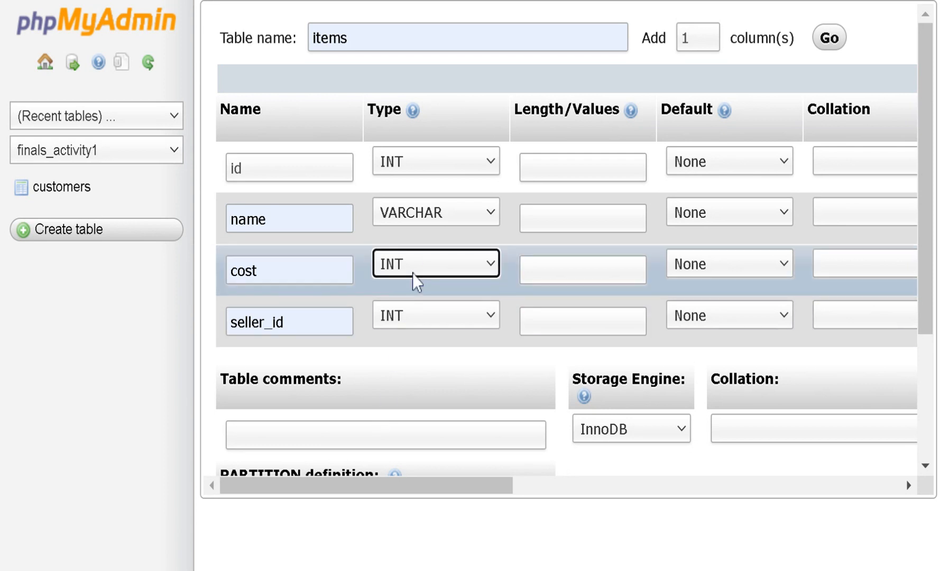
left_click(419, 317)
left_click(423, 319)
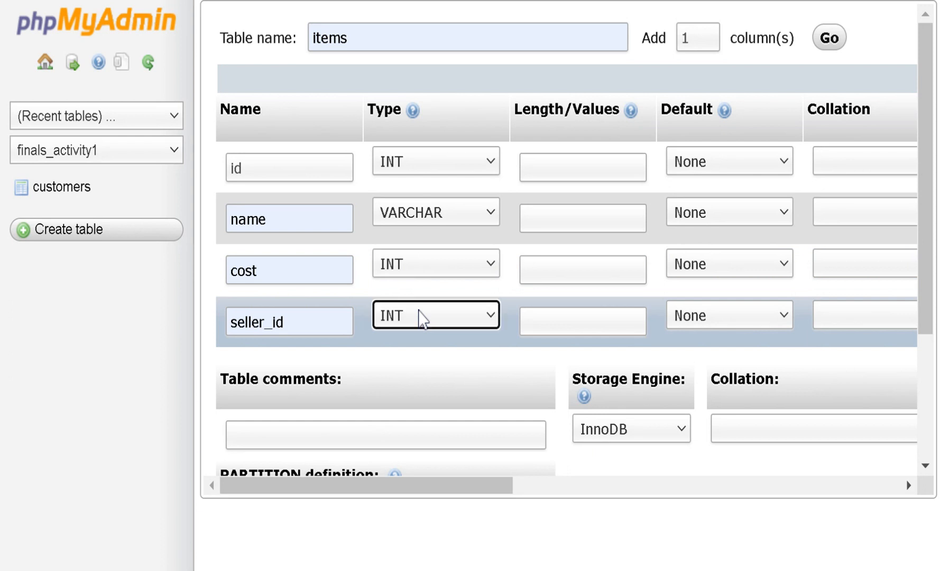
Set the length of the id, name, cost and seller_id columns to 100
left_click(583, 167)
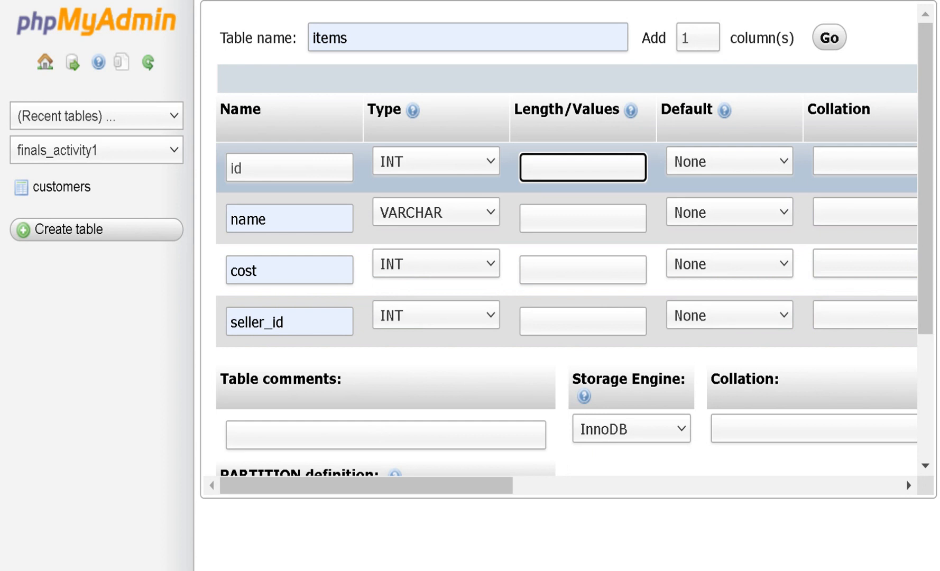
left_click(571, 222)
left_click(576, 219)
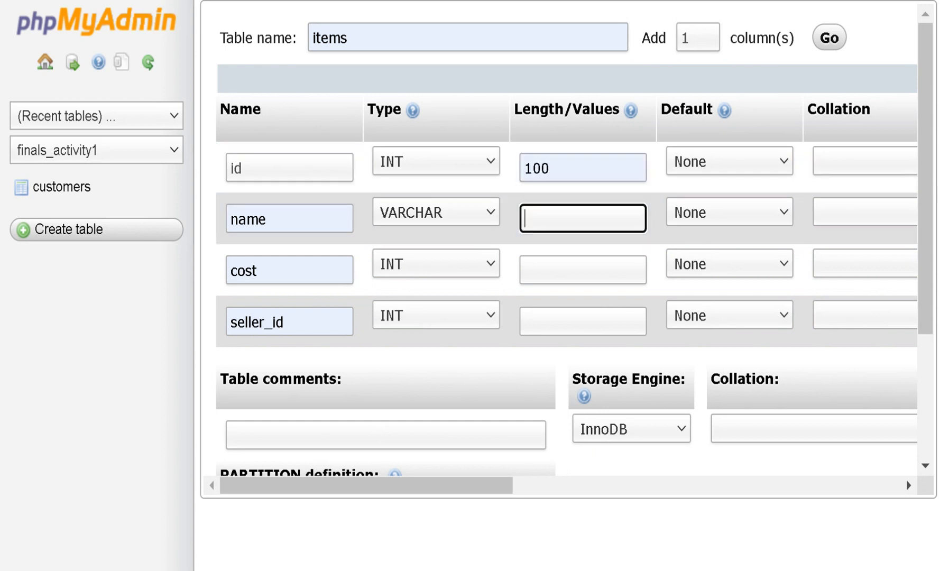
left_click(571, 271)
left_click(539, 270)
left_click(537, 322)
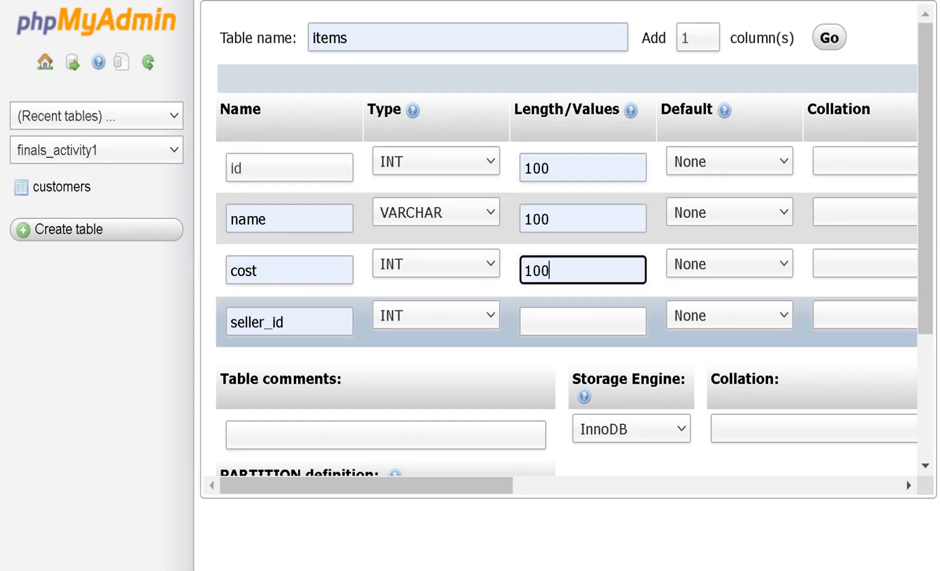
left_click(581, 322)
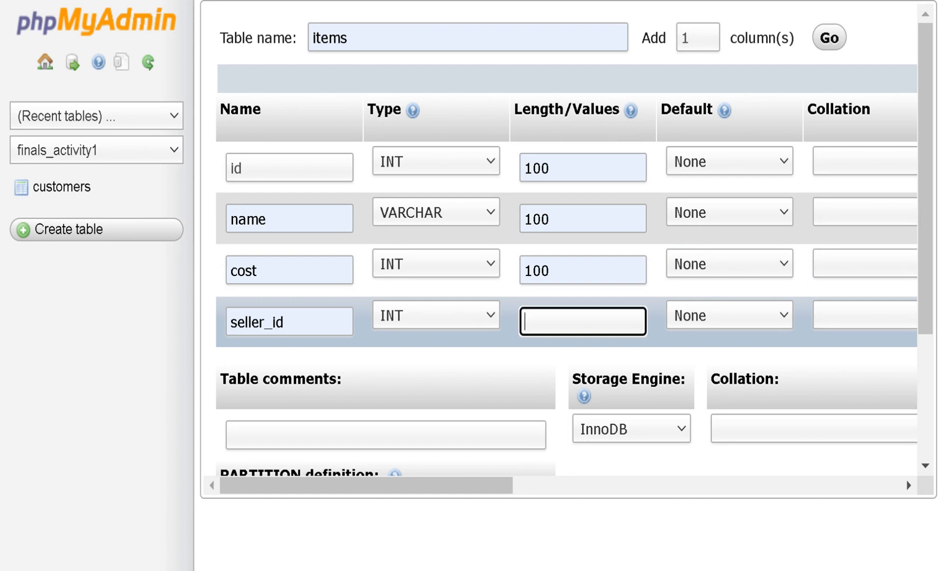
type("100")
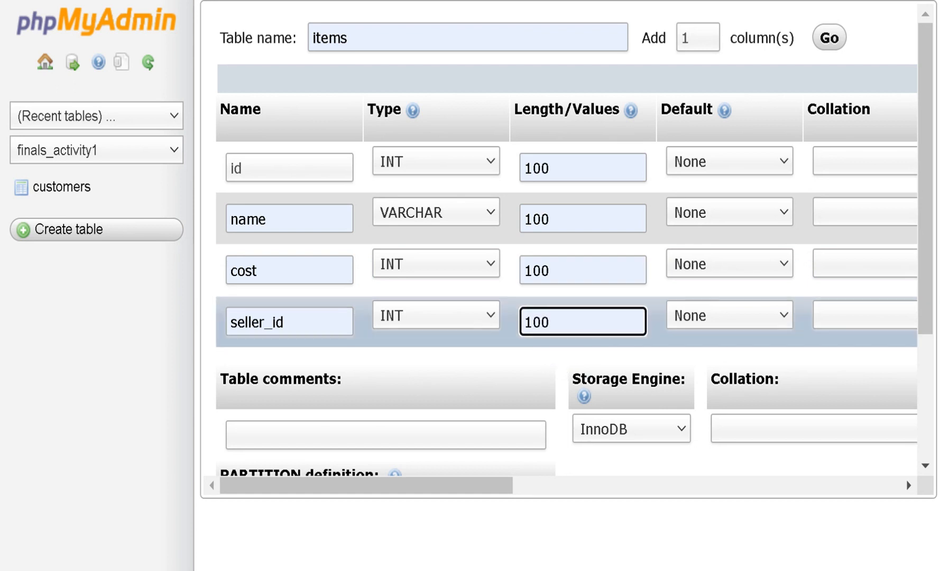
Save the items table in the finals_activity1 database
scroll(546, 343, "down", 3)
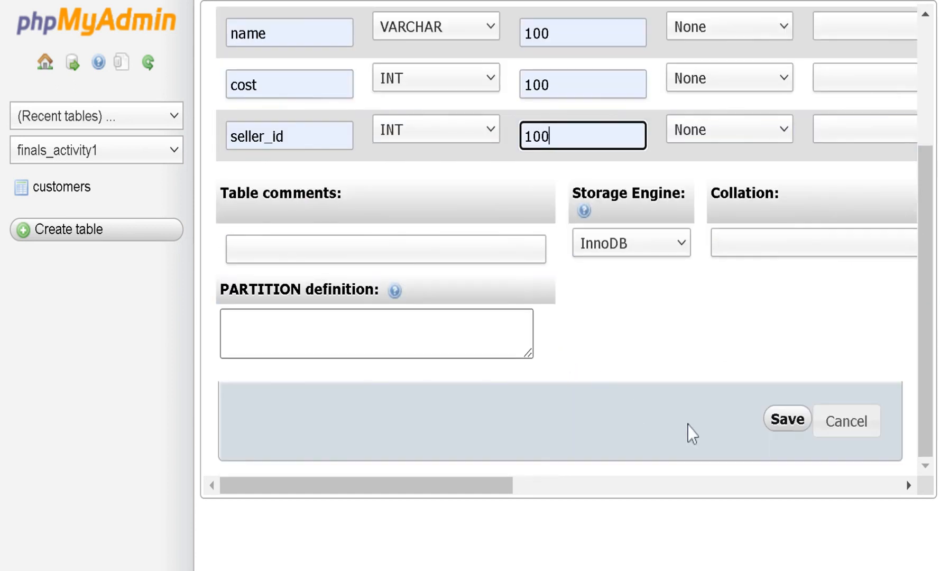
left_click(787, 420)
scroll(630, 361, "up", 3)
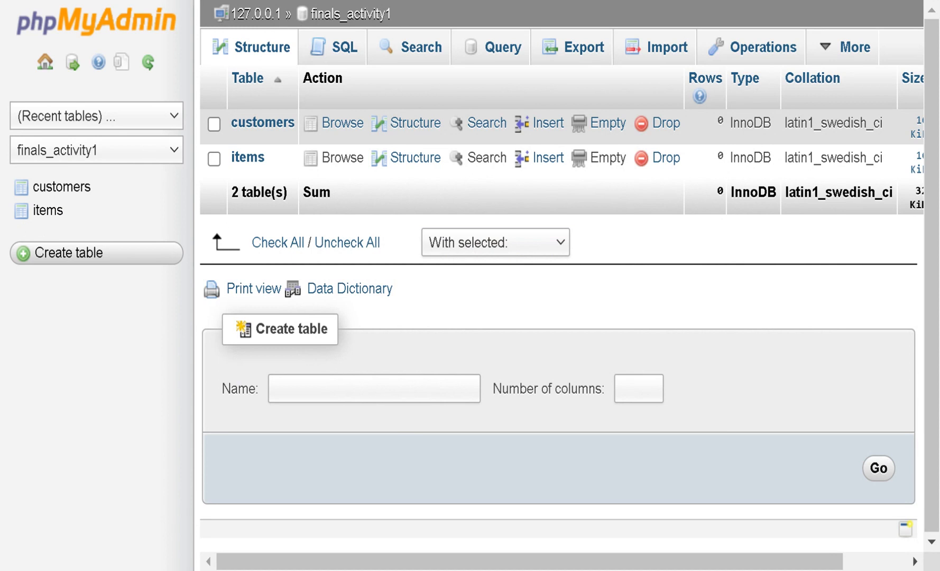
Start inserting rows into the customers table and fill in the first customer's id, name and street address
left_click(61, 197)
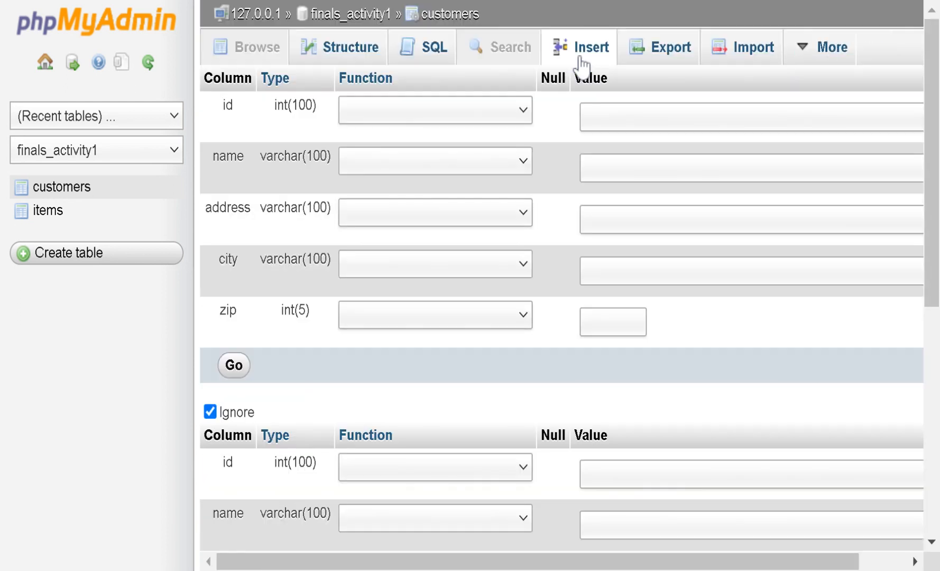
left_click(660, 115)
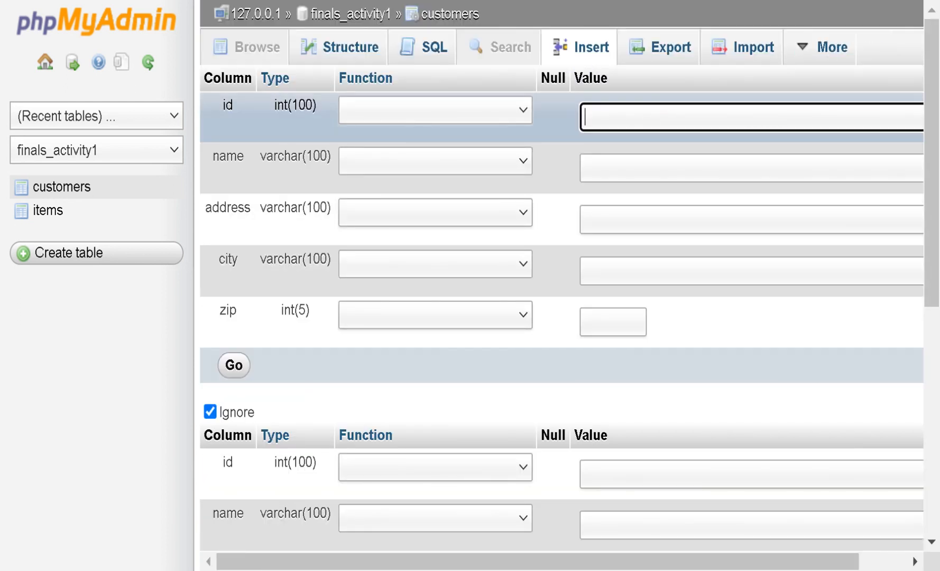
type("001")
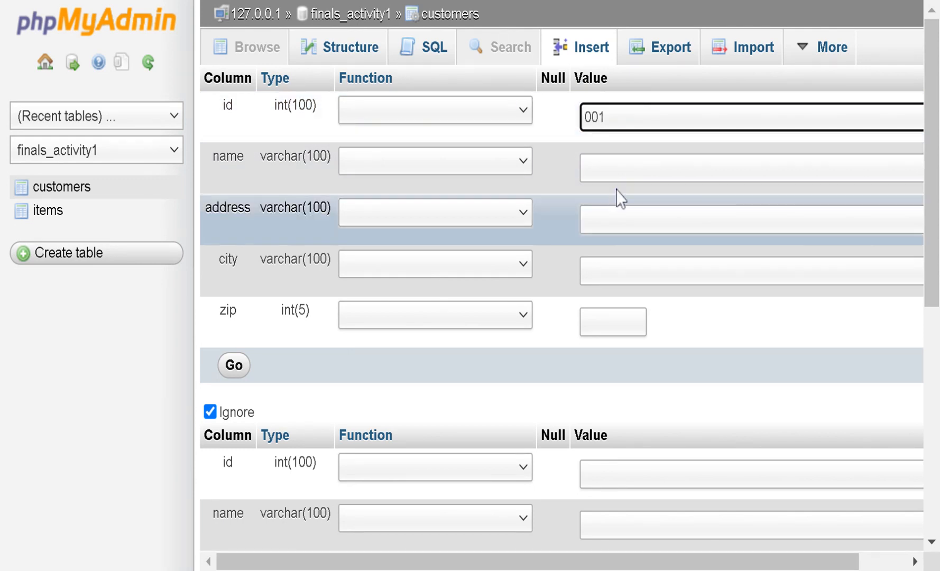
left_click(621, 168)
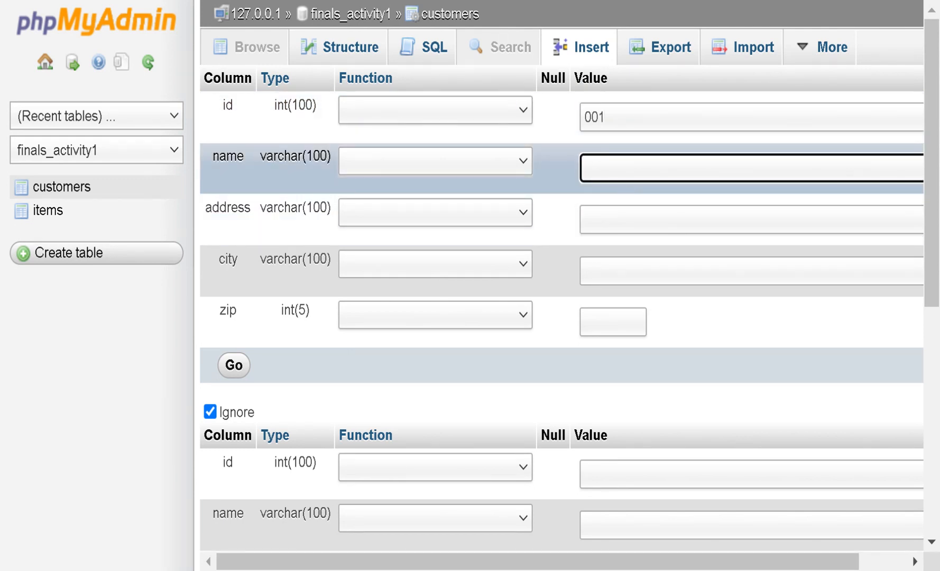
type("mia")
left_click(622, 220)
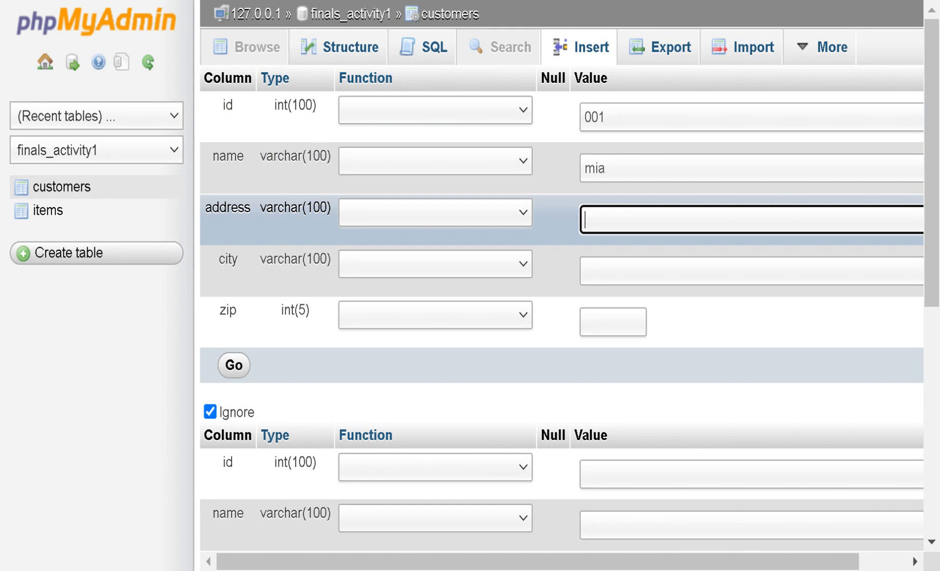
type("5th ave")
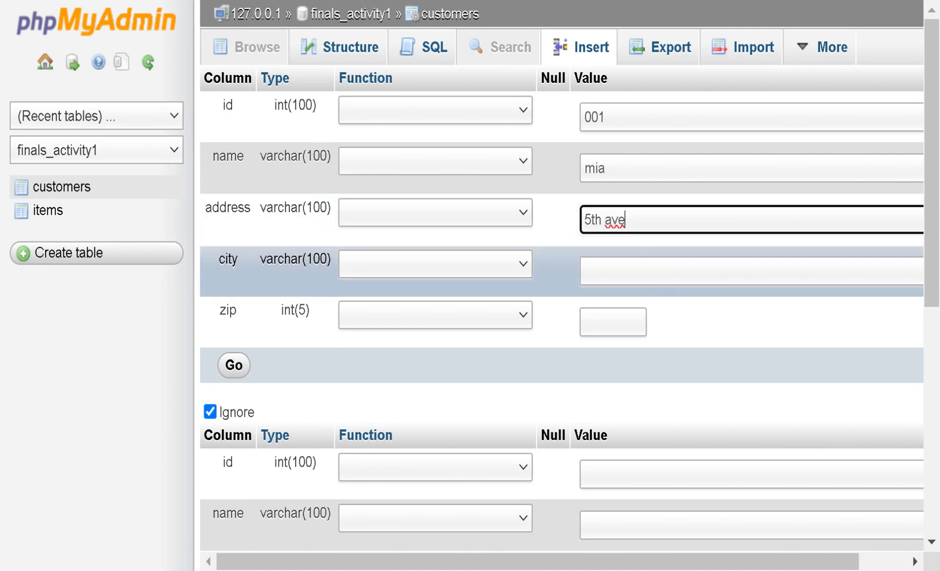
Fill in the first customer's city and zip code in the first row of the insert form
left_click(740, 270)
type("makati")
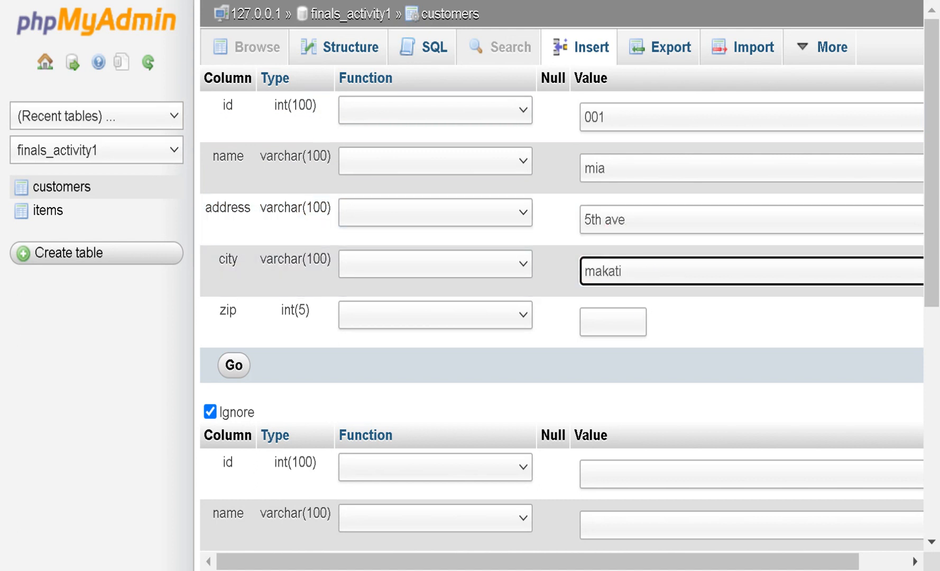
left_click(614, 321)
type("1500")
Enter the second customer's id and name in the second row of the insert form
left_click(658, 396)
scroll(657, 395, "down", 2)
left_click(661, 288)
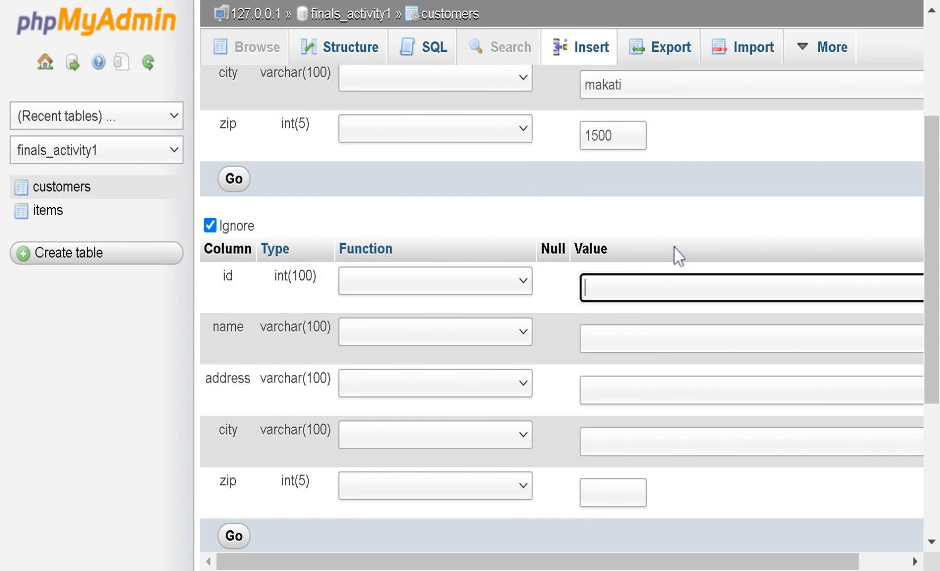
scroll(652, 193, "up", 3)
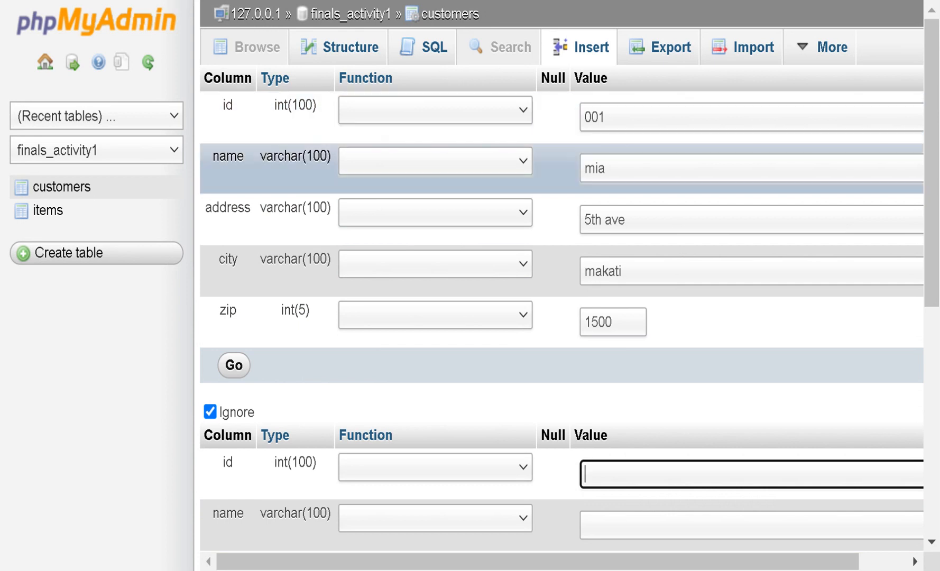
scroll(616, 259, "down", 6)
scroll(603, 299, "up", 3)
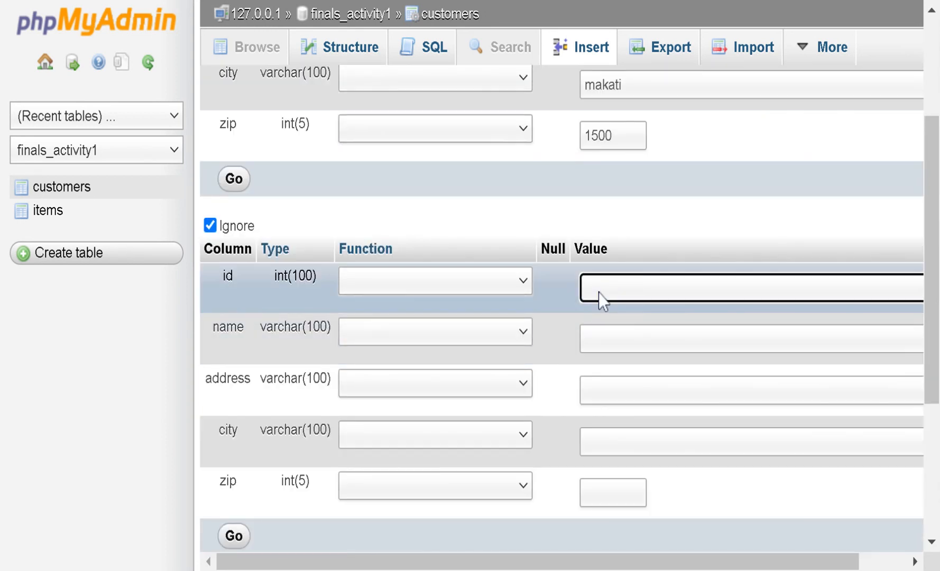
type("002")
left_click(603, 339)
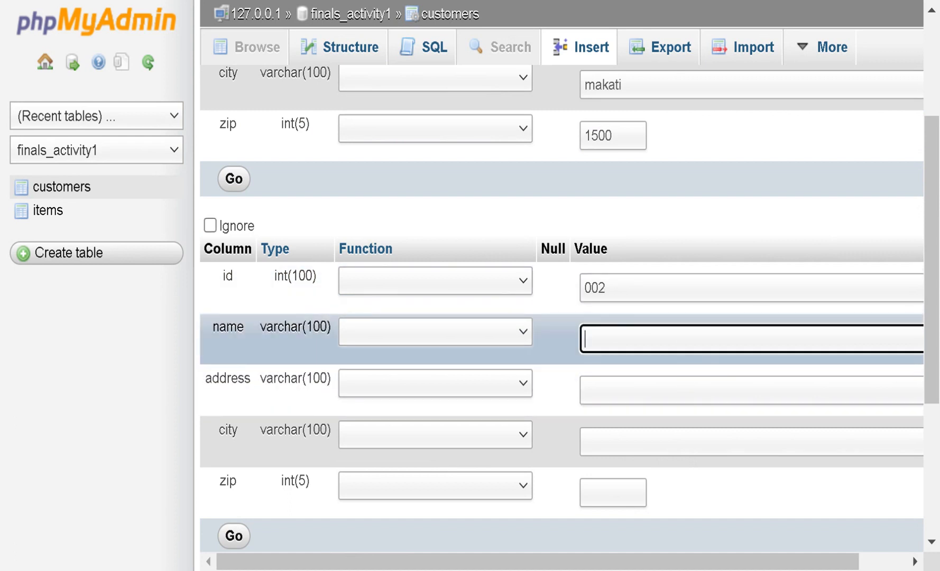
type("gy")
key("BackSpace")
key("BackSpace")
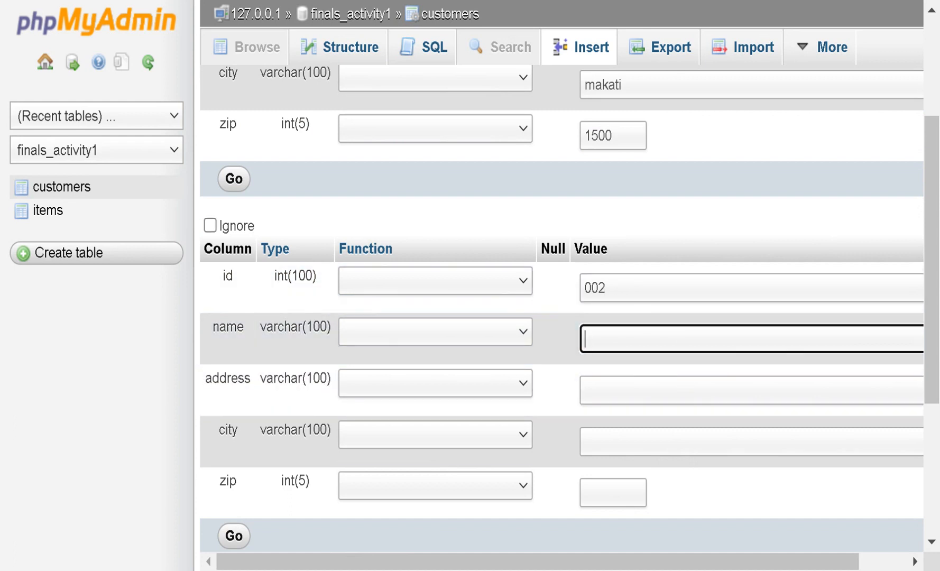
type("lee")
Complete the second customer's row with the street address, city and a four-digit zip code
key("Tab")
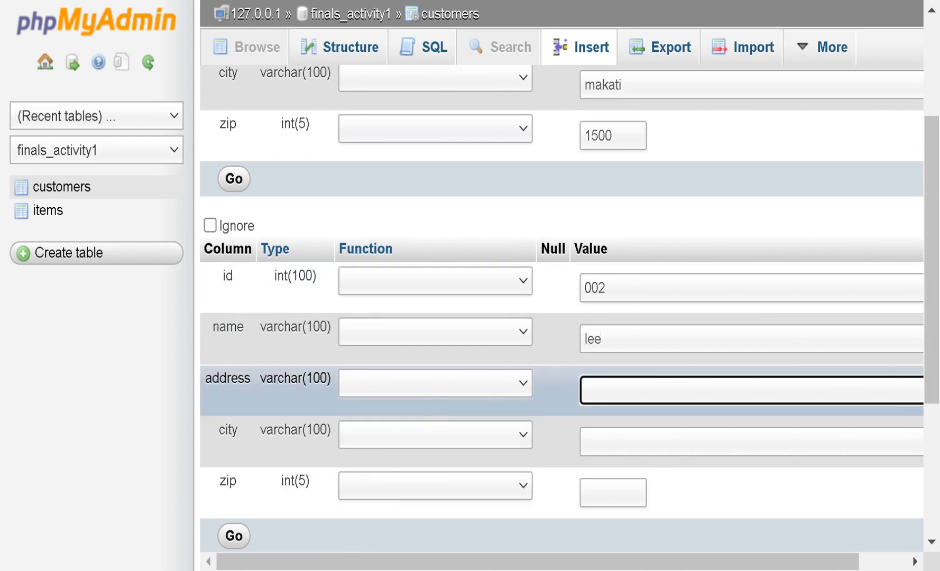
type("1st ave")
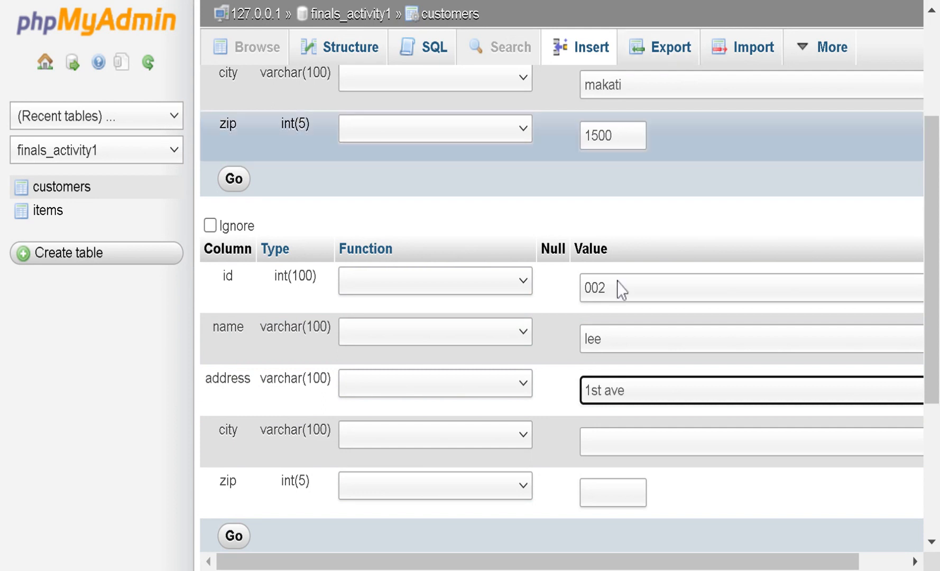
key("Tab")
type("taguig")
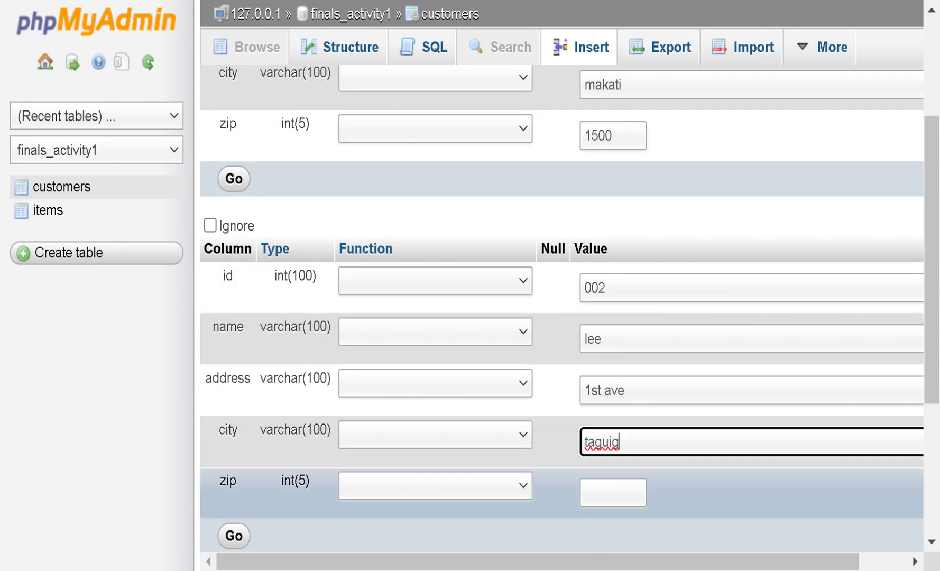
key("Tab")
type("1634")
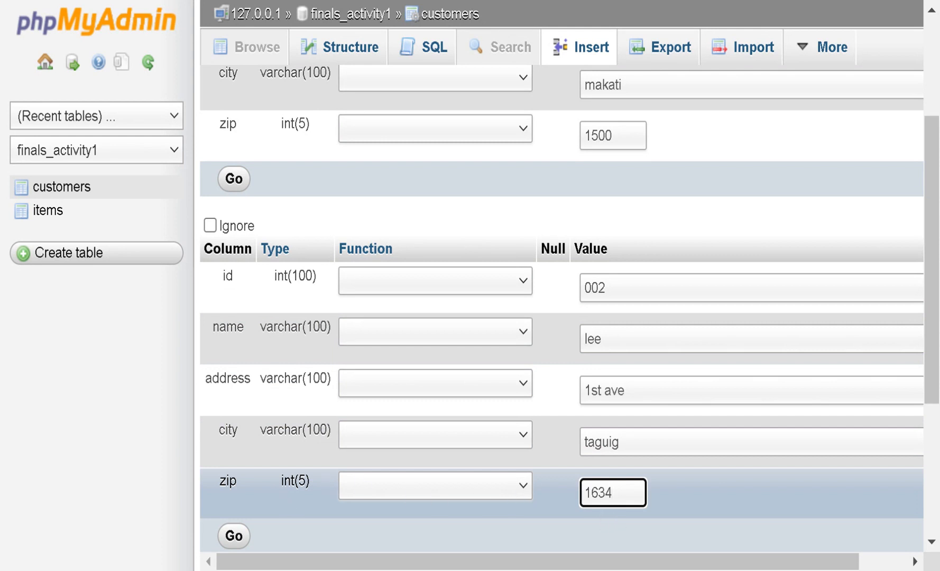
type("63")
scroll(709, 479, "down", 5)
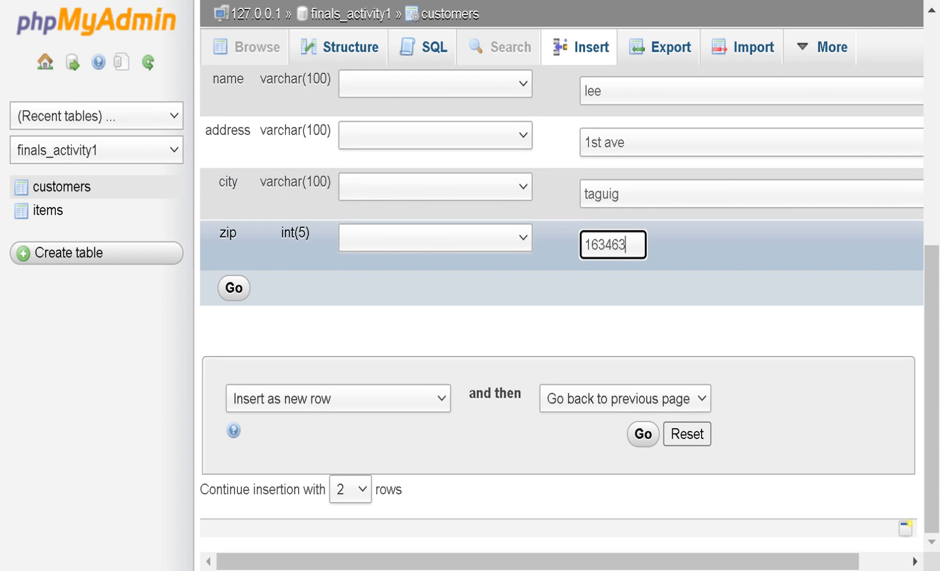
key("ctrl+a")
type("1634")
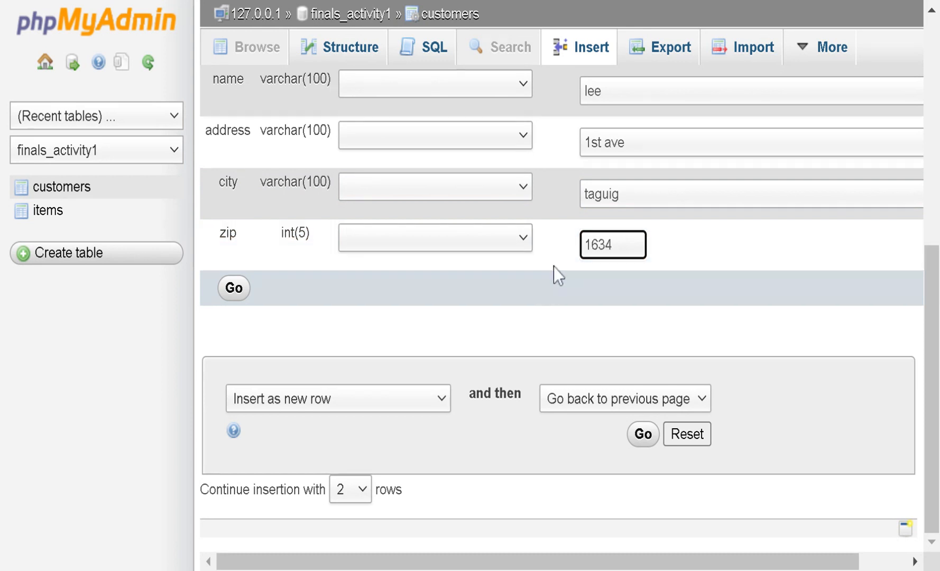
Check both customer rows and submit them to the customers table
scroll(558, 254, "up", 6)
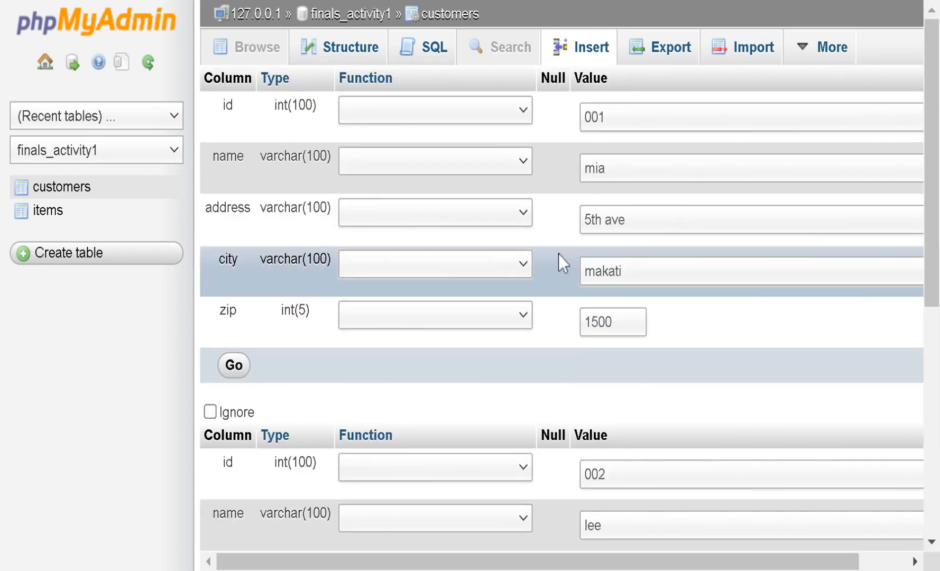
scroll(559, 255, "down", 6)
left_click(219, 289)
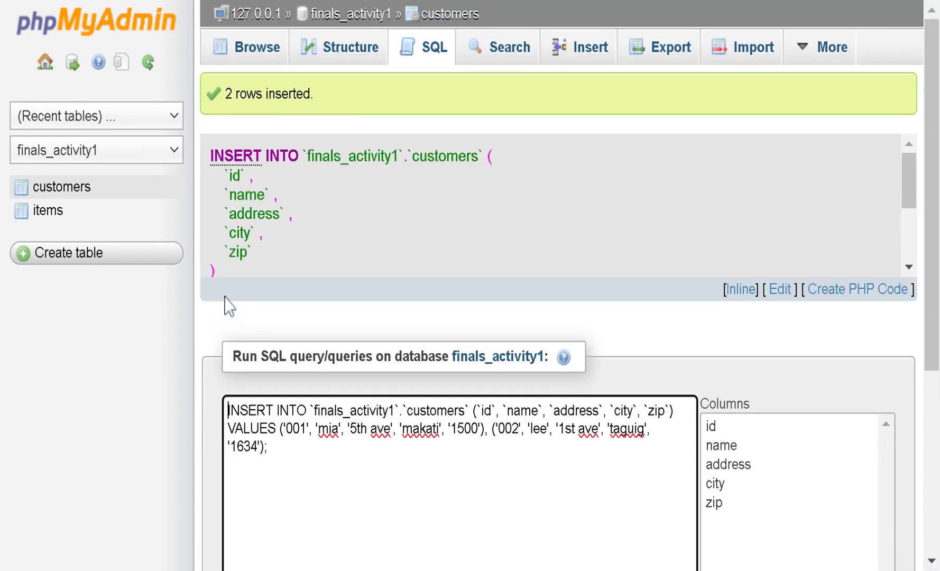
Start another insertion into the customers table and enter the third customer's id, name and street address
left_click(598, 63)
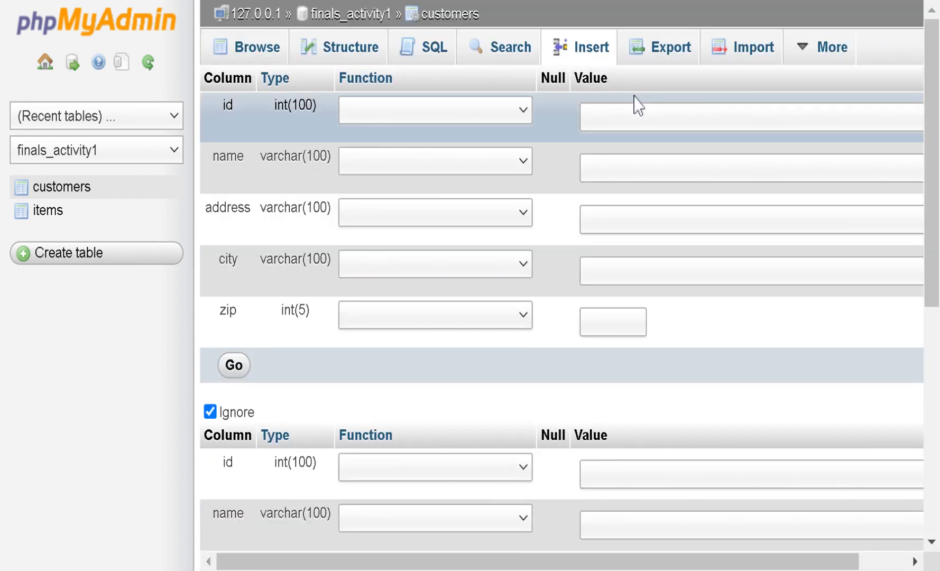
left_click(608, 117)
type("003")
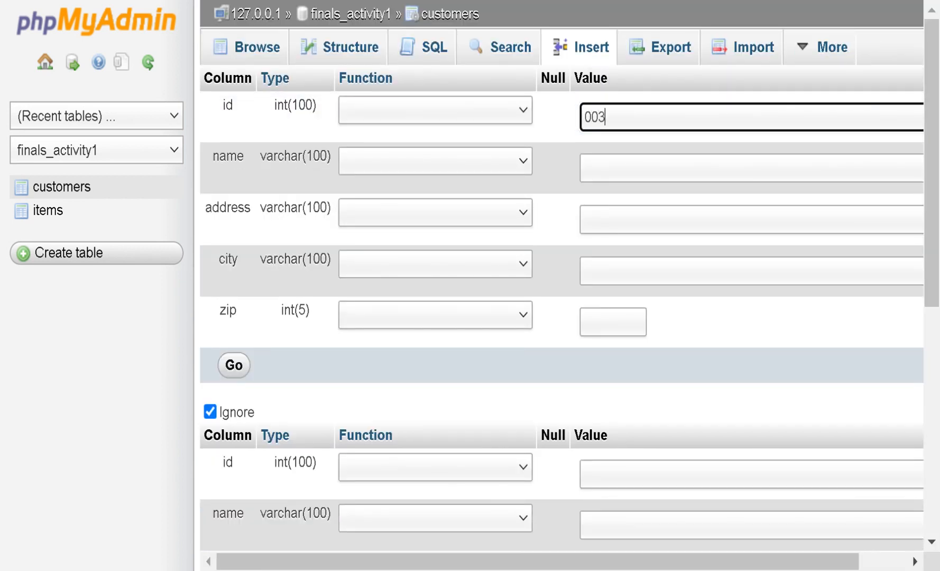
left_click(675, 161)
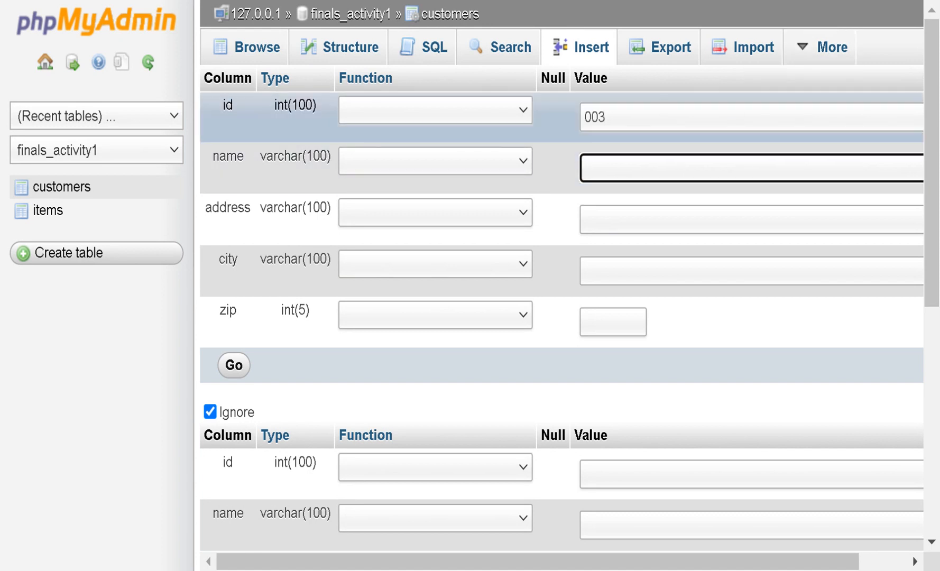
type("rhea")
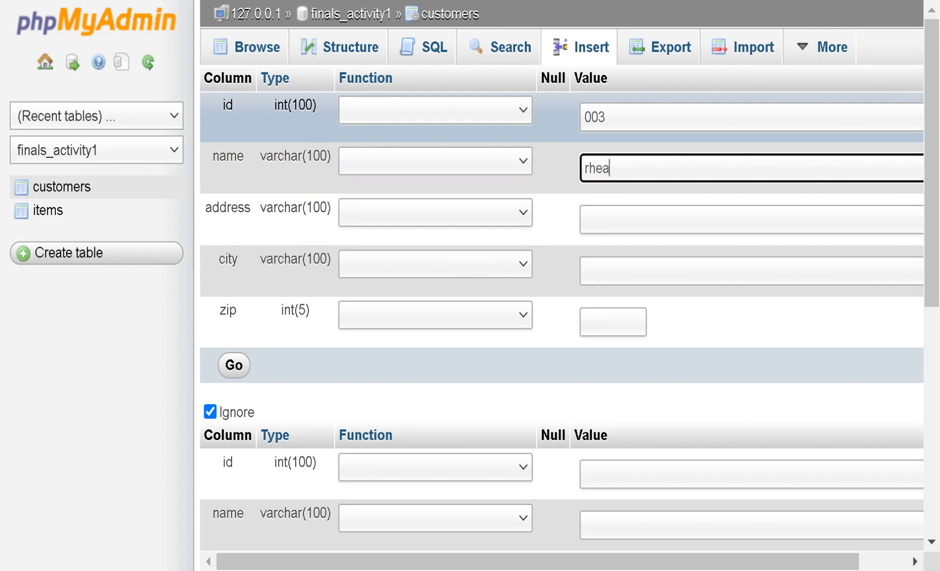
left_click(751, 218)
type("6th ave")
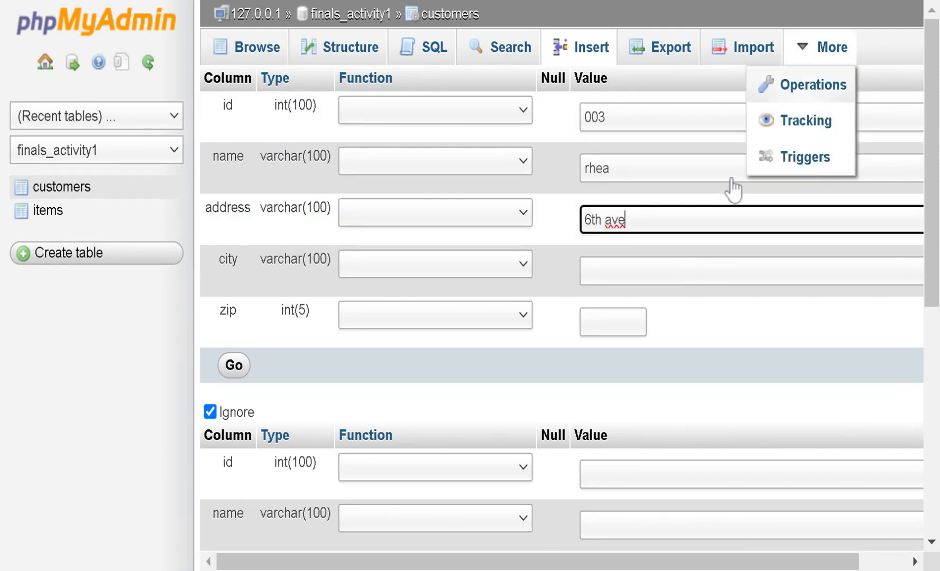
Fill in the third customer's city and five-digit zip code
left_click(740, 271)
type("patero")
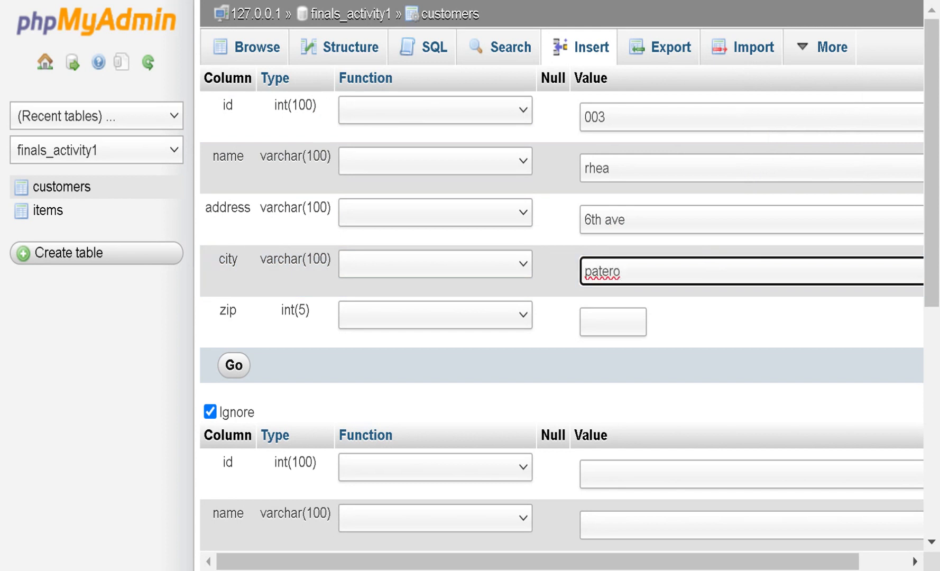
type("s")
left_click(616, 321)
type("8963")
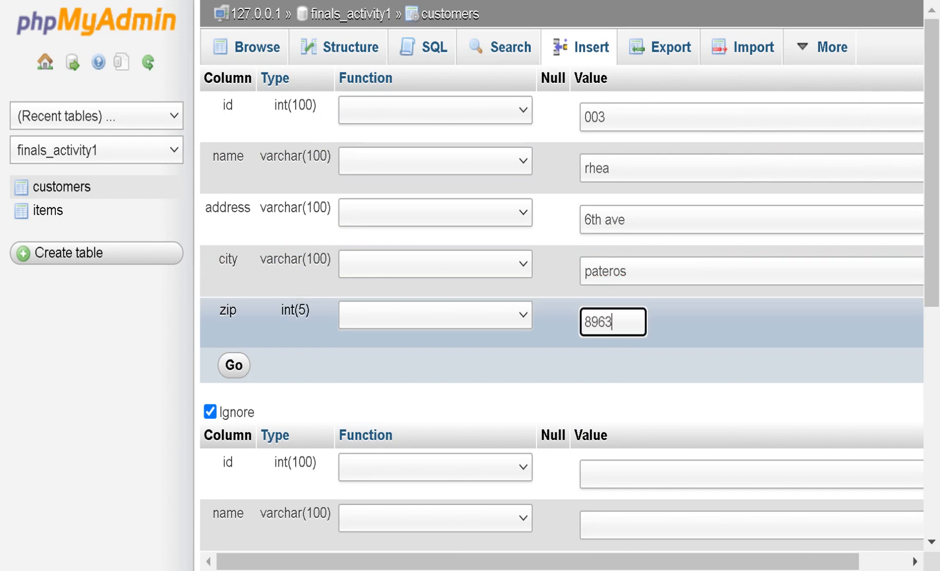
type("2")
Enter the fourth customer's id and full name in the second row of the insert form
scroll(620, 388, "down", 3)
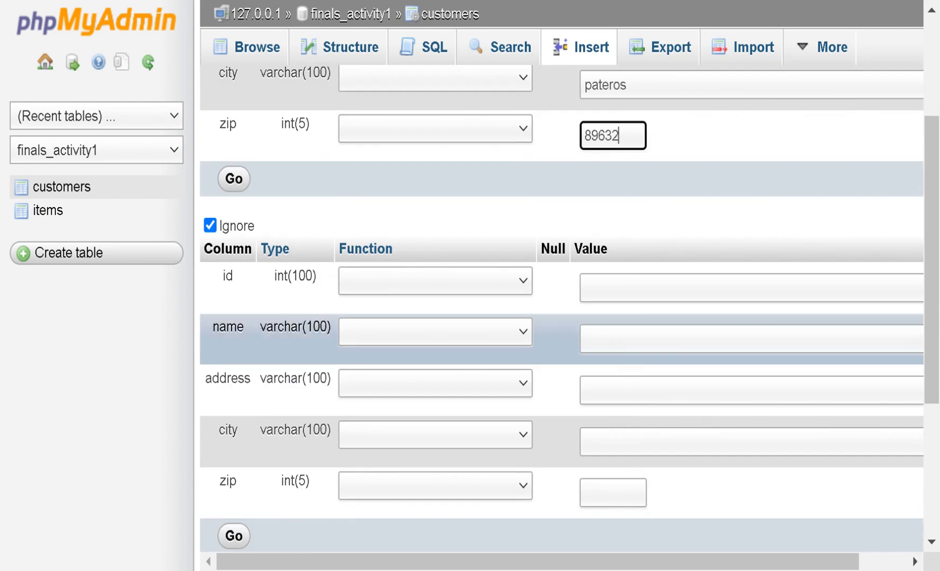
left_click(613, 288)
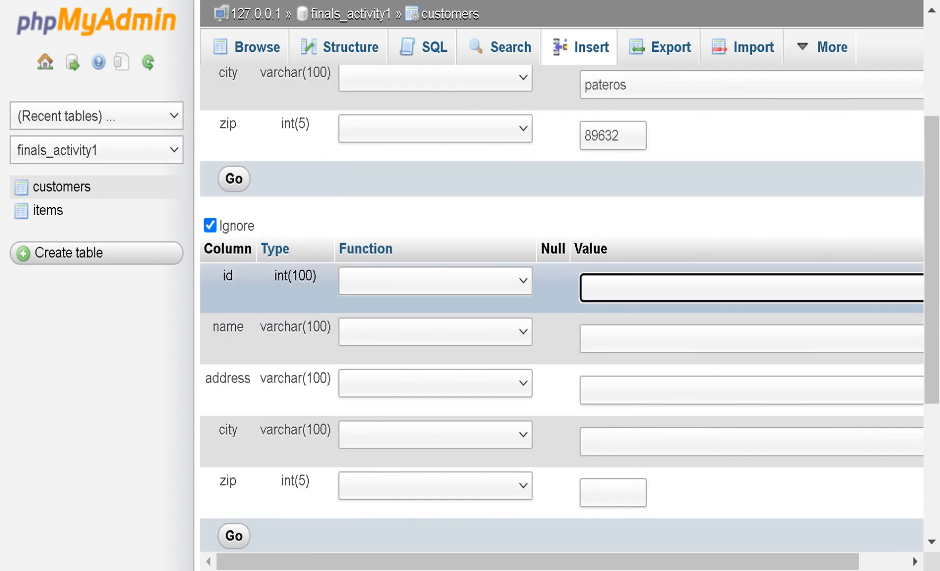
scroll(651, 304, "up", 3)
scroll(651, 304, "down", 6)
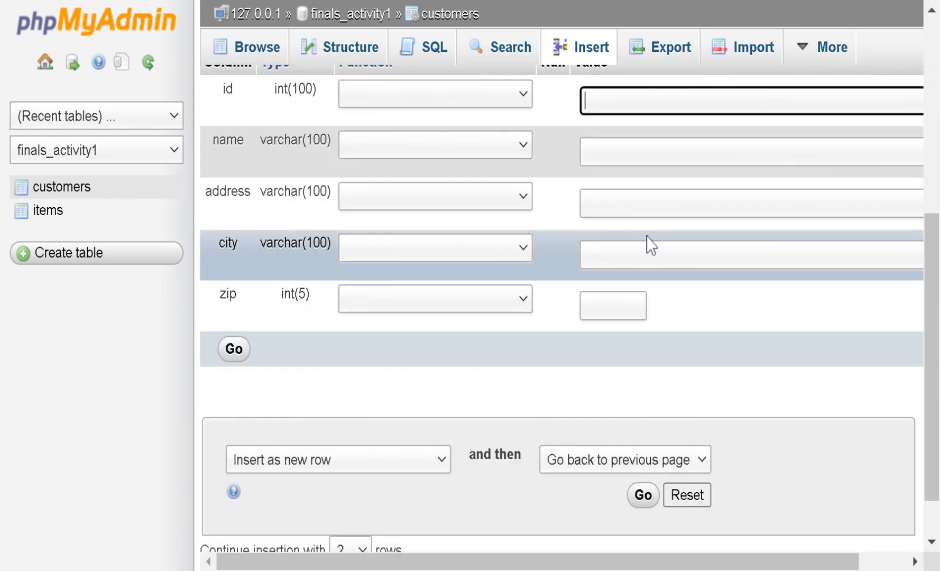
scroll(651, 244, "up", 3)
type("004")
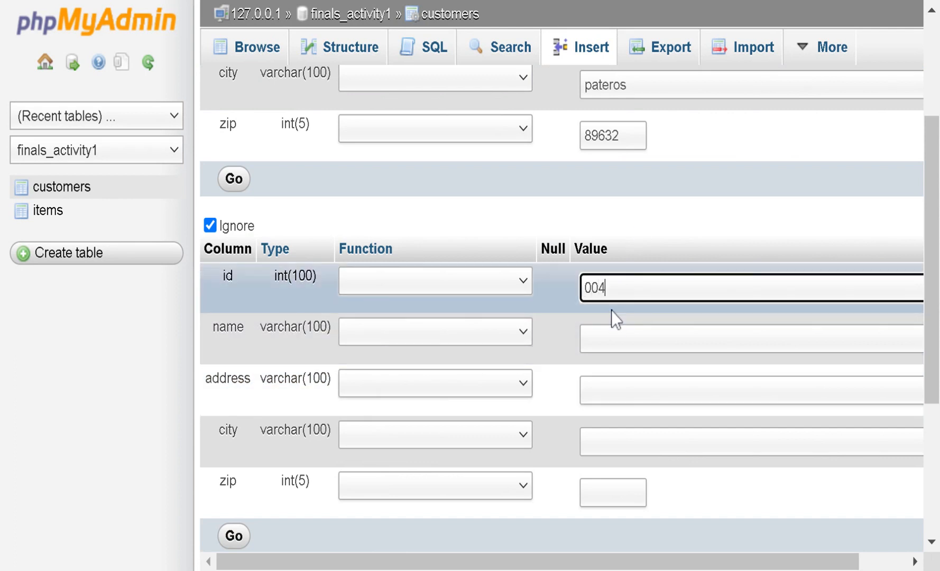
left_click(627, 338)
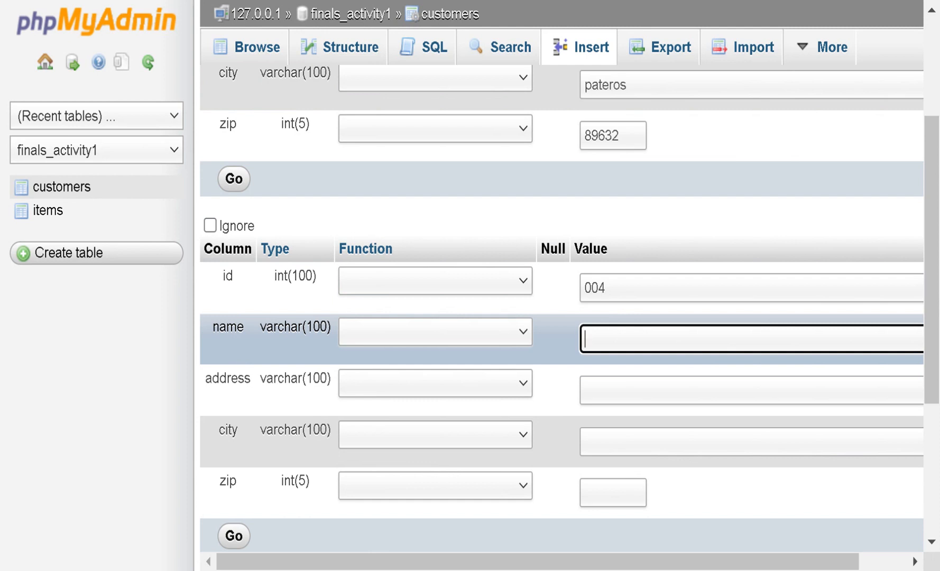
type("michelle dee")
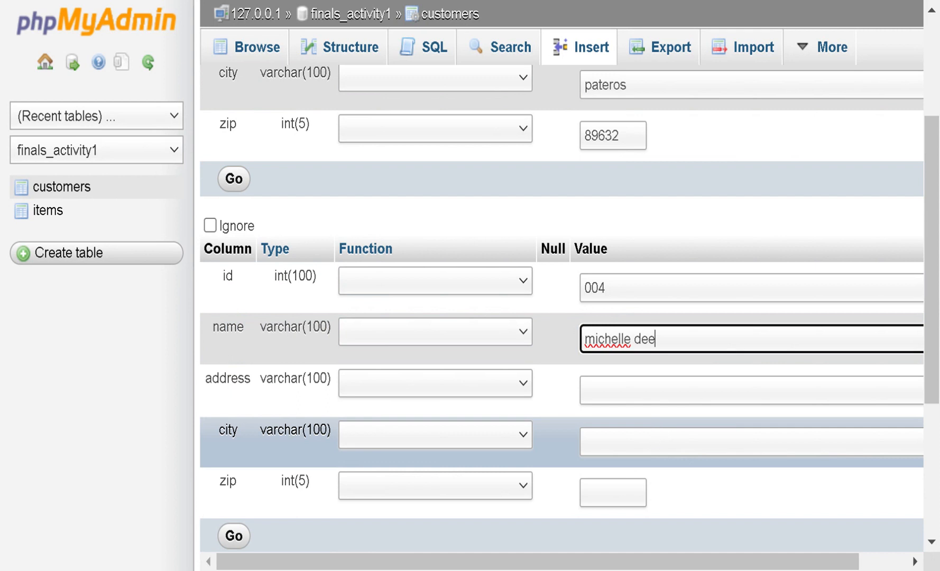
Fill in the fourth customer's address, city and zip code, and insert both customer rows into the customers table
key("Tab")
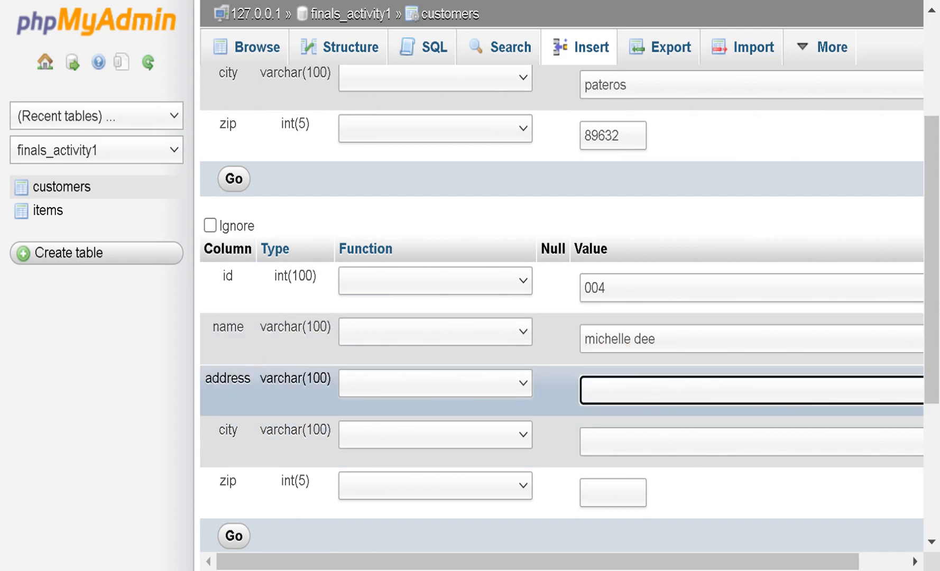
type("bgc")
key("Tab")
type("makati")
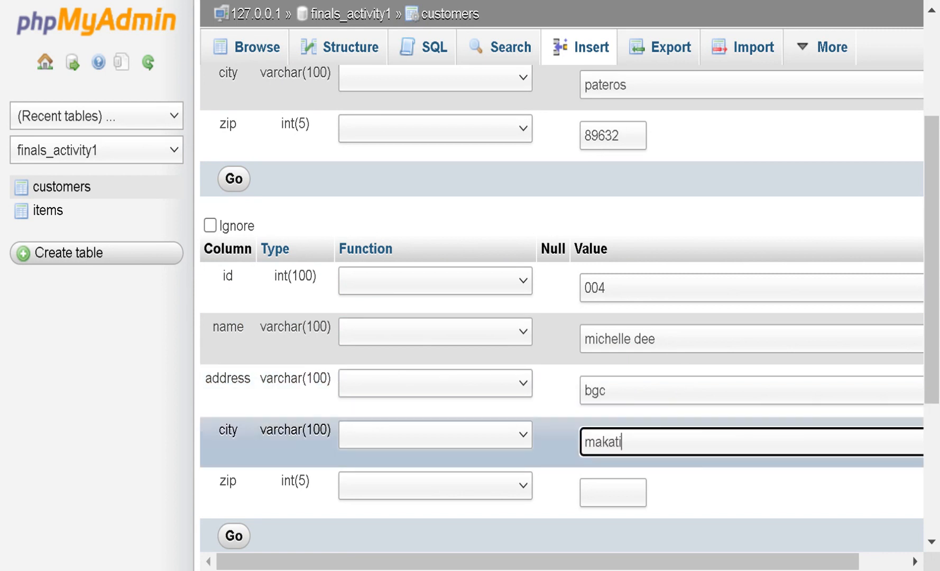
left_click(640, 483)
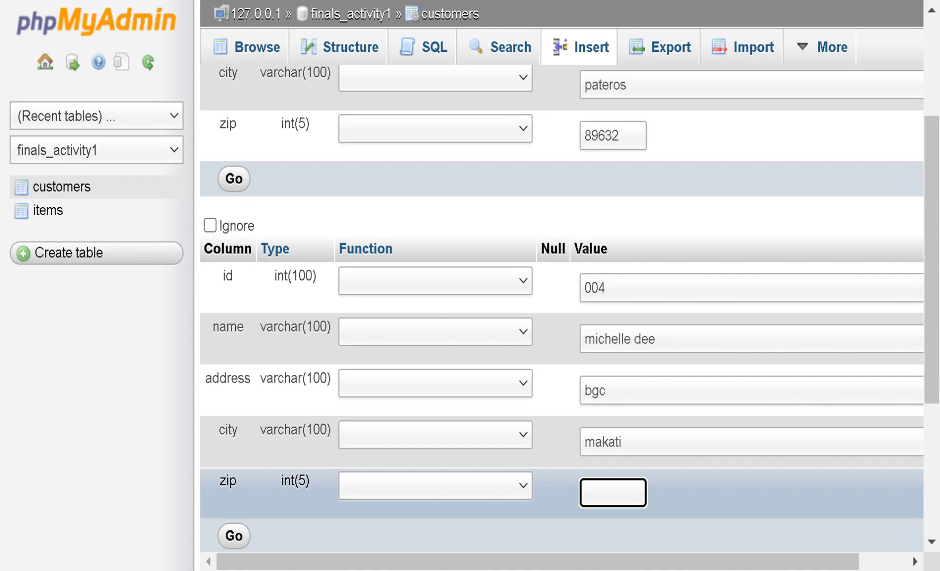
type("5623")
scroll(636, 477, "down", 3)
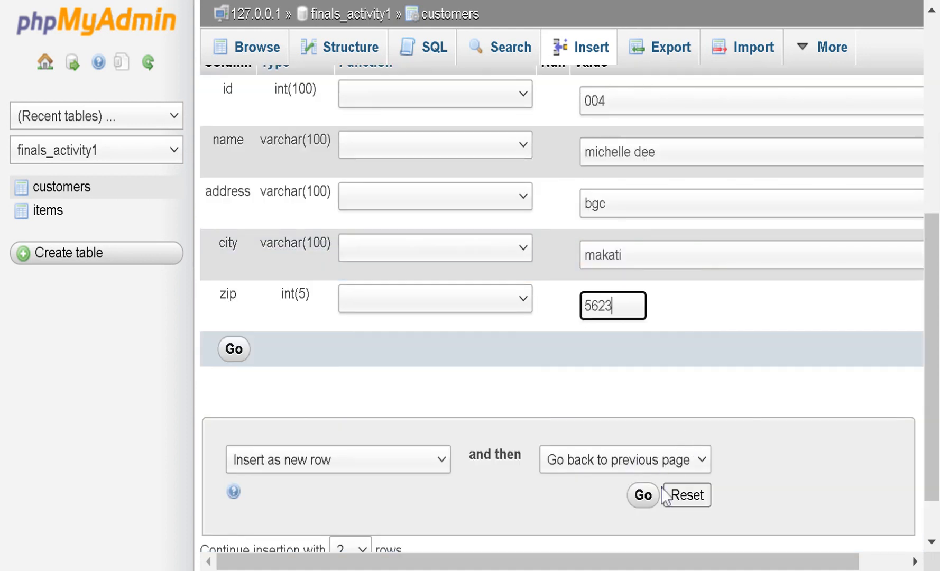
left_click(645, 503)
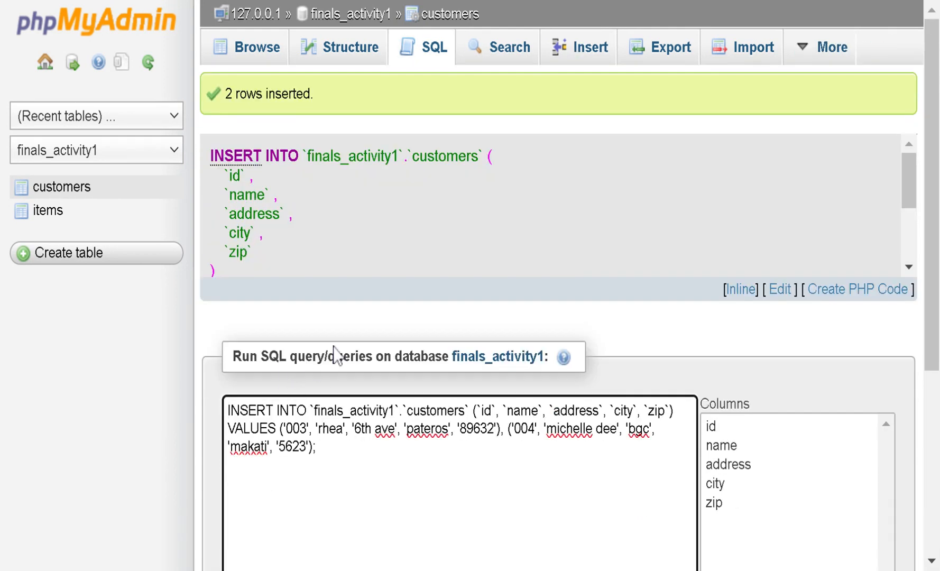
Review the executed INSERT statement from its column list through the values of both customer rows
scroll(315, 189, "down", 2)
scroll(323, 206, "up", 2)
scroll(420, 231, "down", 2)
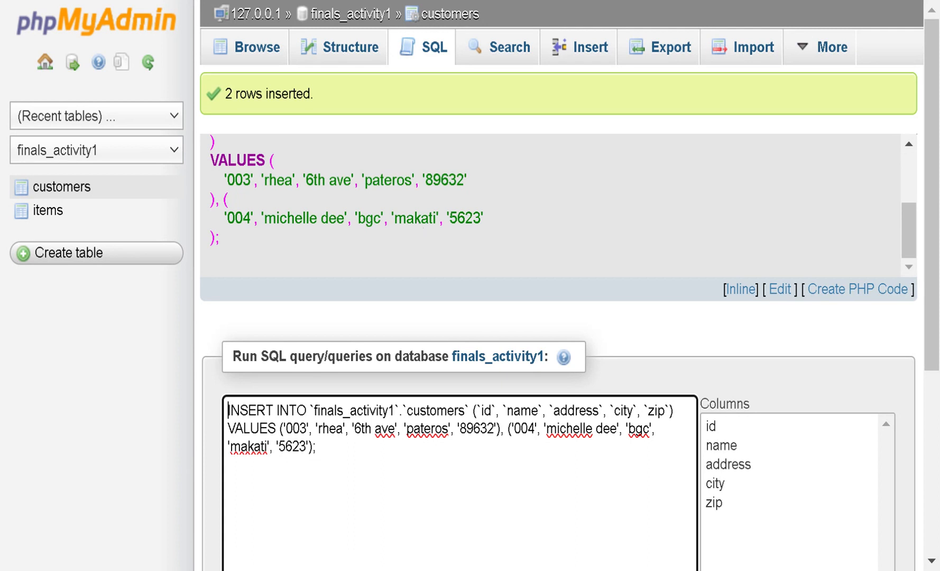
scroll(550, 206, "up", 2)
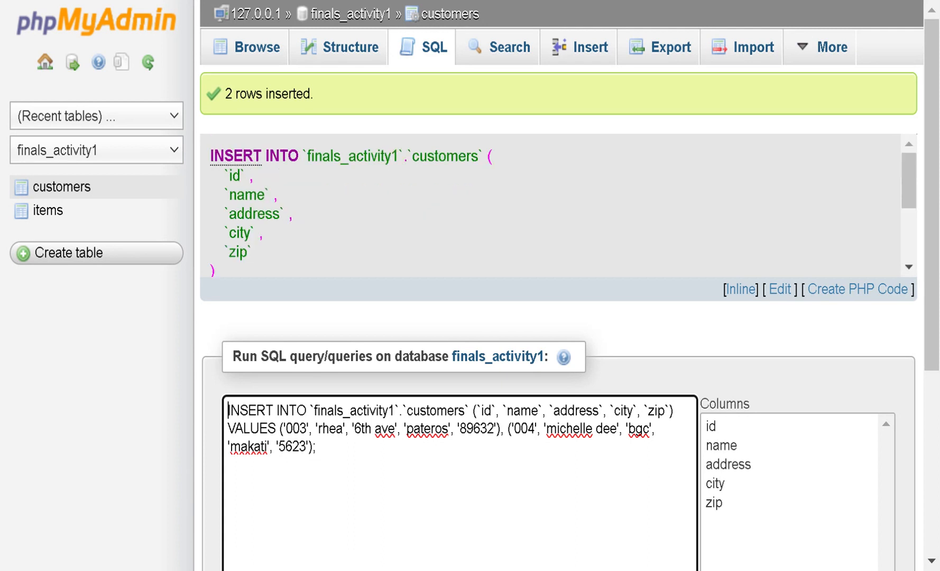
left_click_drag(210, 155, 388, 231)
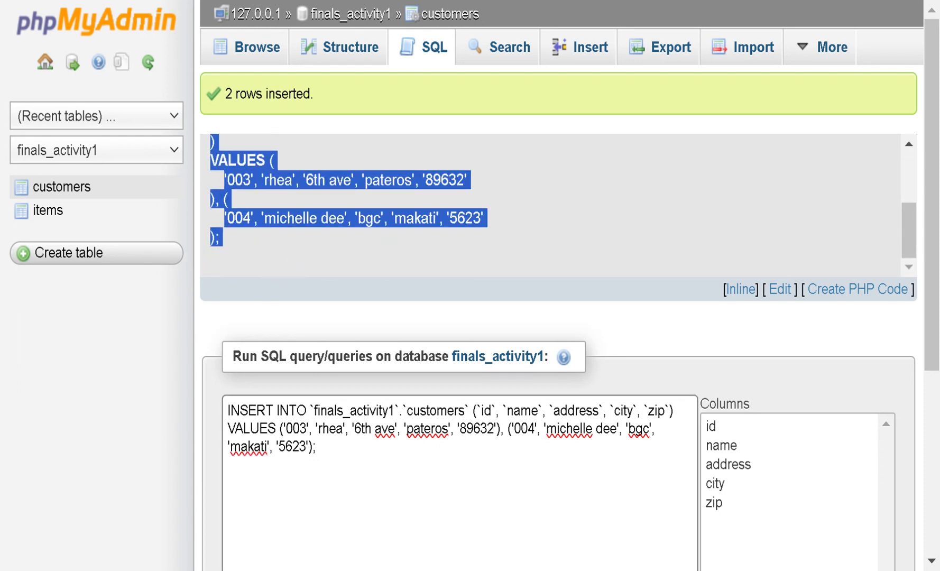
scroll(413, 253, "up", 3)
left_click(416, 263)
scroll(416, 262, "down", 3)
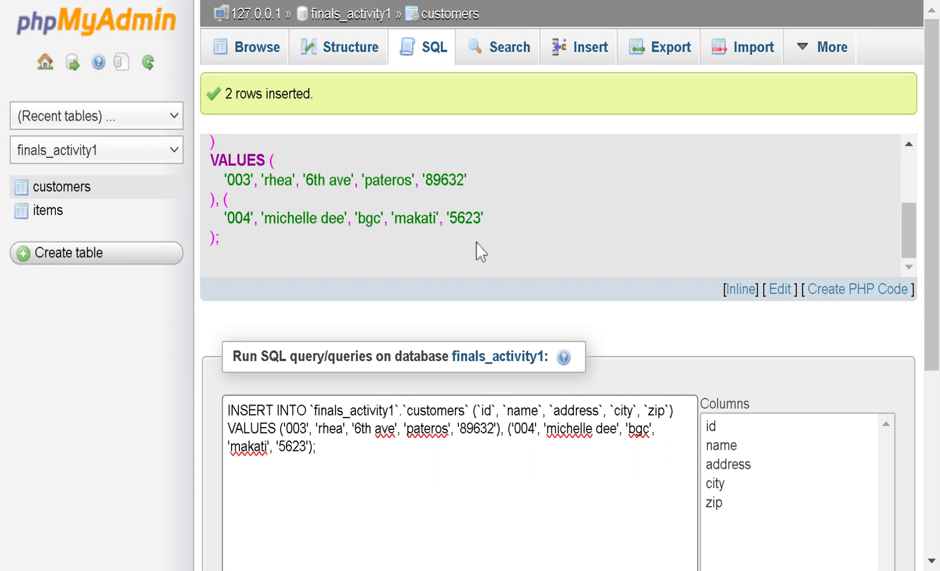
scroll(455, 239, "up", 5)
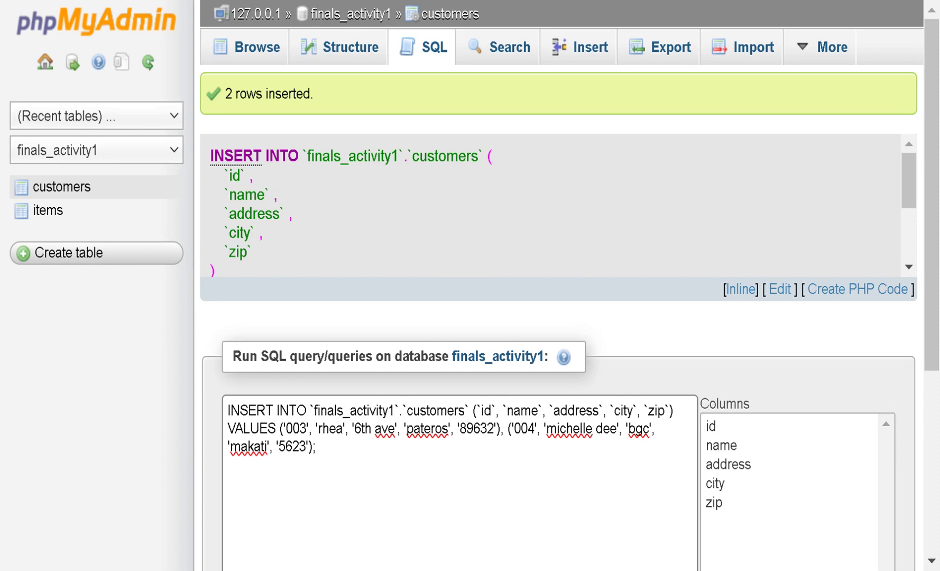
scroll(451, 223, "down", 3)
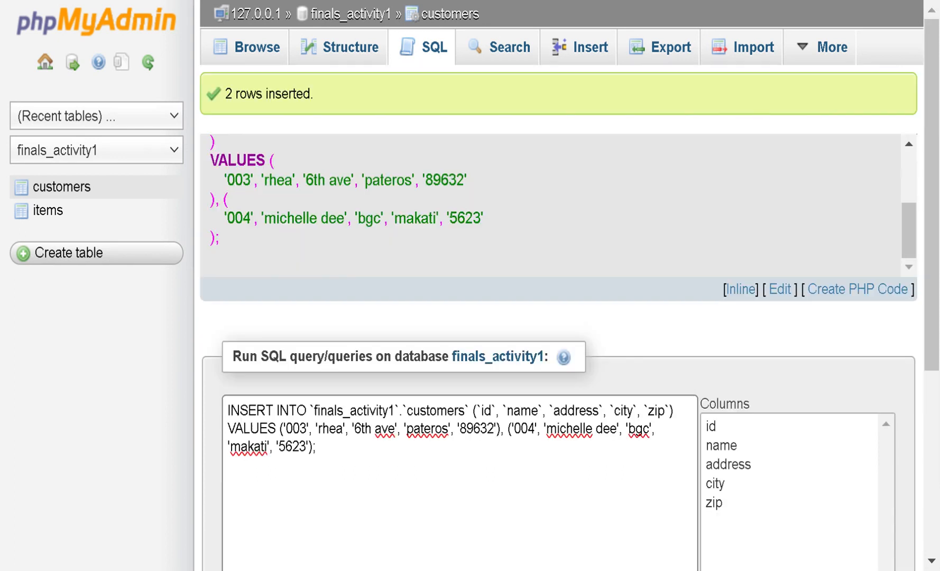
scroll(453, 227, "up", 3)
scroll(458, 228, "down", 3)
scroll(368, 302, "down", 3)
Examine the full INSERT statement for the customers table in the SQL query box
left_click(339, 281)
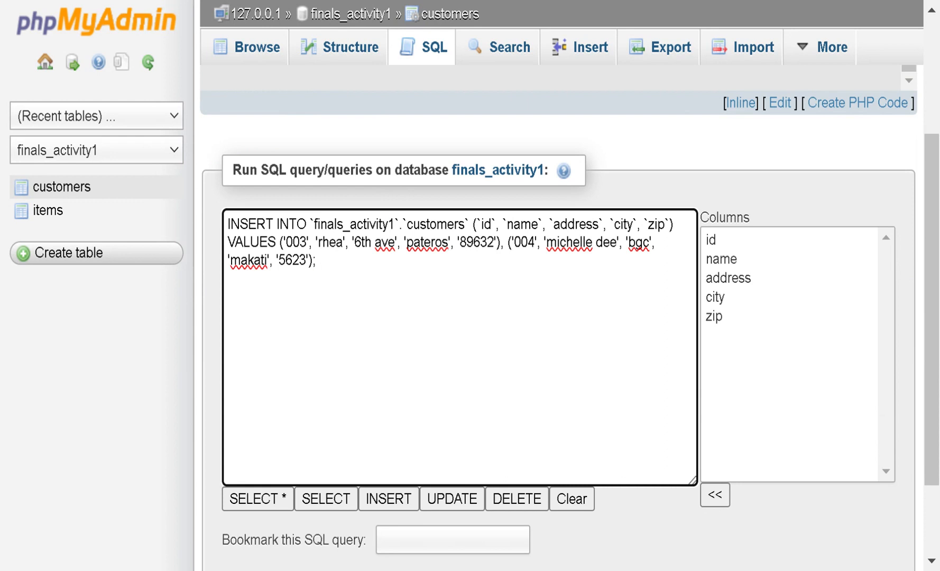
left_click_drag(317, 260, 226, 224)
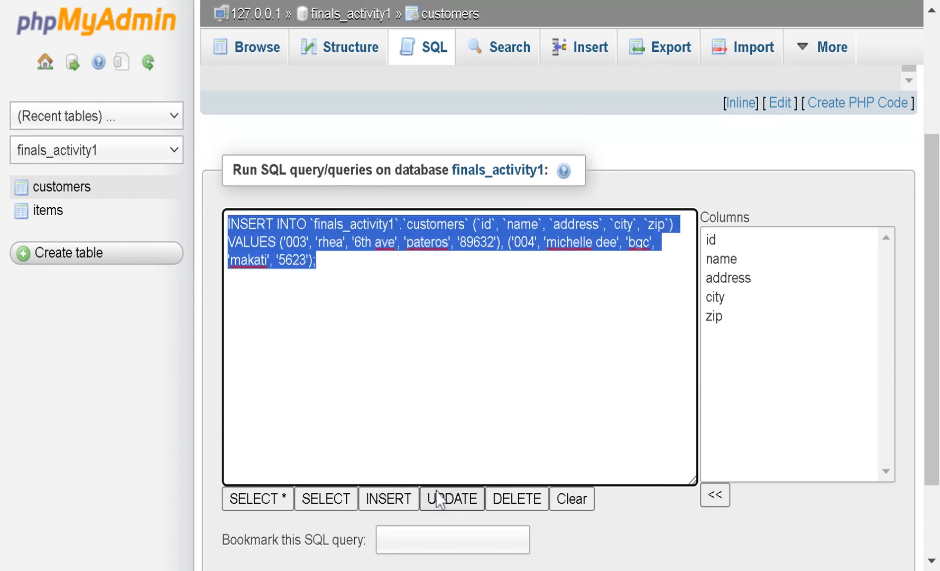
left_click(423, 359)
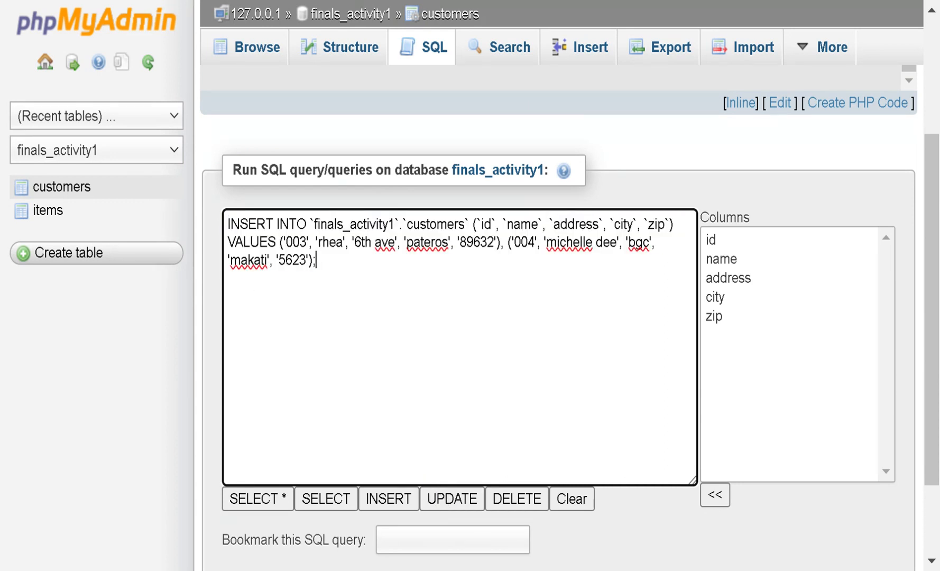
key("ctrl+Return")
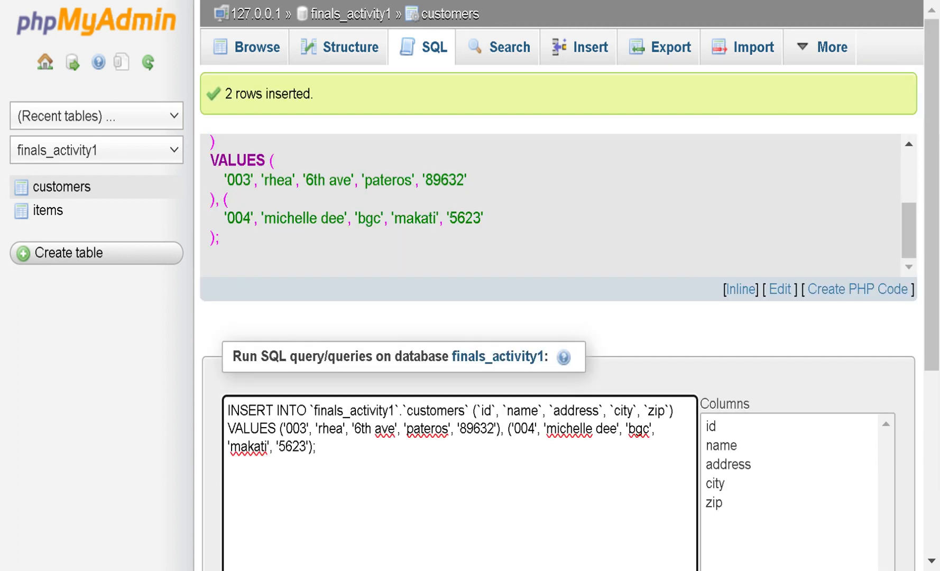
View the customers table's structure and browse all of its stored rows
left_click(350, 73)
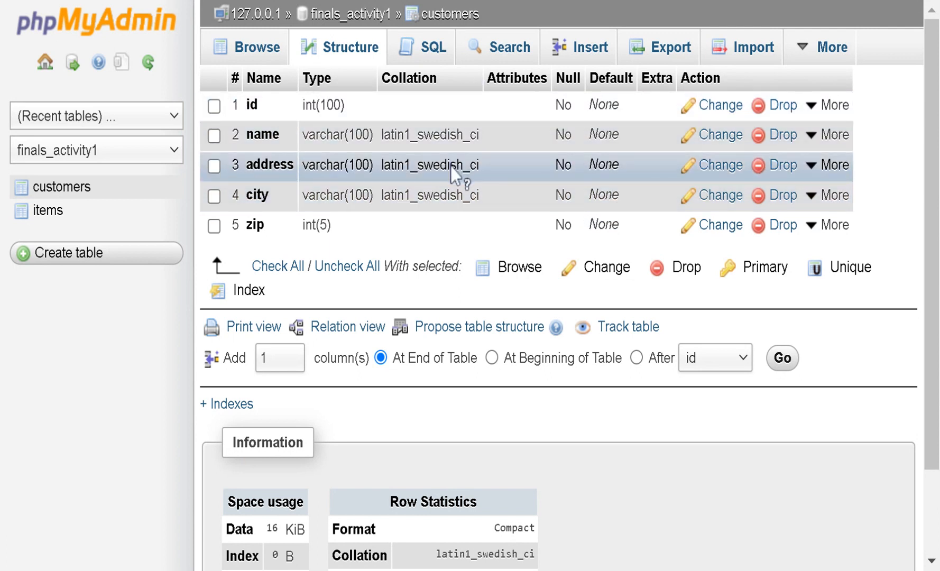
left_click(239, 53)
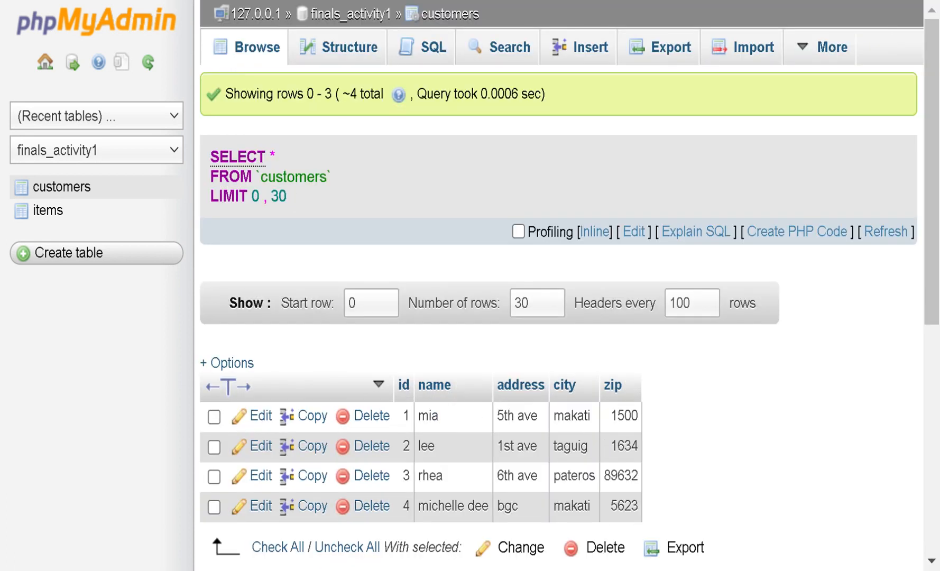
scroll(388, 357, "down", 3)
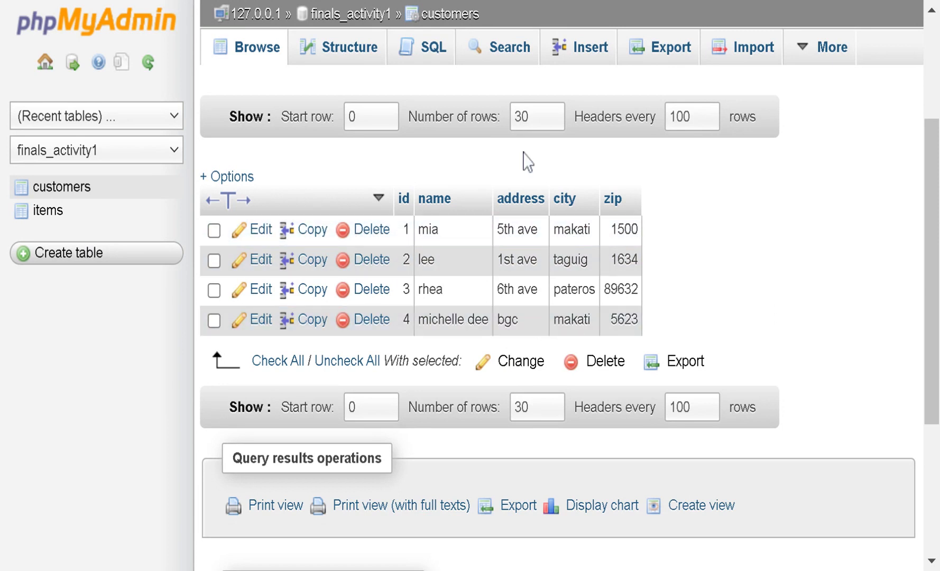
Start an insertion into the items table and set the first item's id to 1
left_click(49, 211)
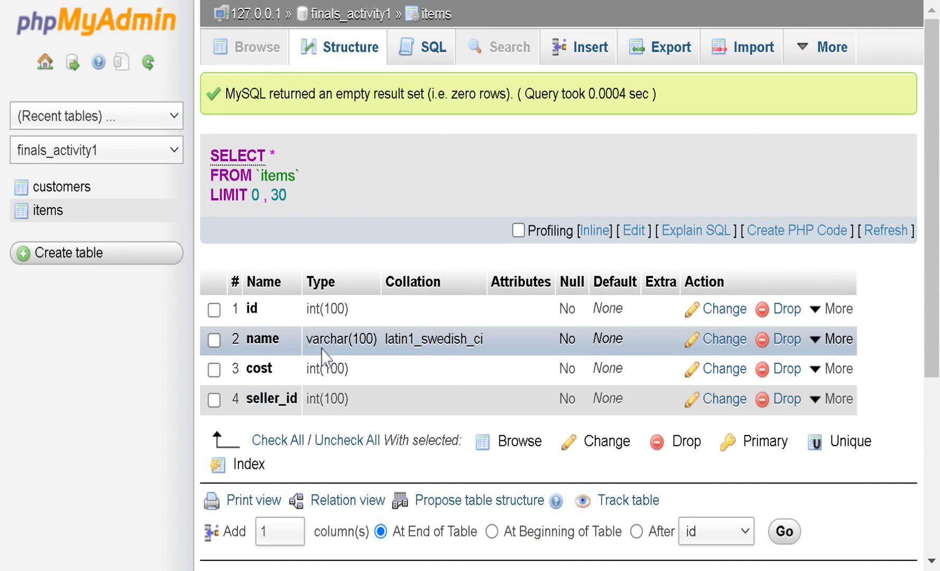
left_click(586, 54)
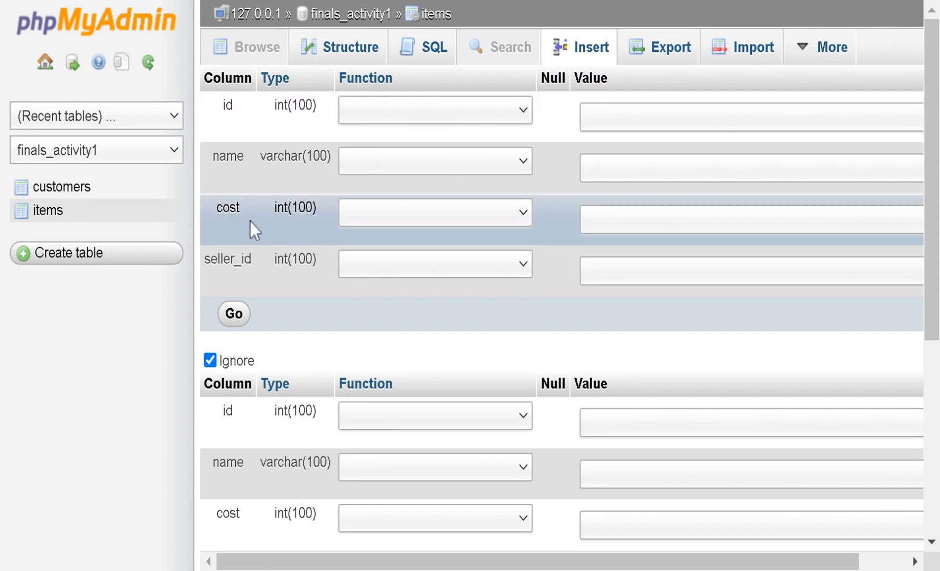
left_click(608, 117)
type("1")
left_click(608, 168)
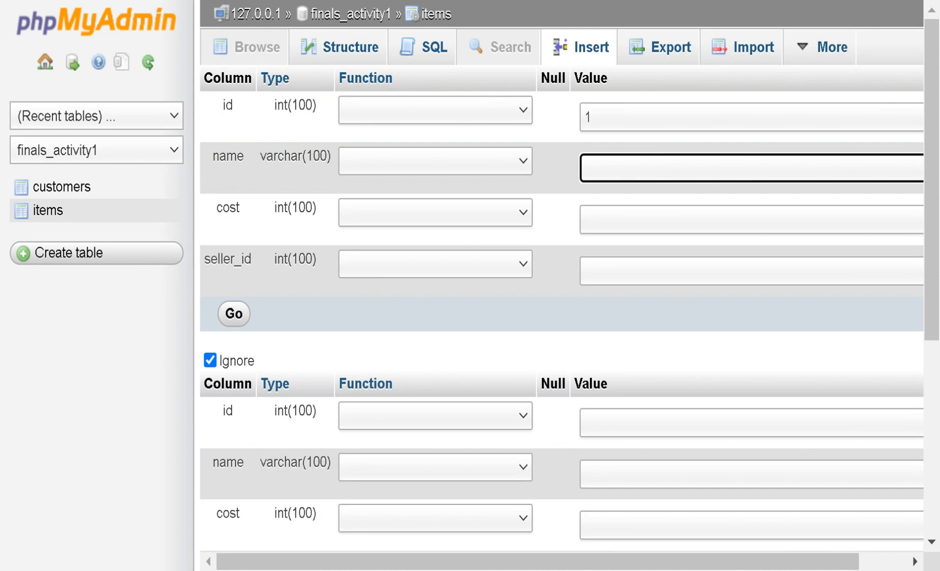
type("fay lim")
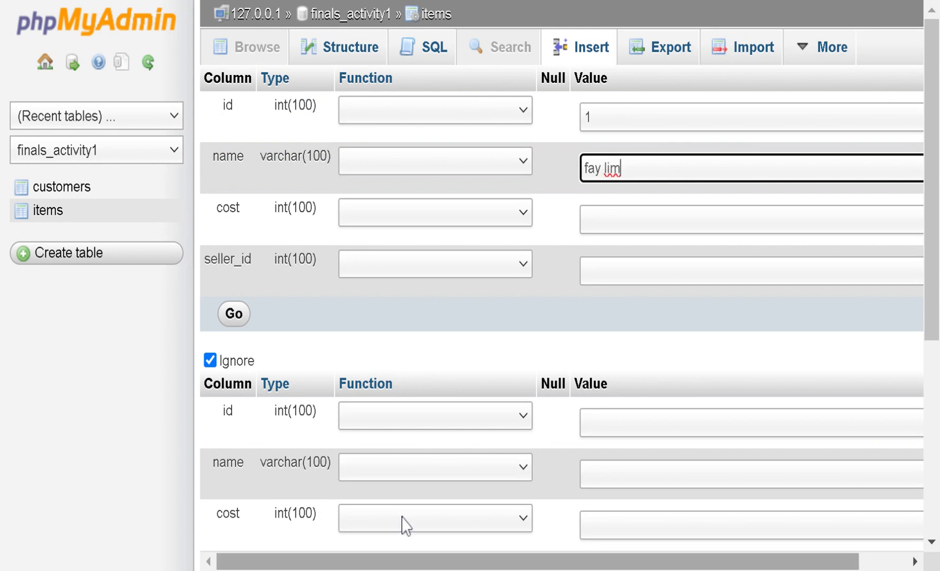
key("Tab")
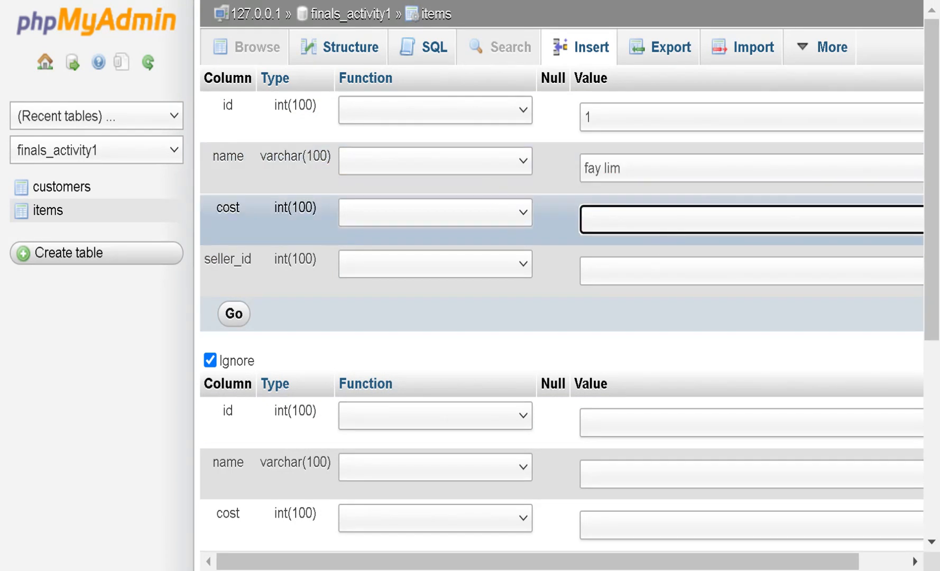
key("shift+Tab")
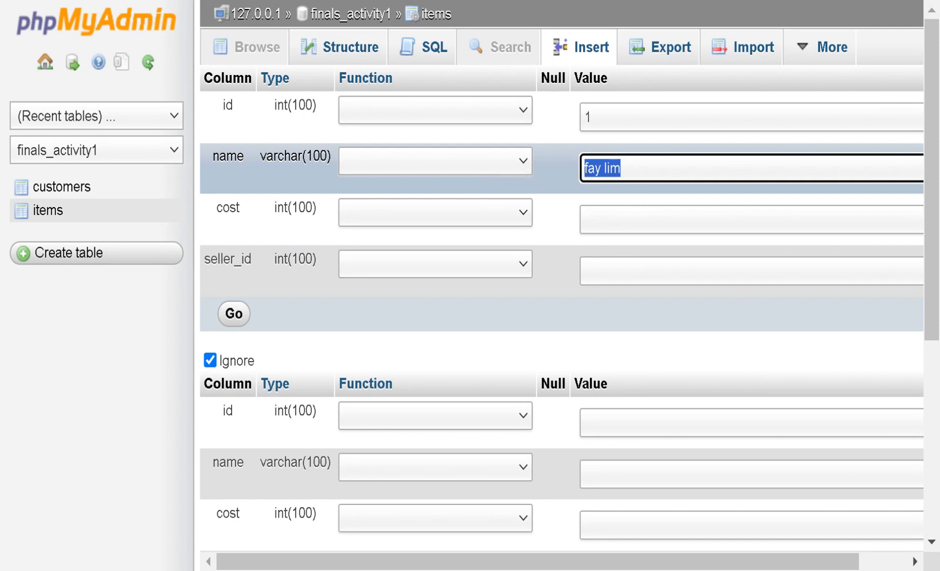
Name the first item ballpen, with a cost of 20 and a seller_id of 3
type("ballpen")
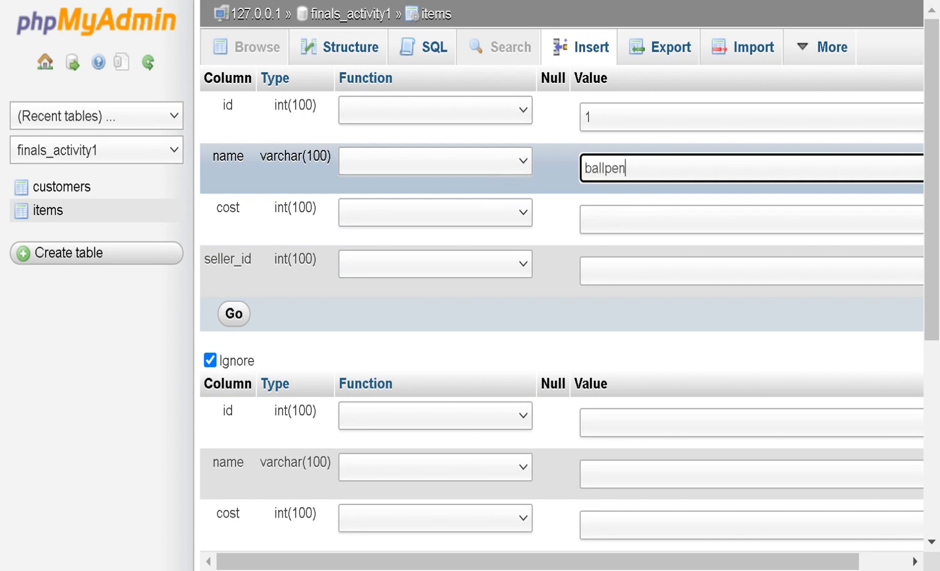
key("Tab")
type("20")
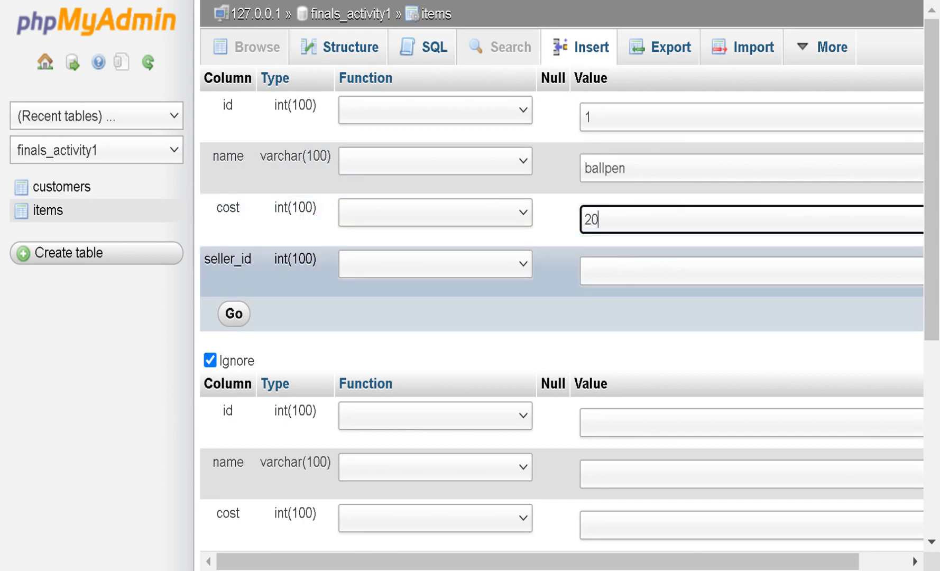
left_click(587, 270)
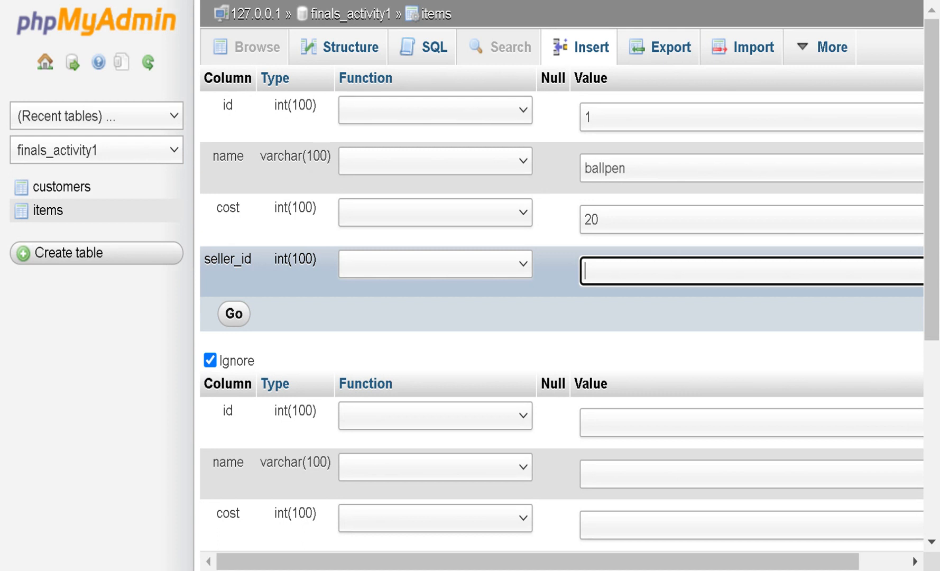
type("3")
Enter a second item with id 2, name curtain, cost 600 and seller_id 1, and insert both rows into the items table
left_click(637, 417)
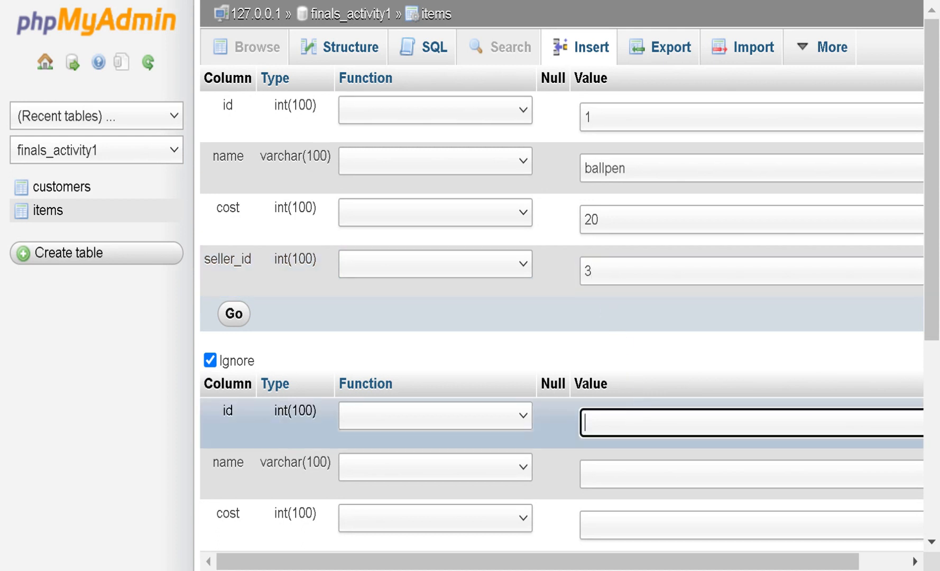
type("2")
scroll(560, 296, "down", 3)
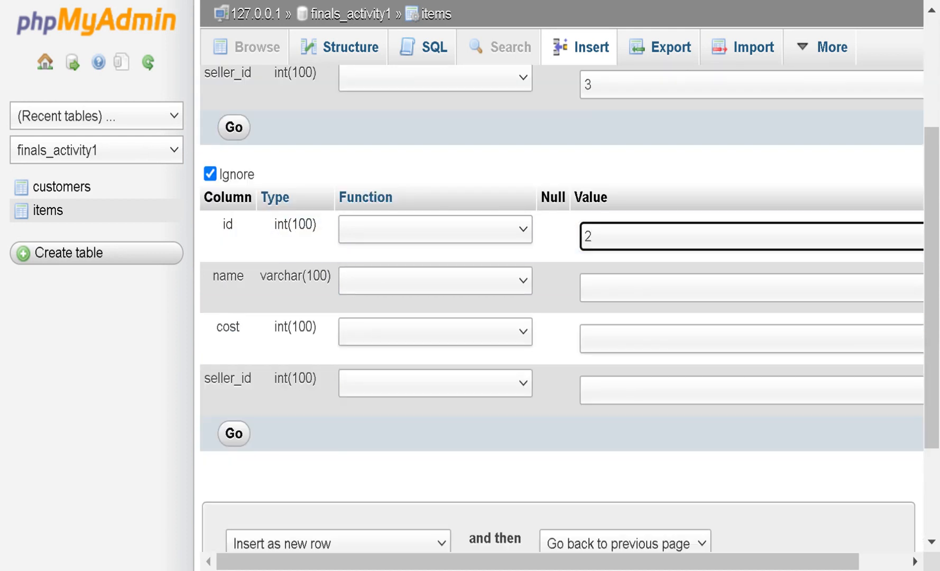
left_click(608, 285)
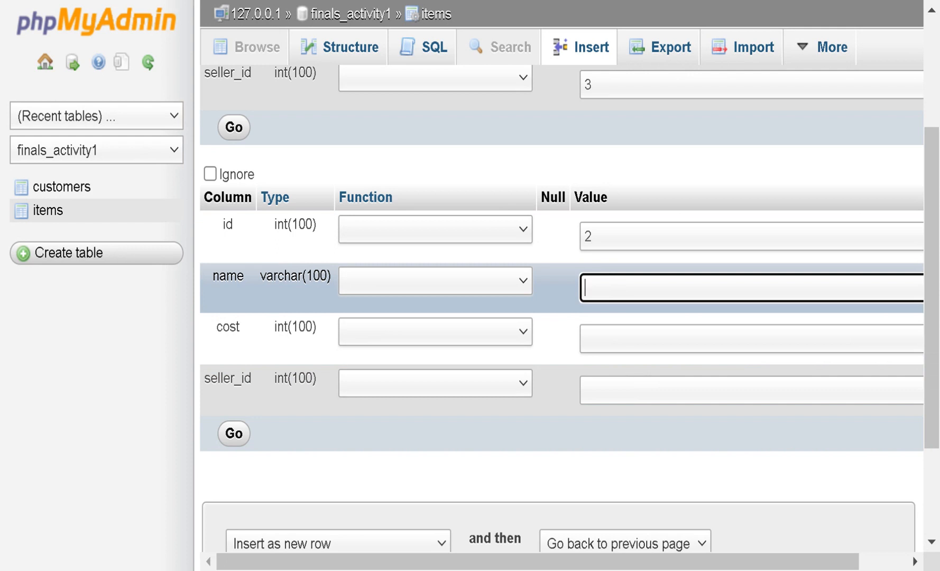
type("curtain")
left_click(688, 338)
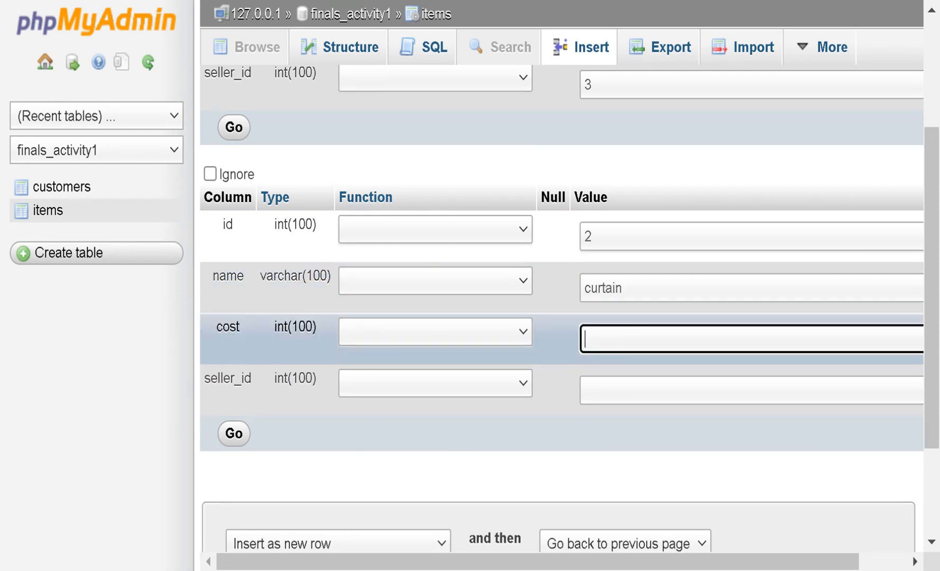
type("600")
left_click(608, 390)
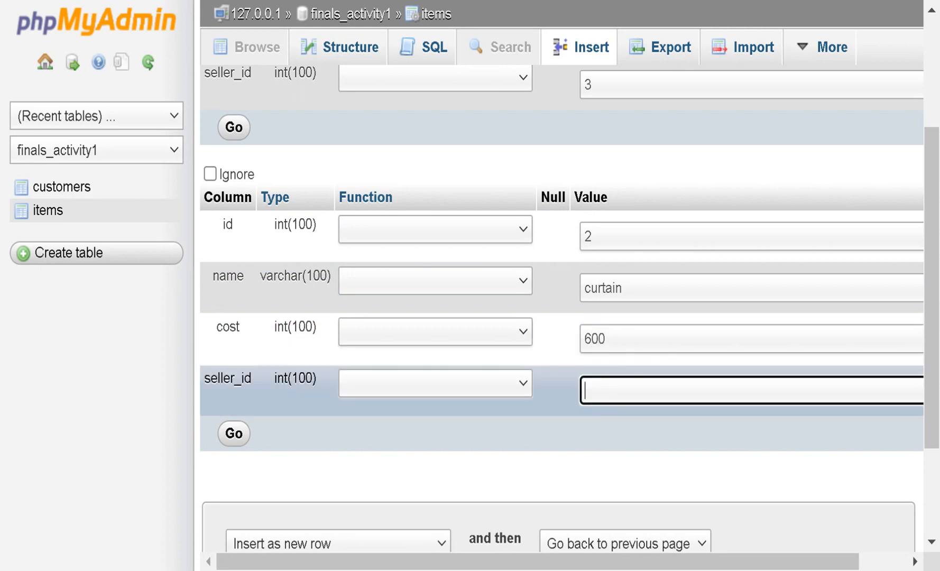
type("1")
left_click(232, 439)
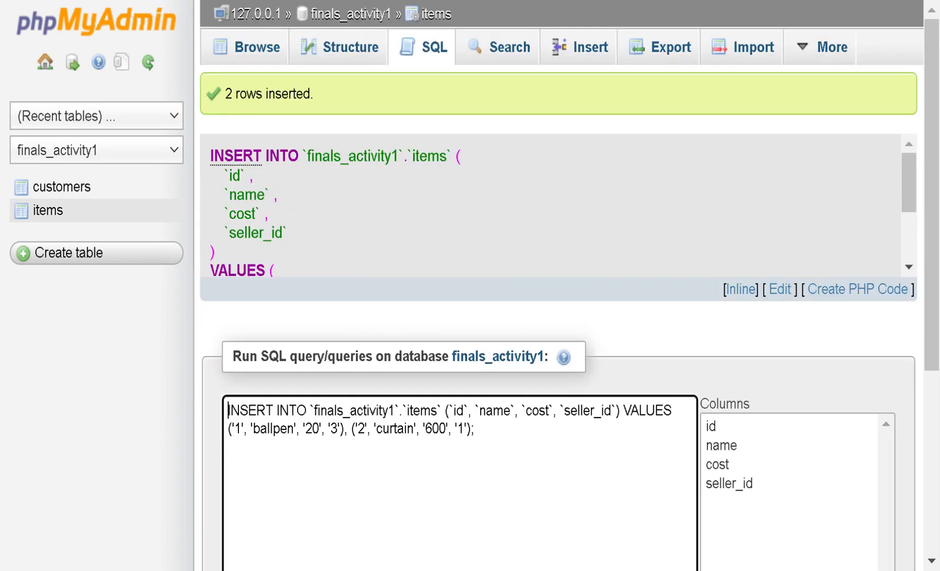
Start another insertion into the items table with id 3, name bag, cost 1000000 and seller_id 2
left_click(600, 63)
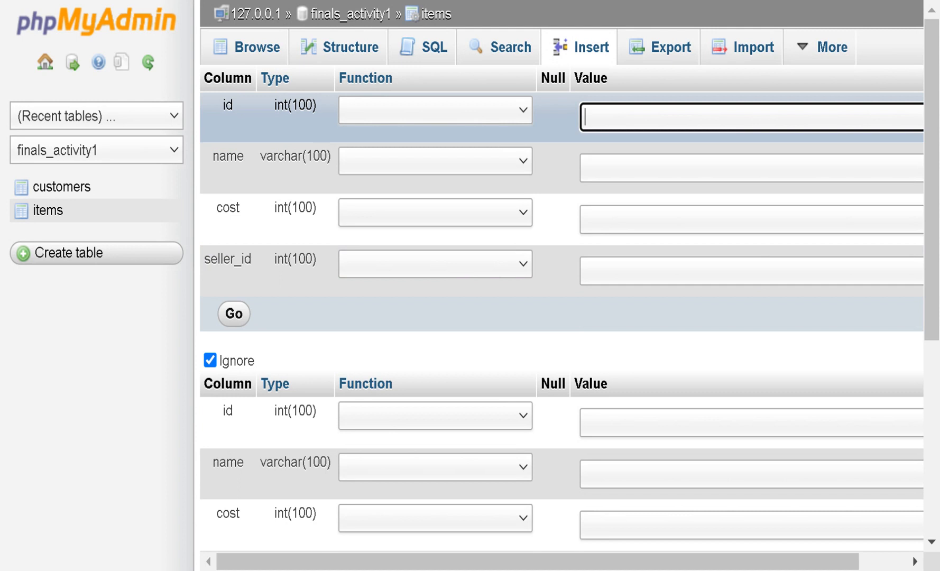
type("3")
left_click(603, 174)
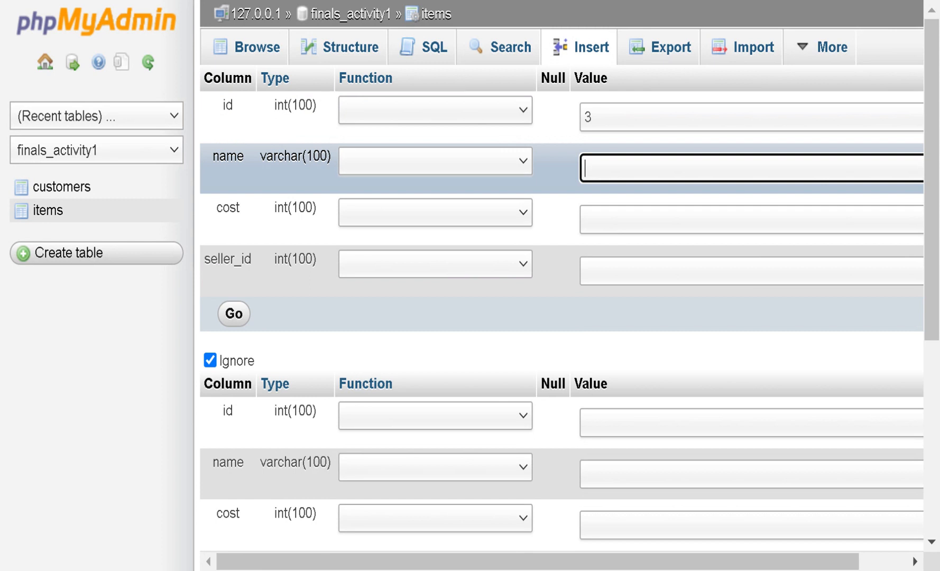
type("bag")
key("Tab")
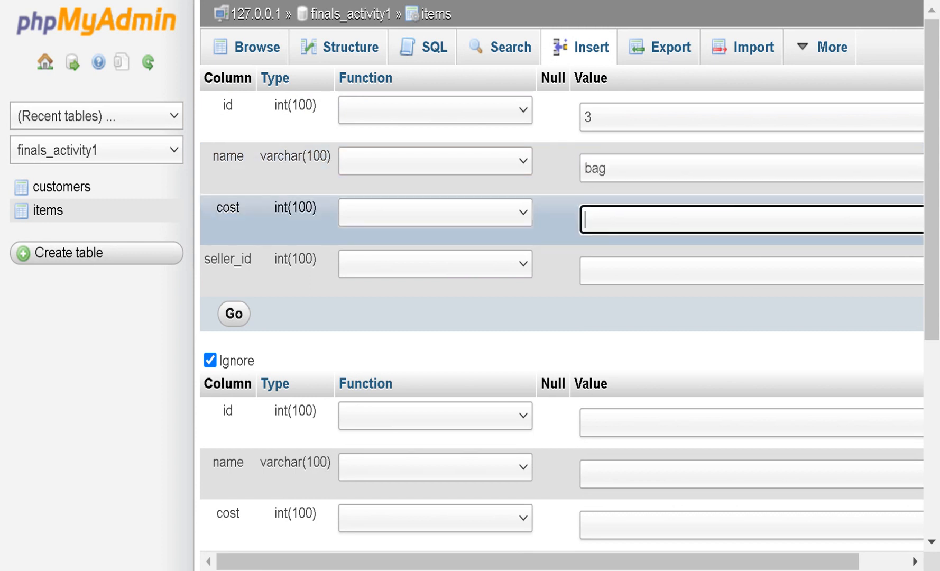
type("1000000")
left_click_drag(633, 220, 580, 220)
type("100")
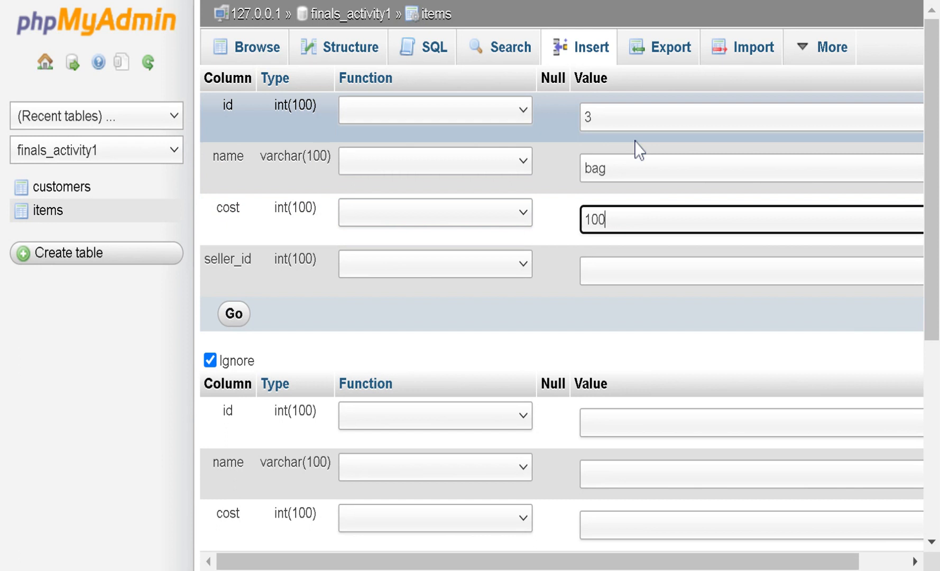
type("0000")
left_click(635, 271)
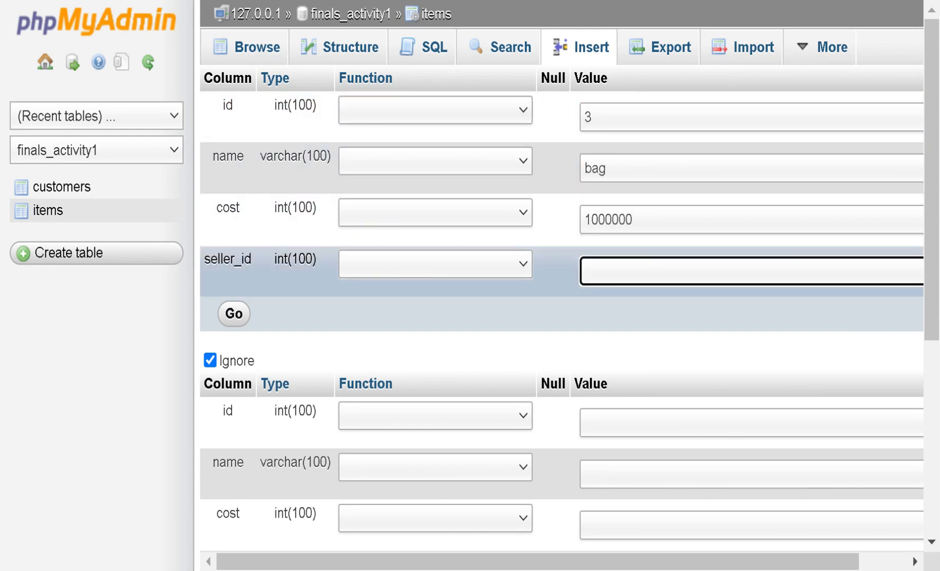
type("2")
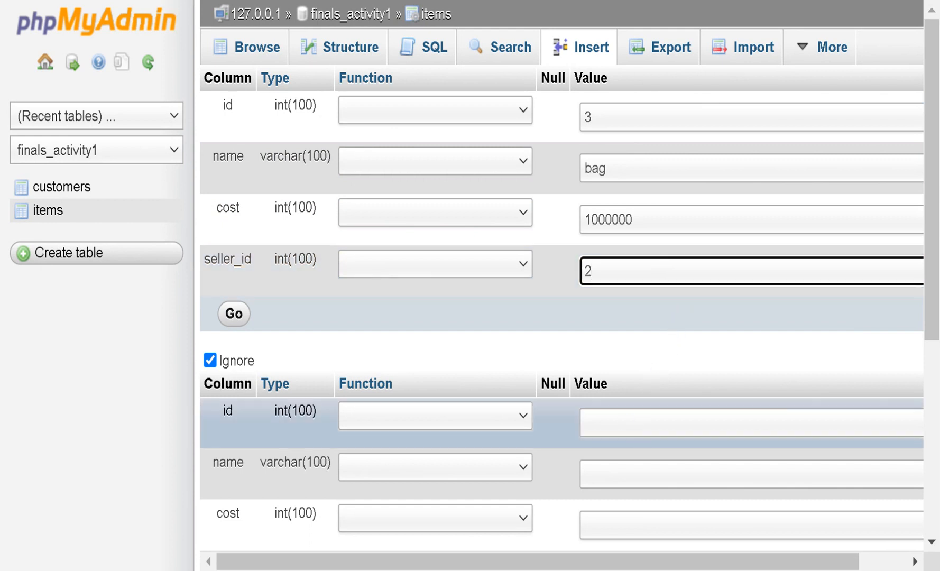
Enter a further item with id 4, name table, cost 900 and seller_id 1, and insert both rows into the items table
left_click(648, 423)
scroll(621, 417, "down", 3)
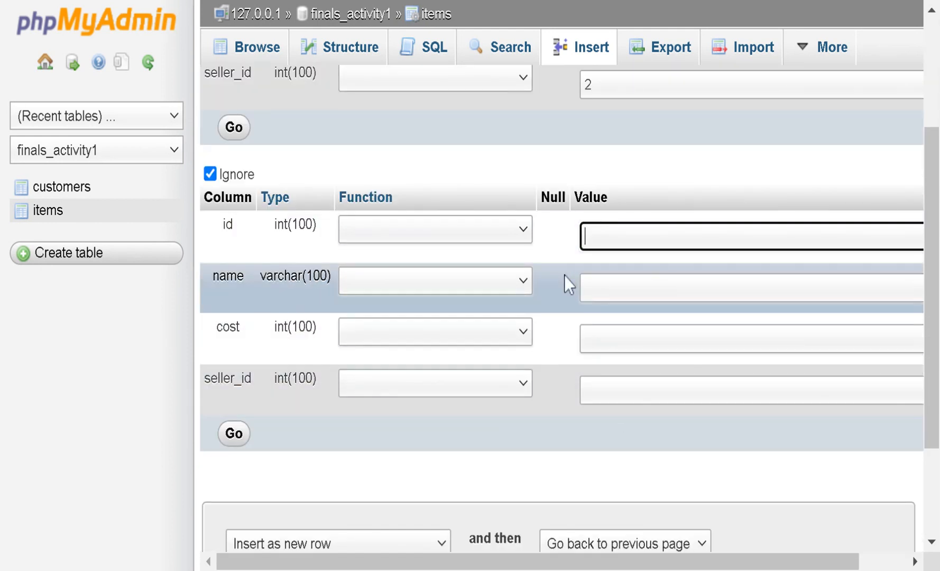
type("4")
left_click(740, 288)
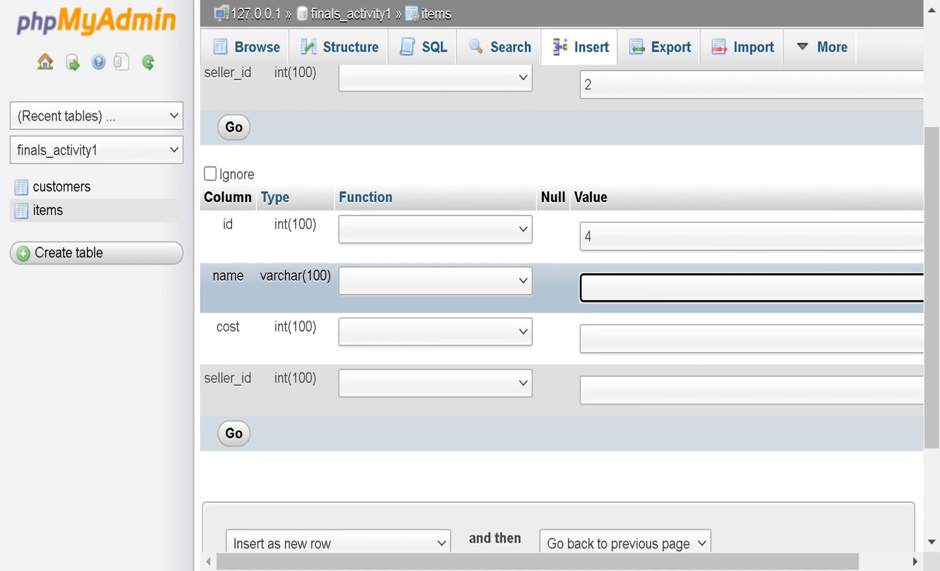
type("table")
left_click(740, 338)
type("900")
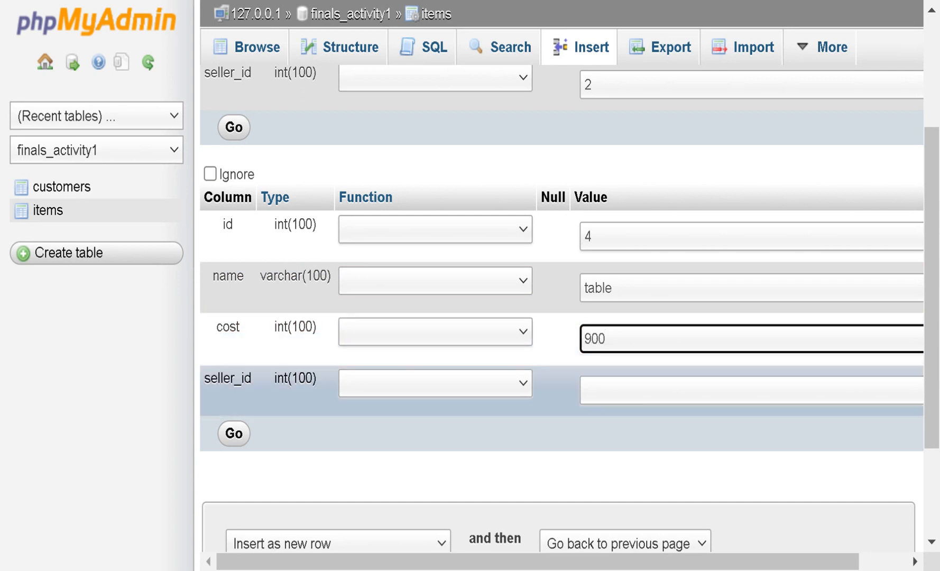
left_click(657, 378)
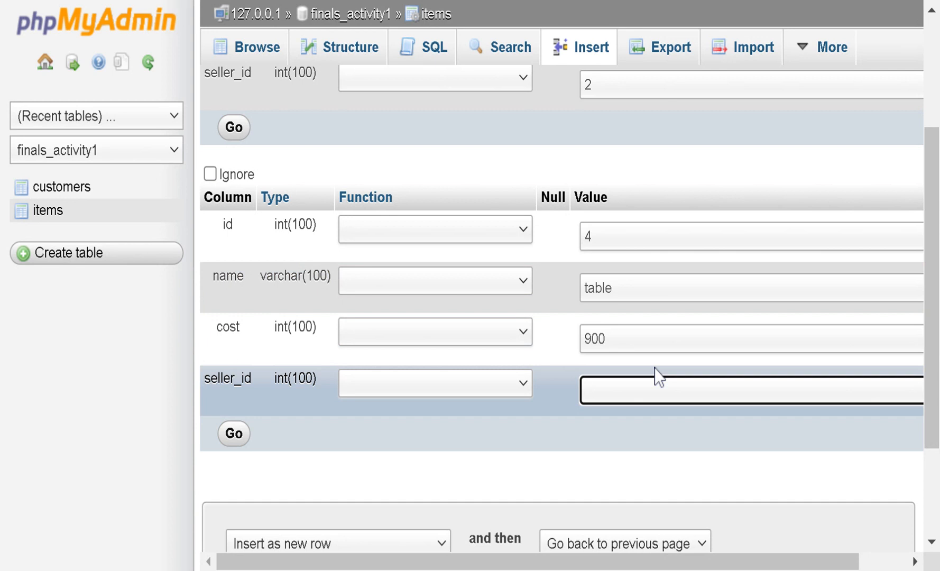
type("1")
left_click(237, 444)
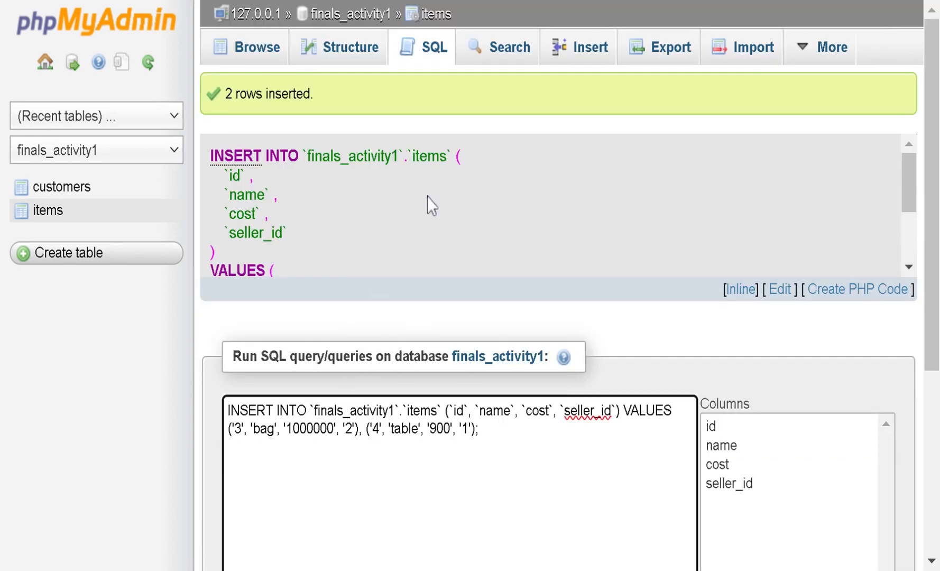
Review the executed INSERT statement for the bag and table rows
scroll(426, 222, "down", 2)
scroll(426, 230, "up", 3)
left_click(300, 429)
key("ctrl+a")
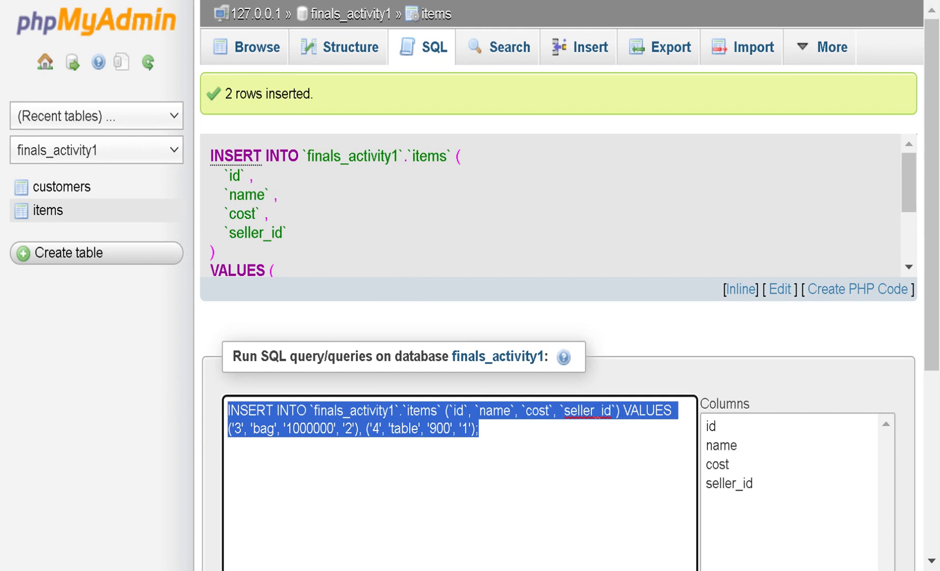
left_click(283, 428)
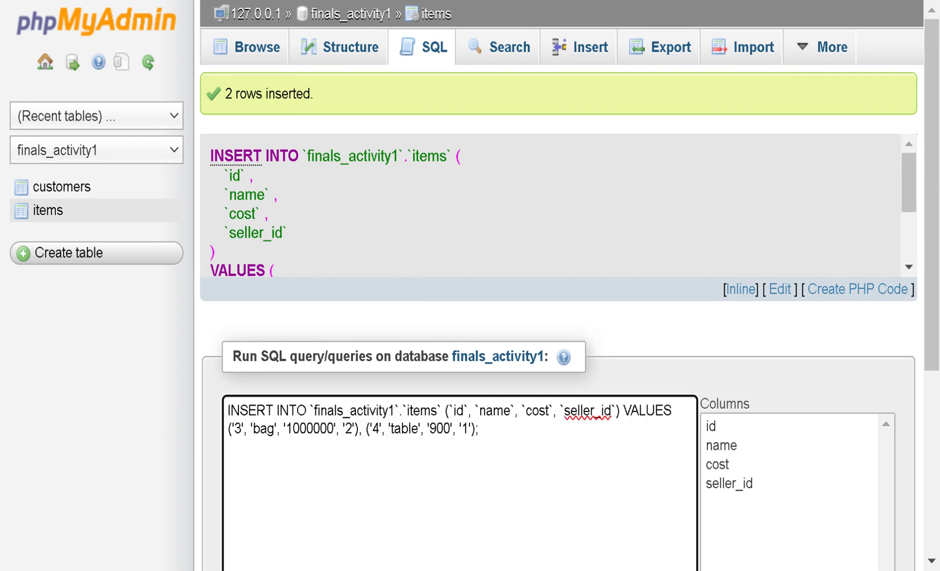
left_click(479, 429)
View the items table's structure and browse all of its stored rows
left_click(342, 59)
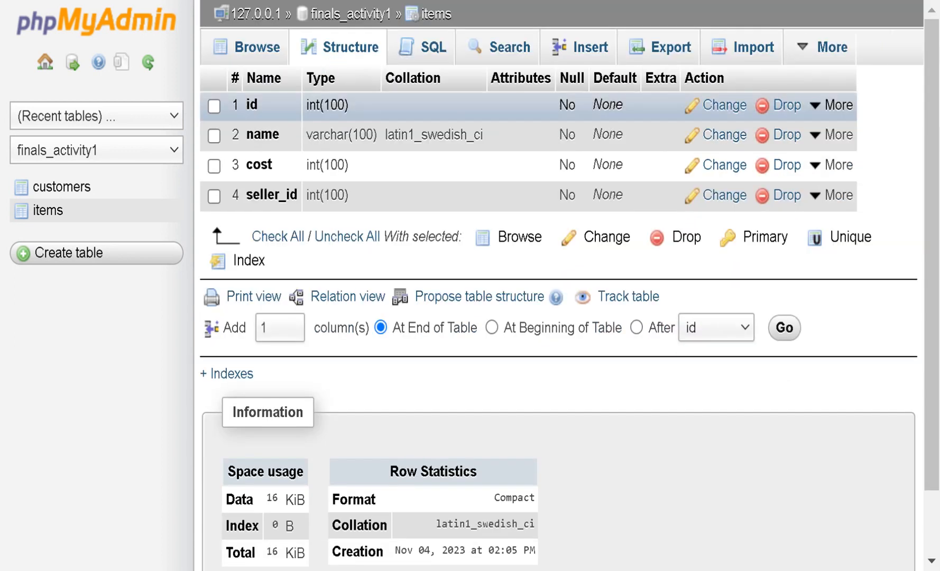
scroll(367, 405, "down", 3)
scroll(365, 376, "up", 3)
scroll(336, 511, "down", 3)
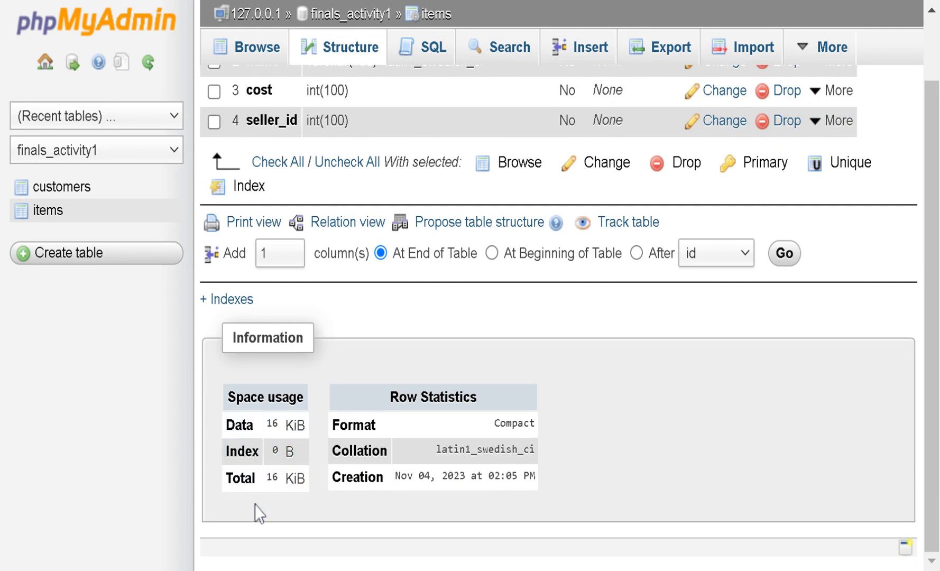
scroll(317, 425, "up", 2)
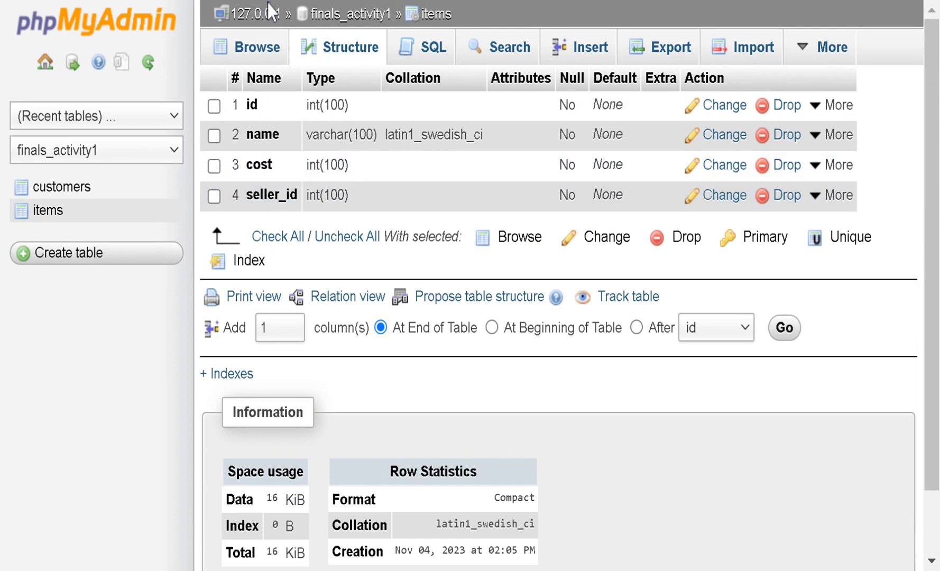
left_click(241, 57)
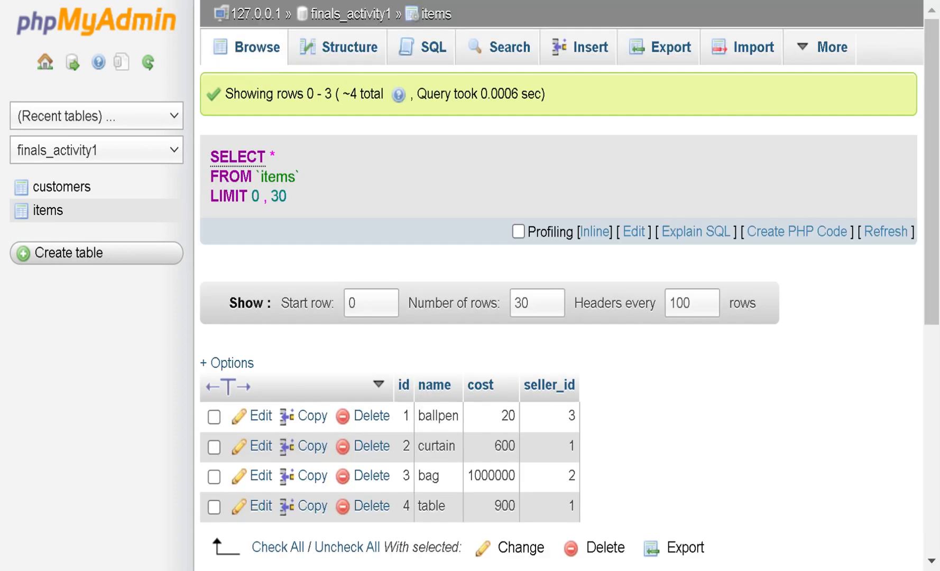
scroll(455, 423, "down", 3)
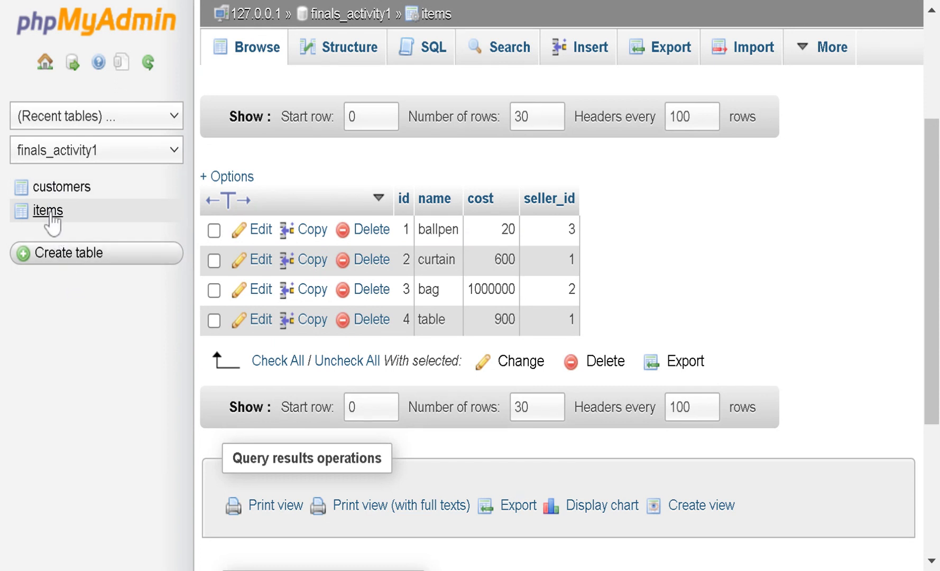
left_click(131, 212)
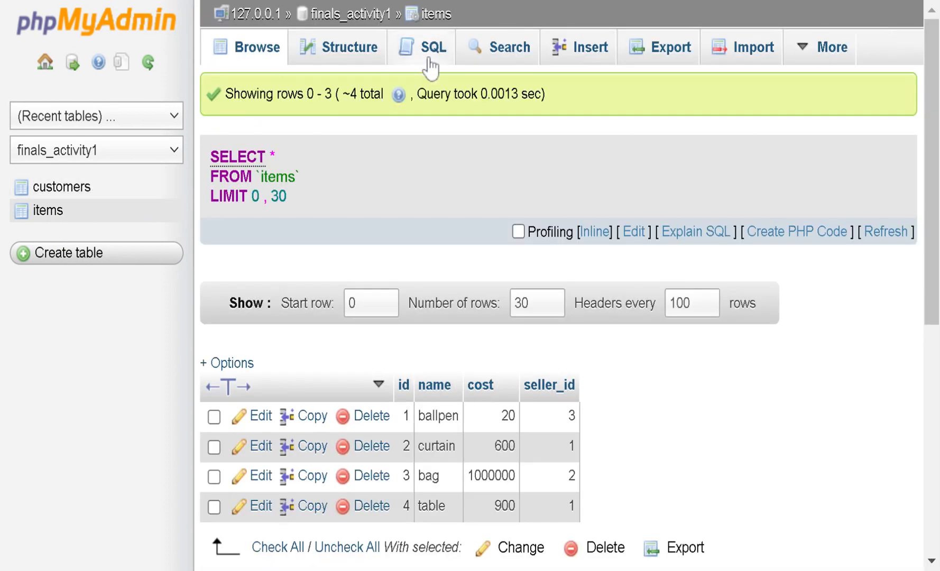
Replace the default SQL query on the items table with SELECT customers.id, customers.name, items.cost
left_click(423, 74)
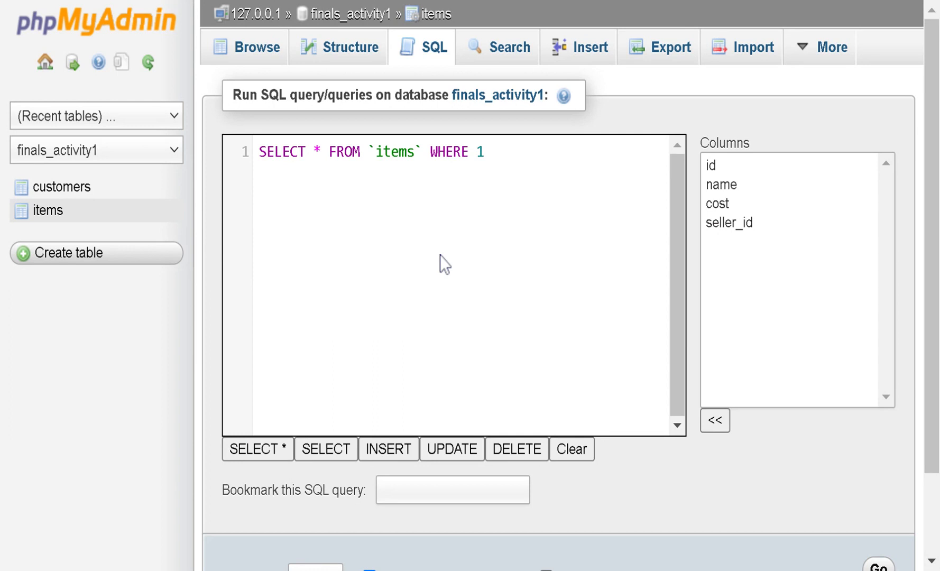
left_click_drag(486, 152, 224, 153)
key("BackSpace")
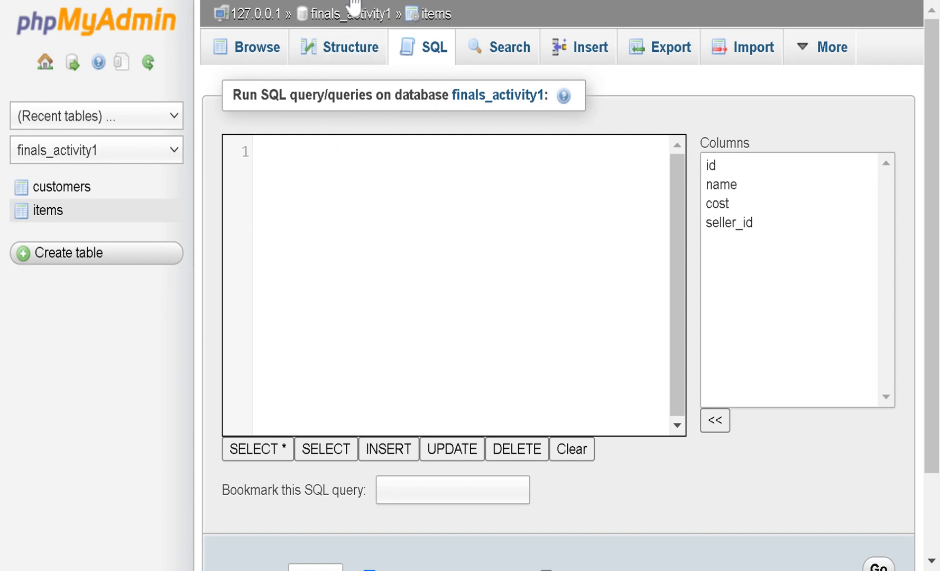
type("SELEC")
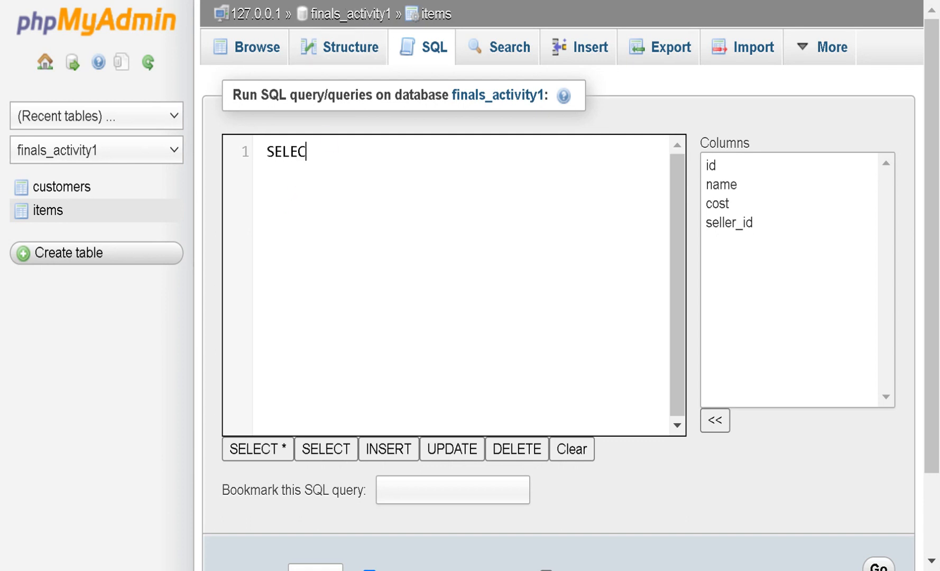
type("T customer")
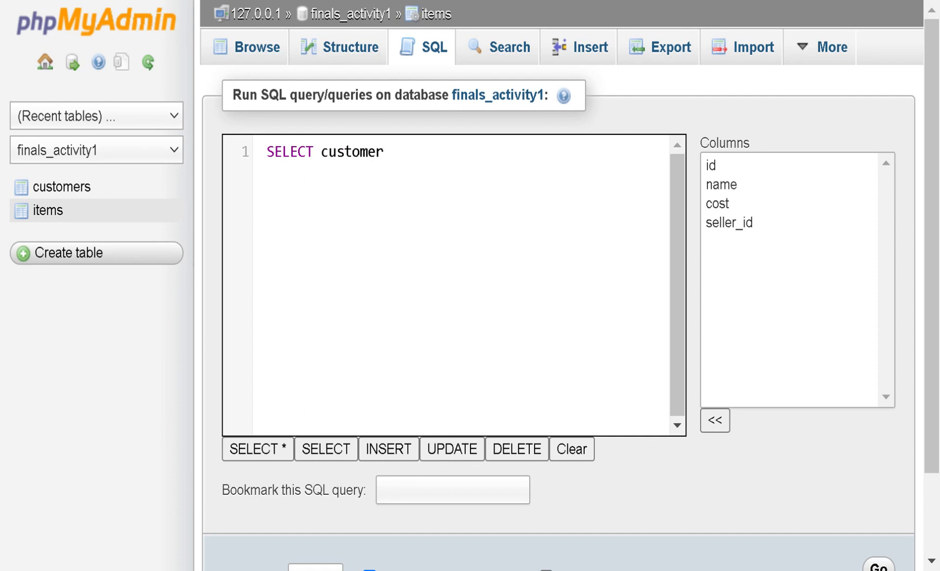
type("s.id")
type(",")
type("customer")
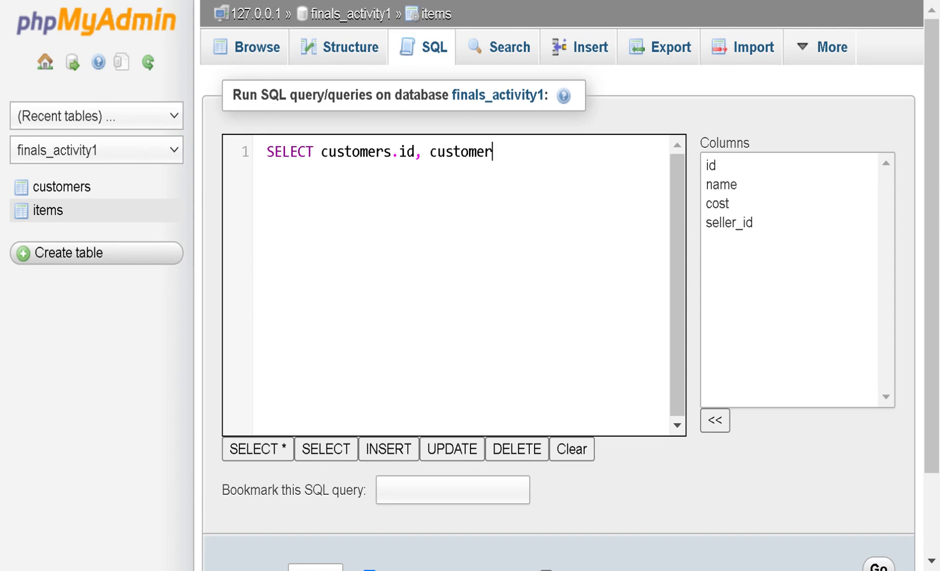
type("s.name, item")
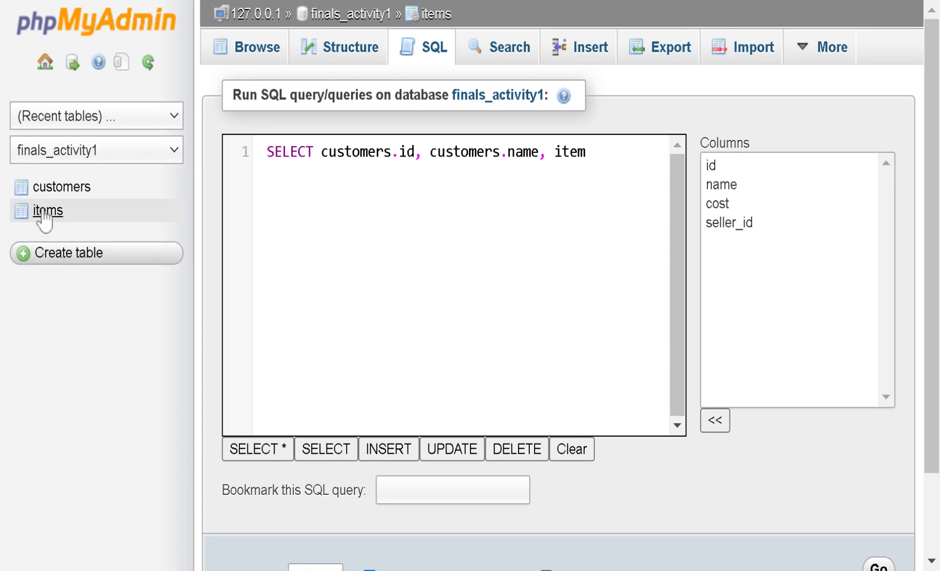
type("s.cost")
Insert items.name before items.cost in the SELECT list, separated by a comma
left_click(554, 152)
type("item")
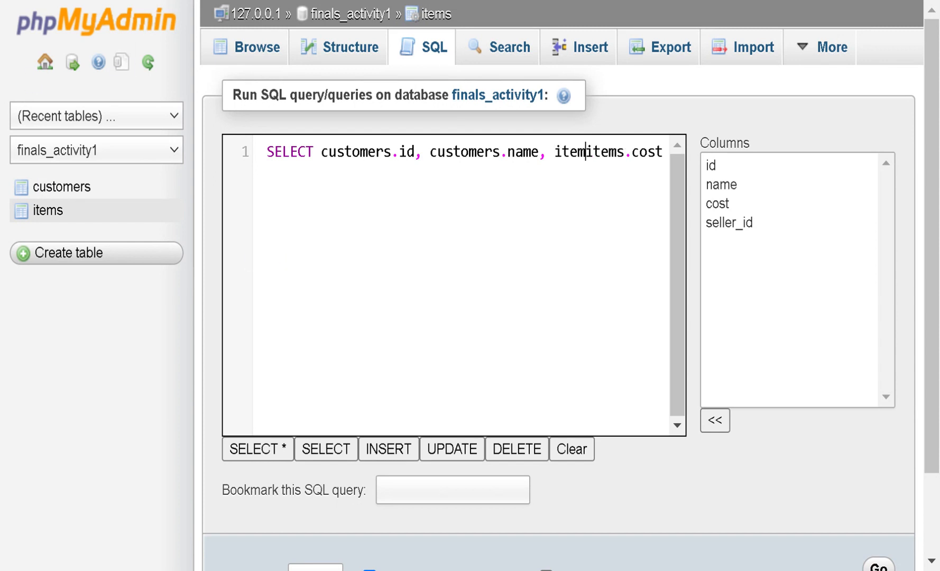
type("s.name")
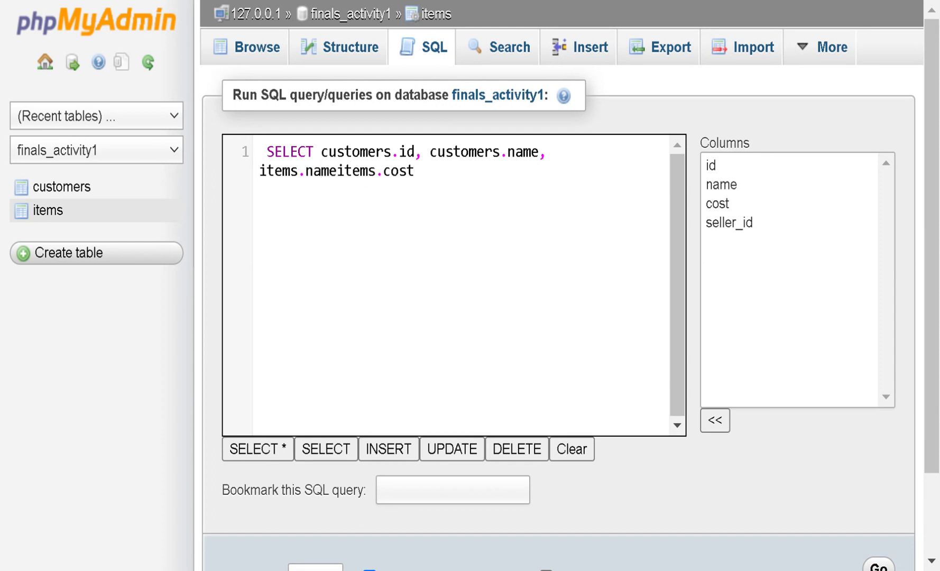
type(",")
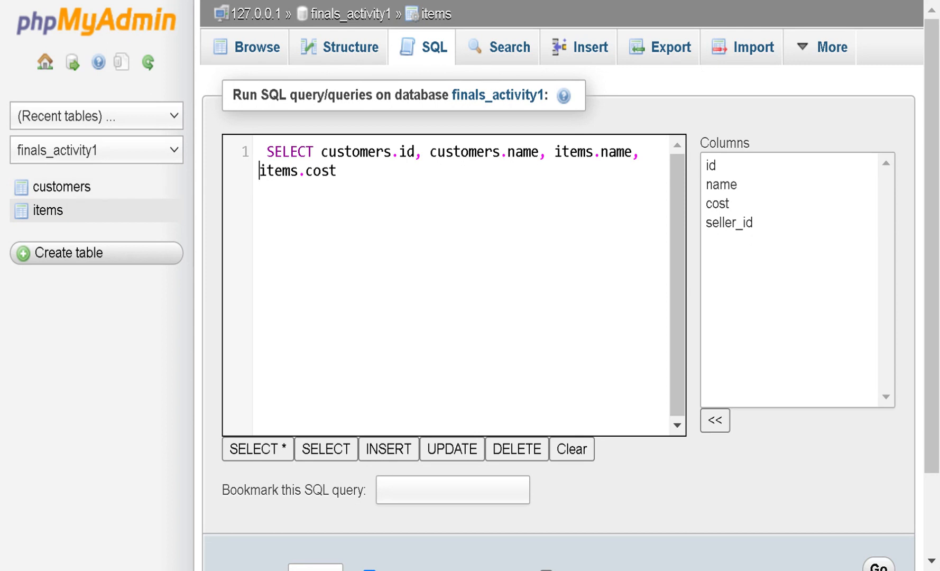
Add a second query line reading FROM customers, items
left_click(394, 168)
key("Return")
type("FROM")
type("cu")
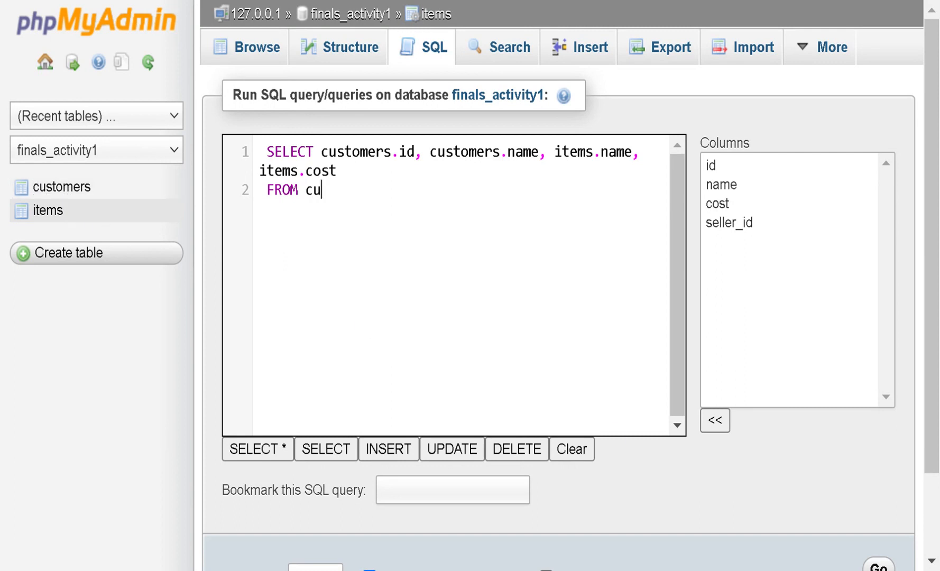
type("stomers, ")
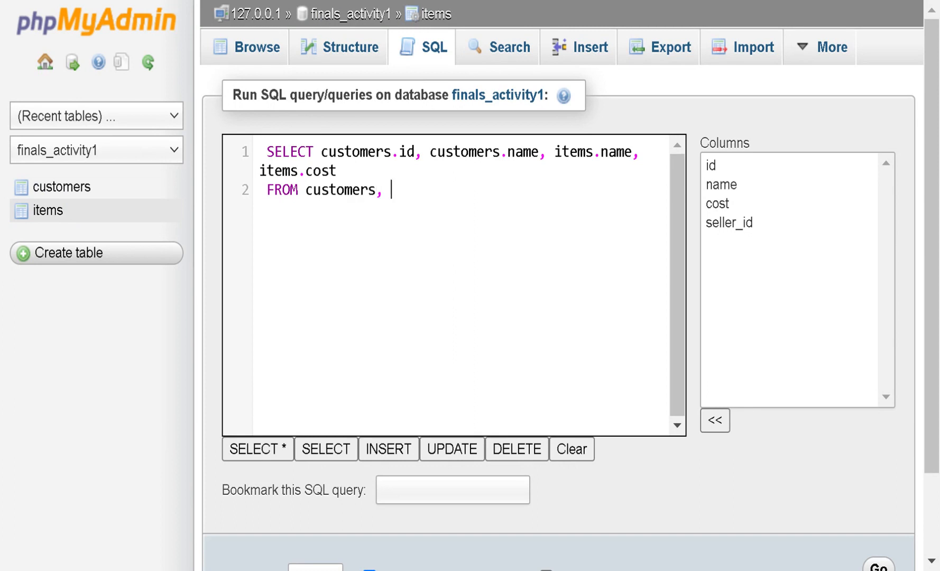
type("items")
Add a third query line with the join condition WHERE customers.id=seller_id
key("Return")
type("here")
key("shift+Left")
key("shift+Left")
key("shift+Left")
key("shift+Left")
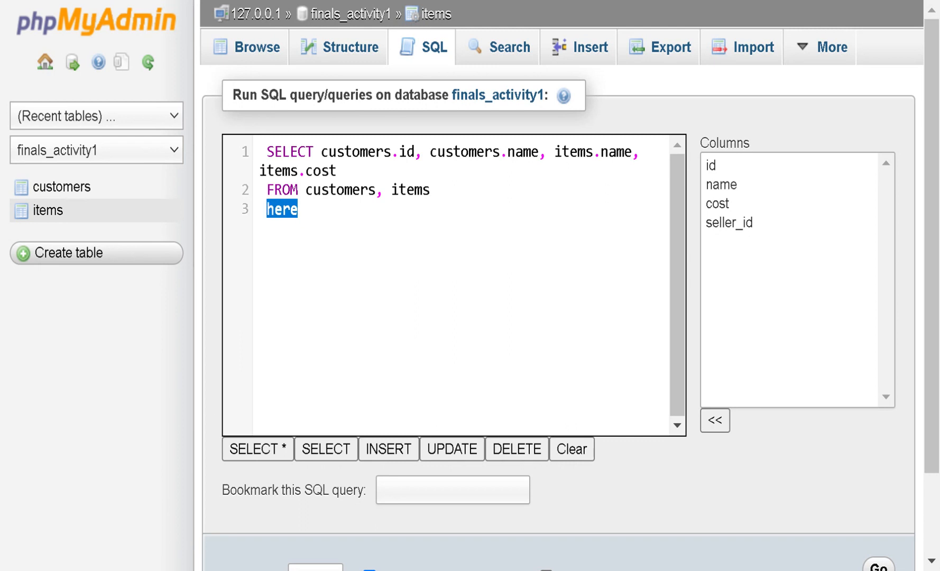
type("WHERE")
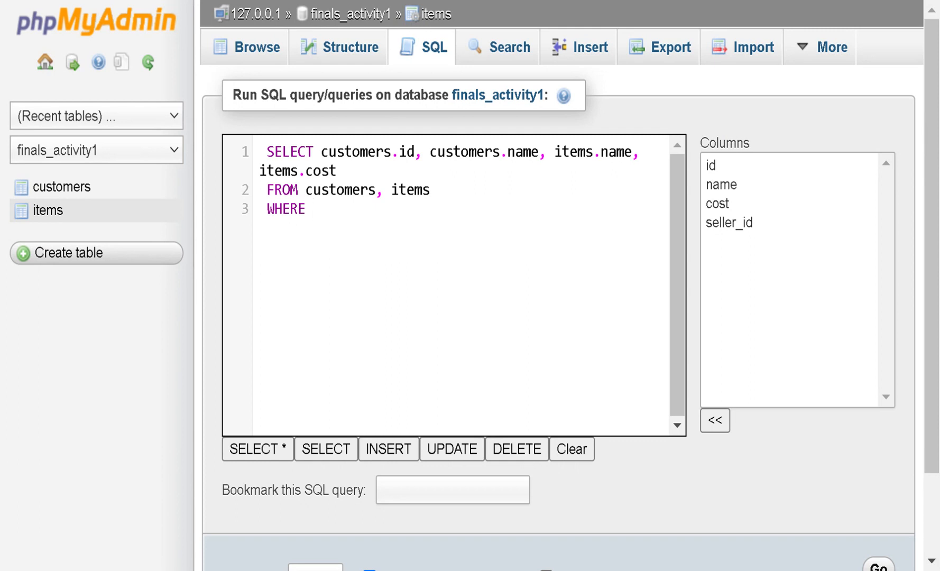
type(" customer")
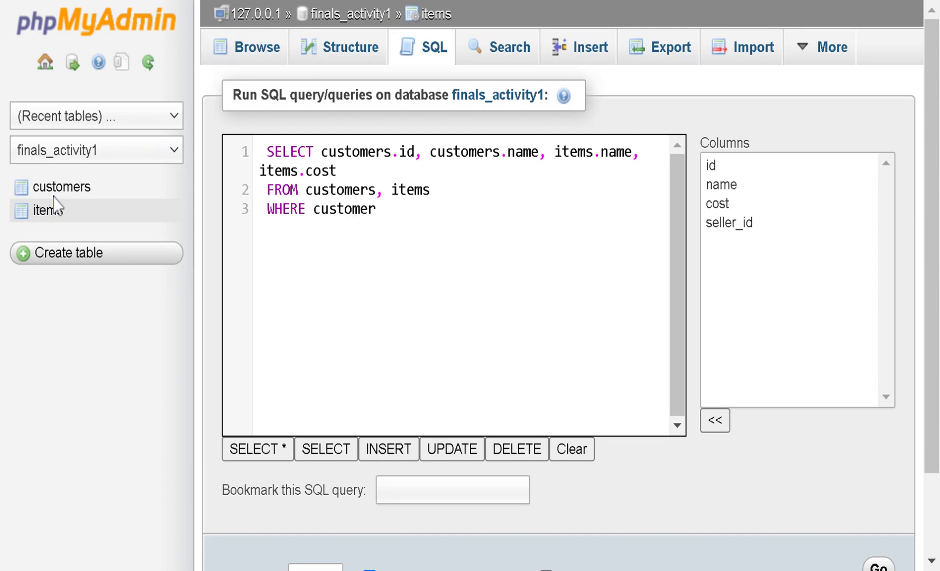
type("s.id=seller")
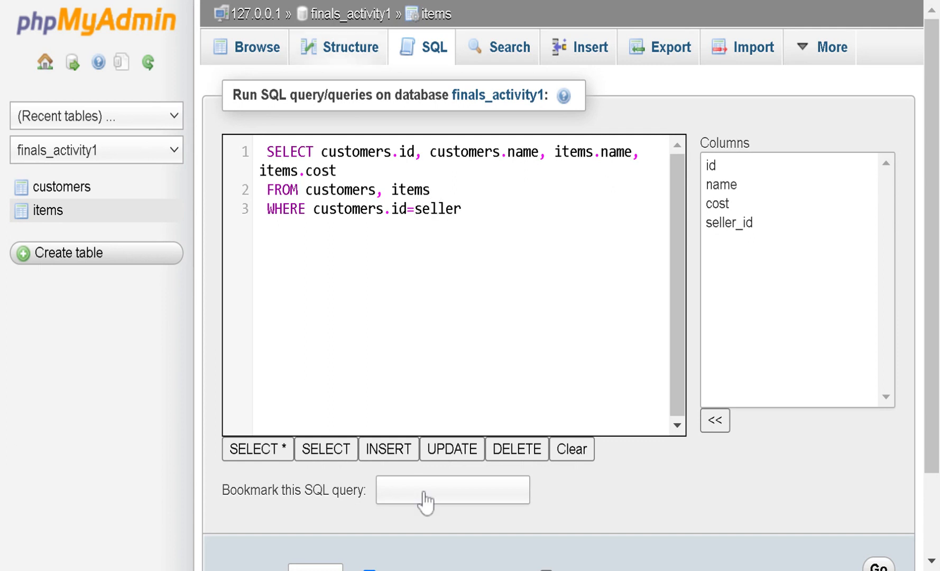
type("_id")
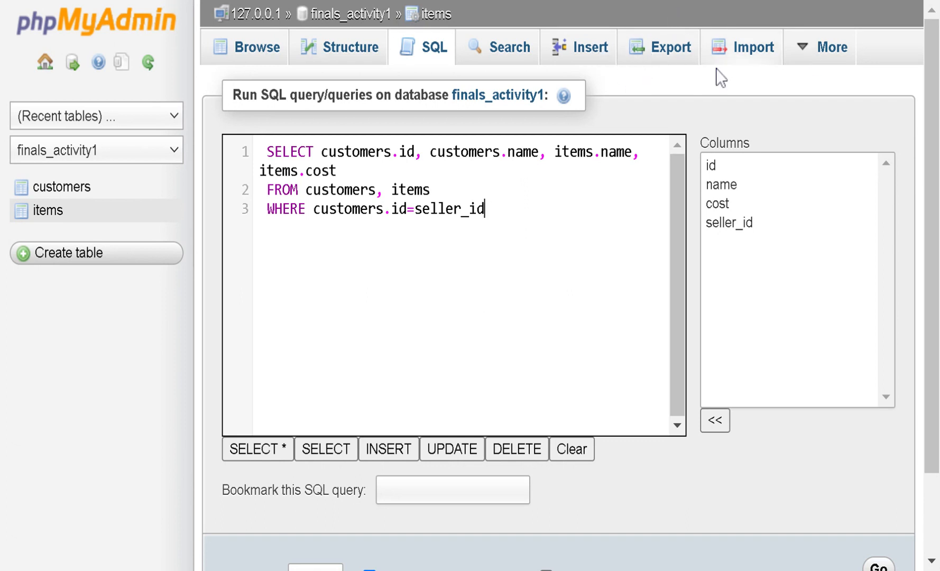
left_click_drag(485, 209, 414, 210)
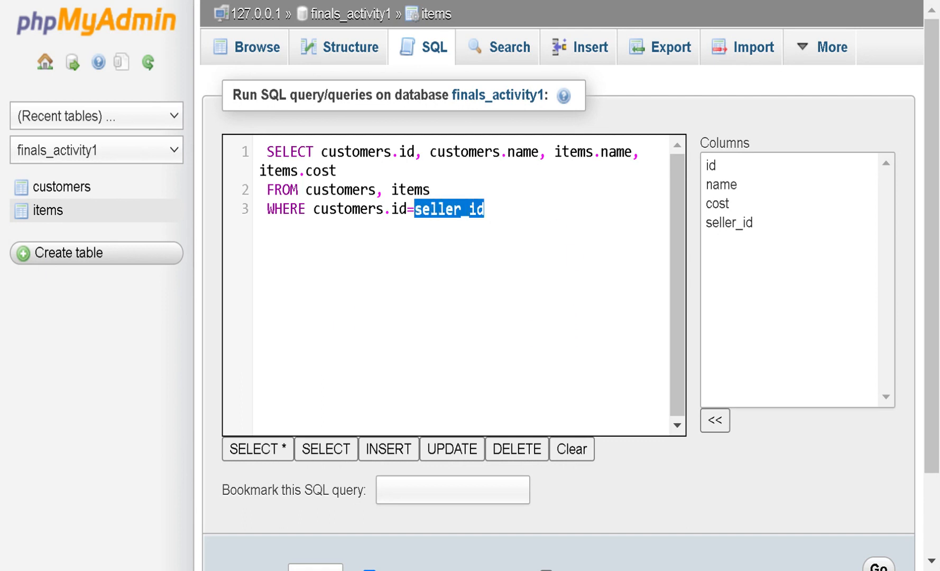
left_click(757, 223)
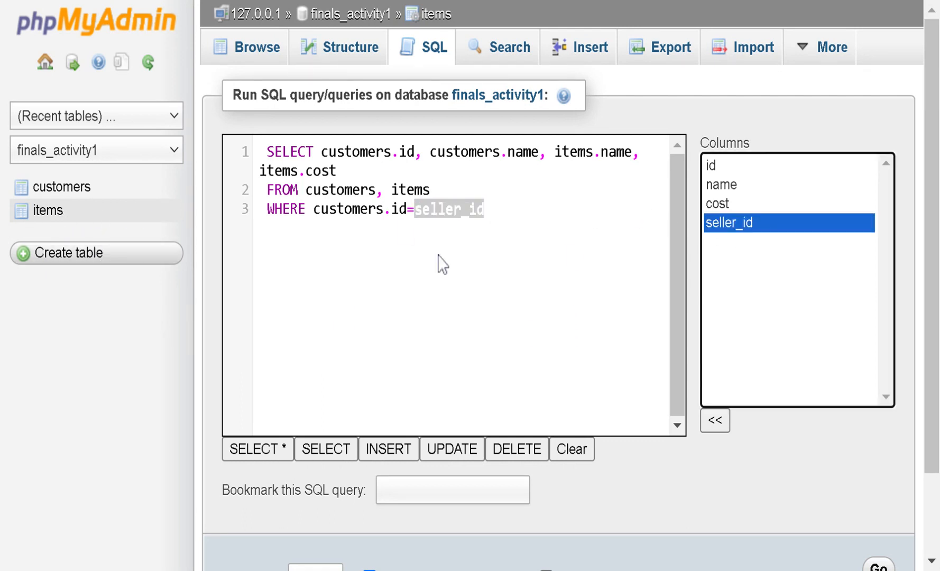
left_click(500, 293)
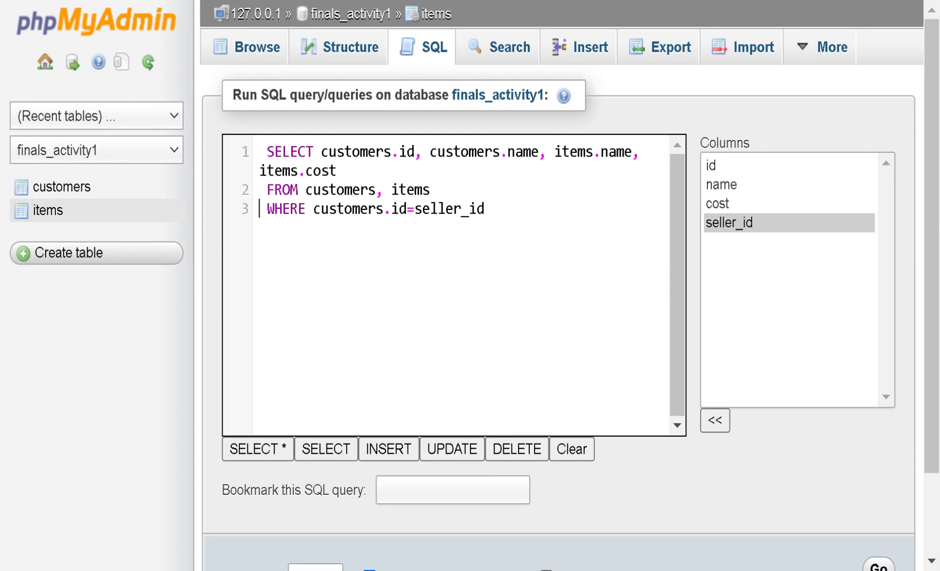
Add a fourth query line reading ORDER BY customers.id
left_click(516, 219)
key("Return")
type("ORDER BY")
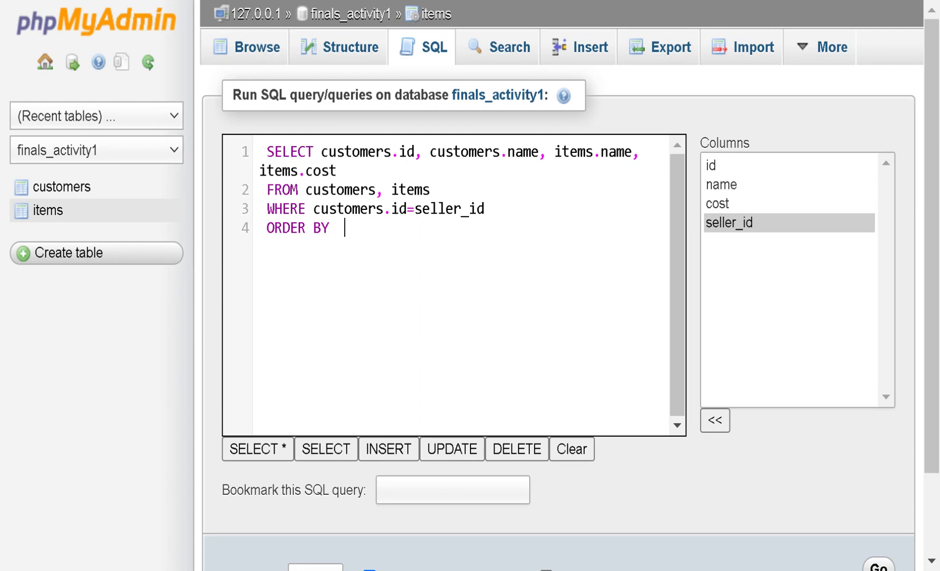
key("BackSpace")
type("customers")
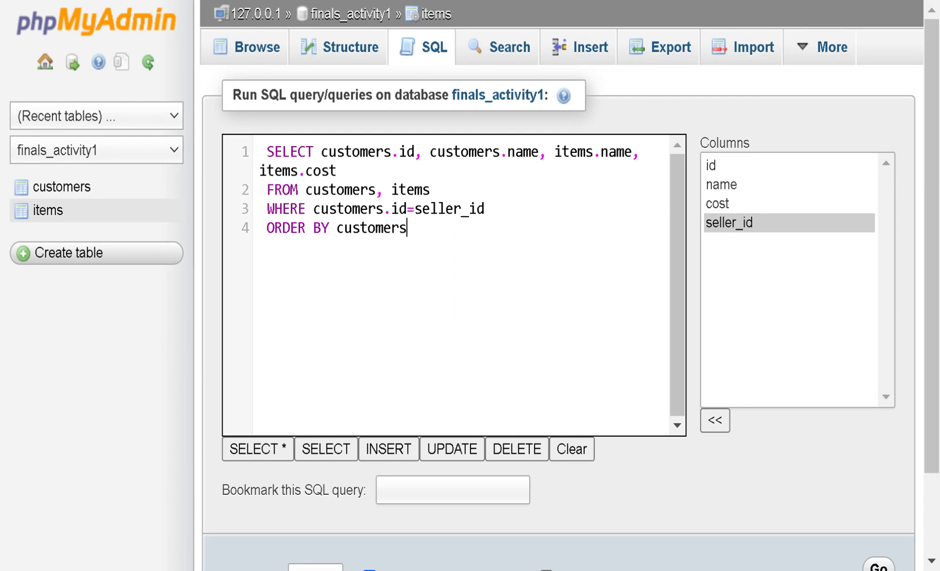
type(".id")
Remove the leading space from the FROM, WHERE and ORDER BY lines of the query
left_click_drag(432, 228, 257, 150)
left_click(534, 326)
left_click(267, 190)
key("BackSpace")
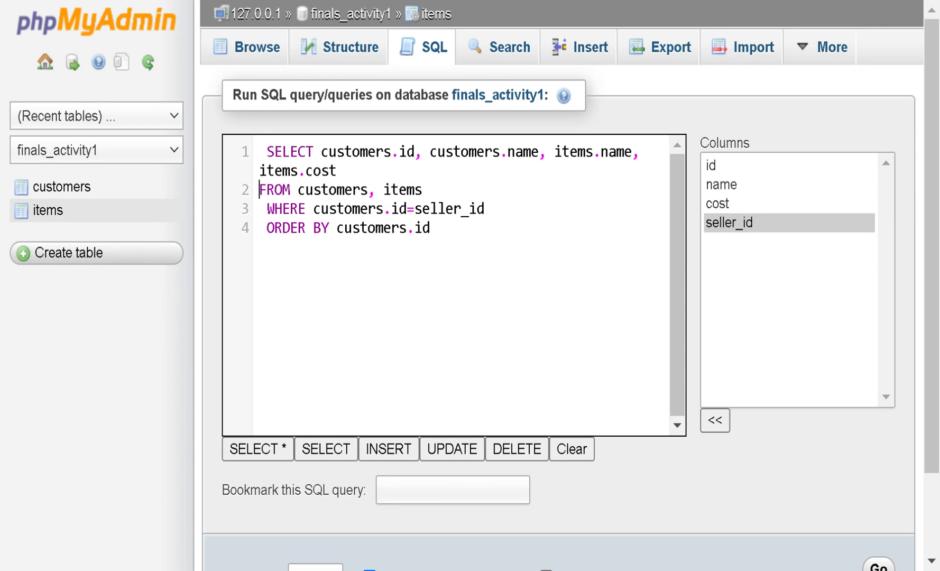
key("Down")
key("BackSpace")
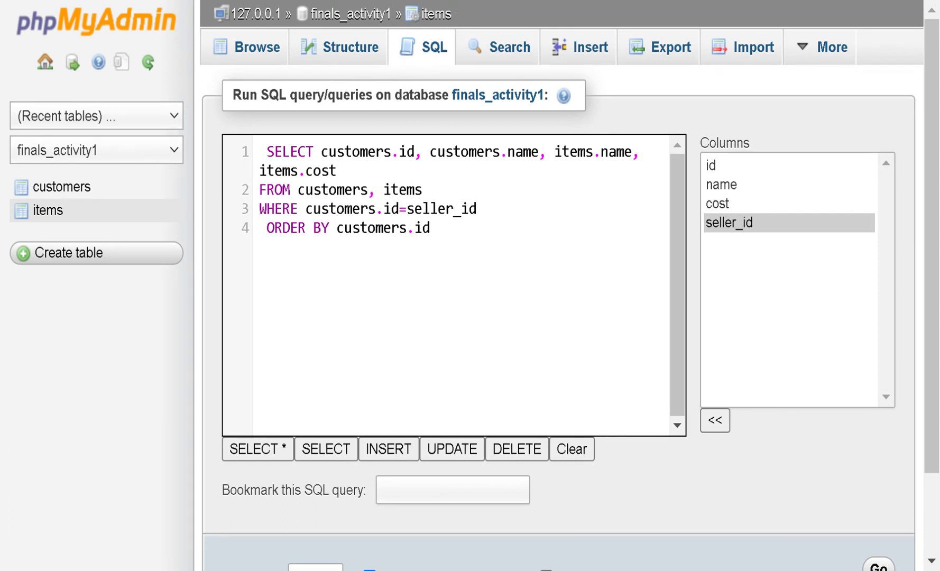
left_click(267, 228)
key("BackSpace")
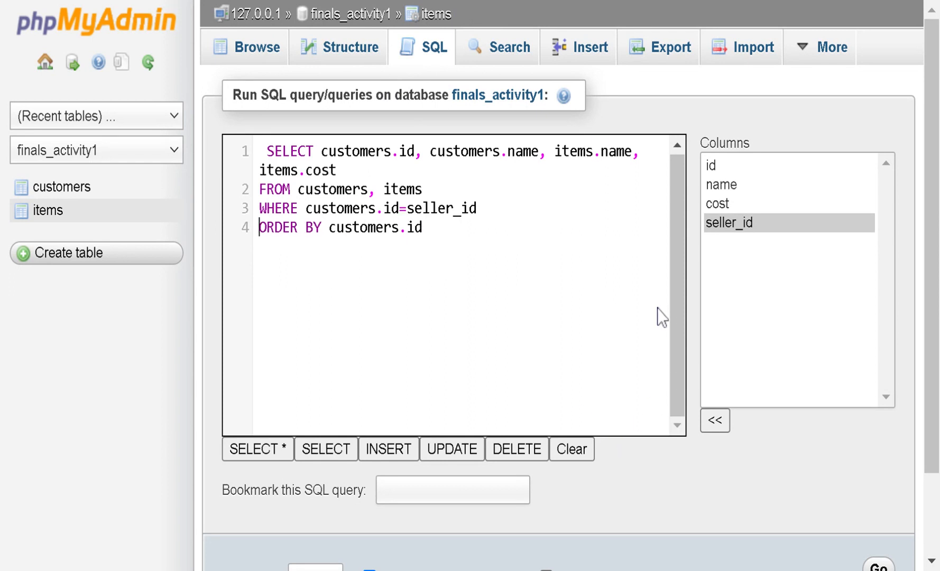
Run the join query and review the executed statement and its result table
left_click(891, 567)
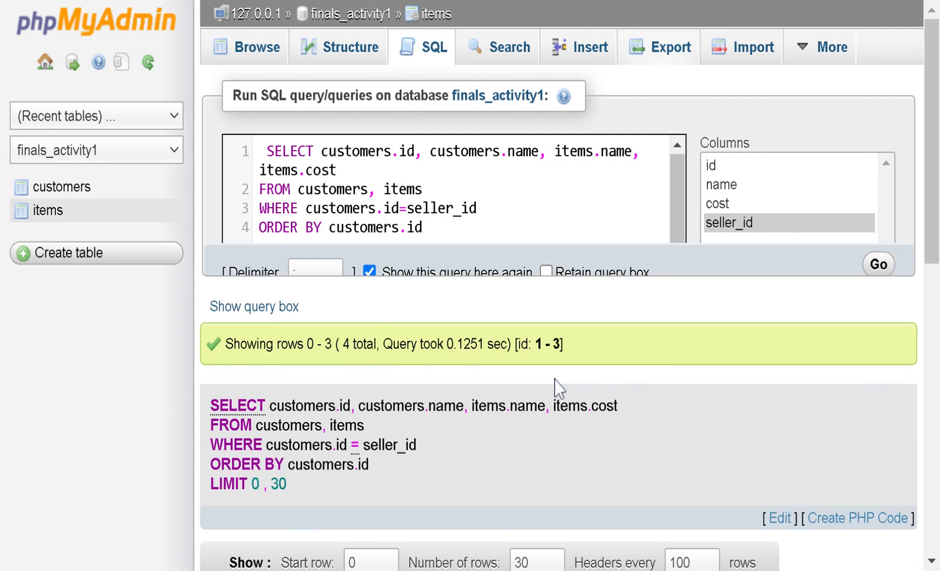
scroll(309, 380, "down", 5)
scroll(301, 371, "up", 3)
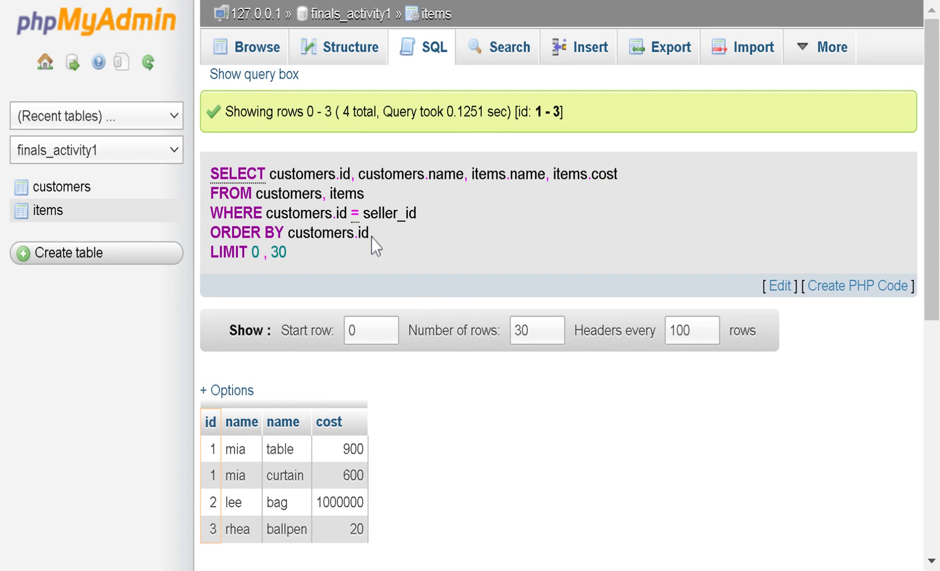
left_click_drag(386, 244, 211, 171)
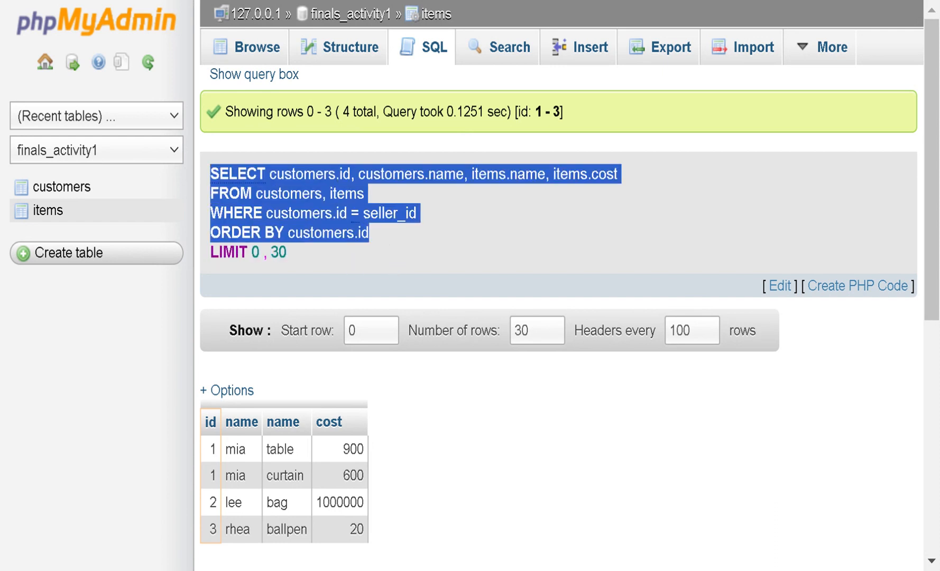
left_click(492, 243)
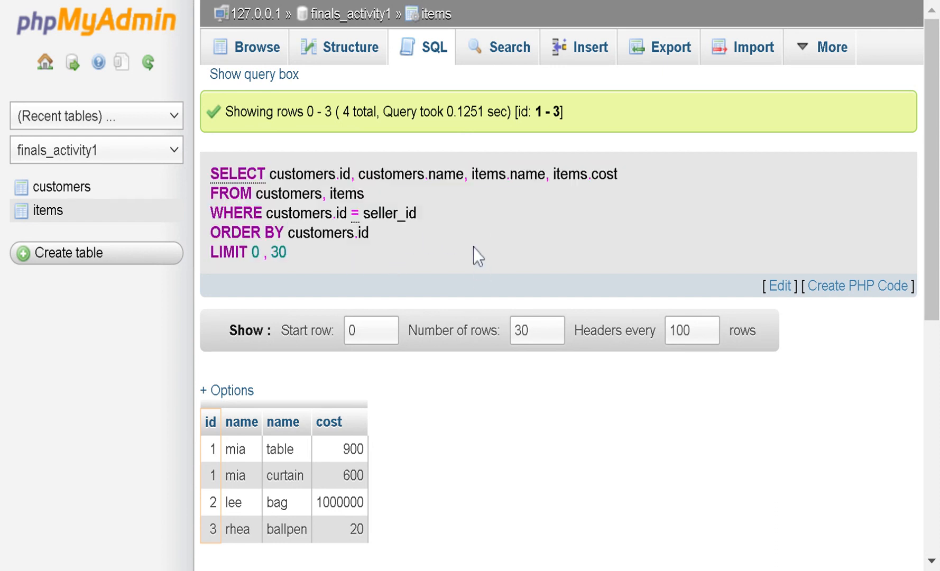
scroll(473, 247, "down", 3)
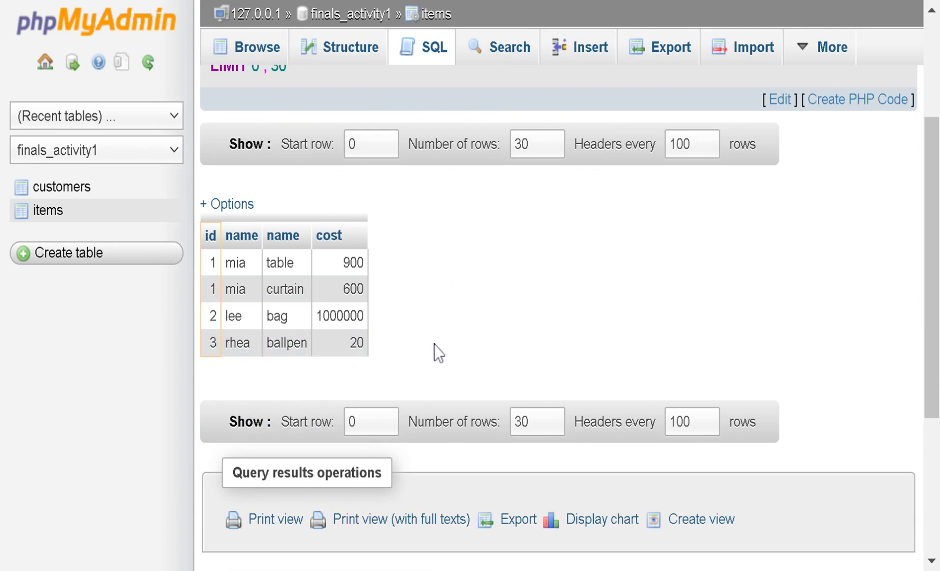